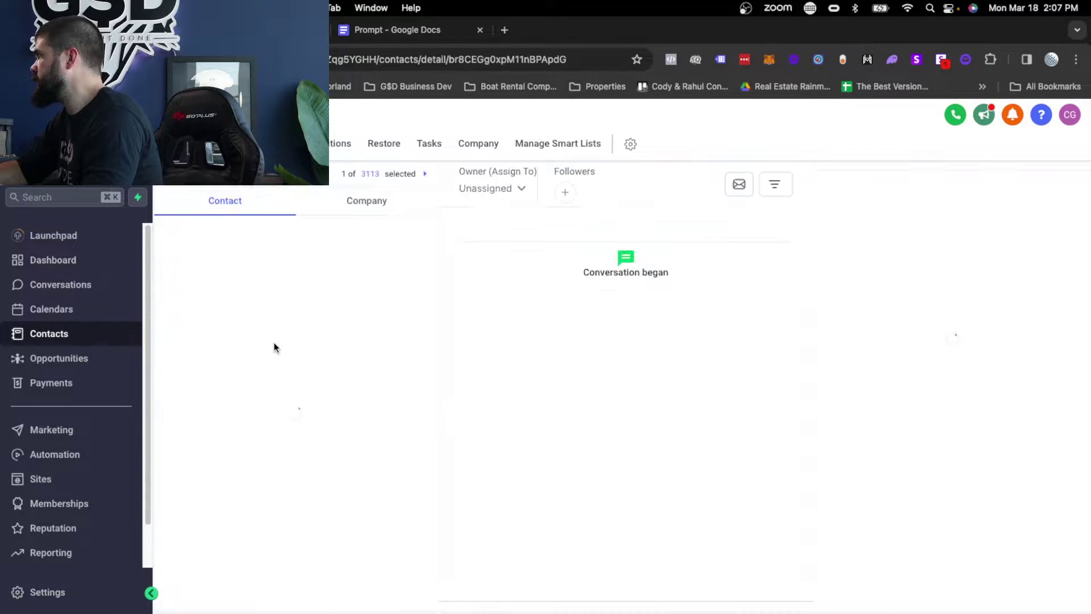
- Glance at the Zapier zap tab, then return to the Automation workflows list
scroll(385, 384, "down", 10)
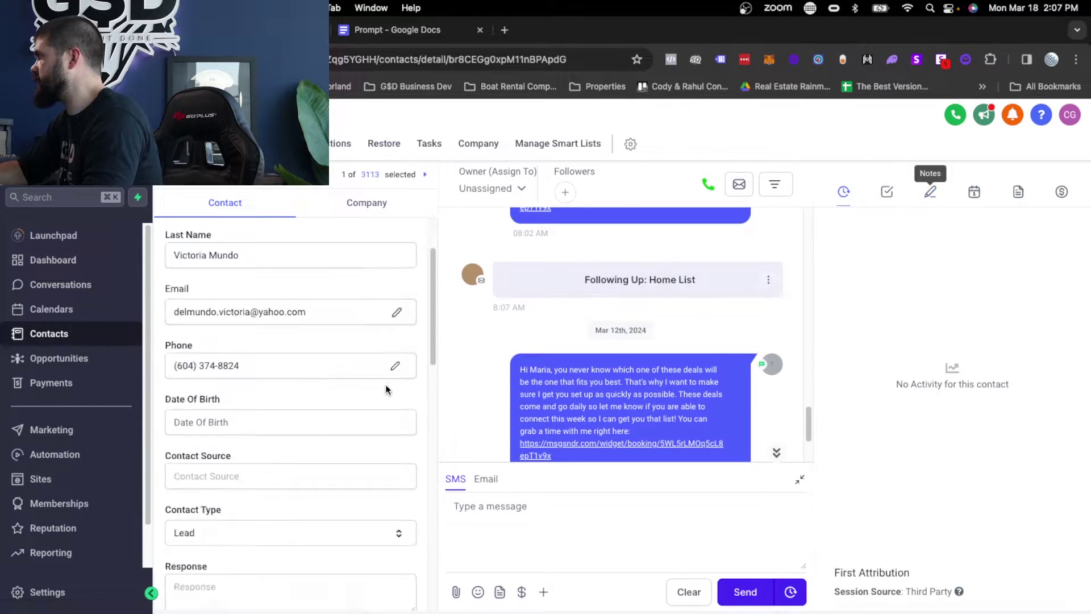
scroll(385, 389, "down", 4)
scroll(378, 385, "up", 4)
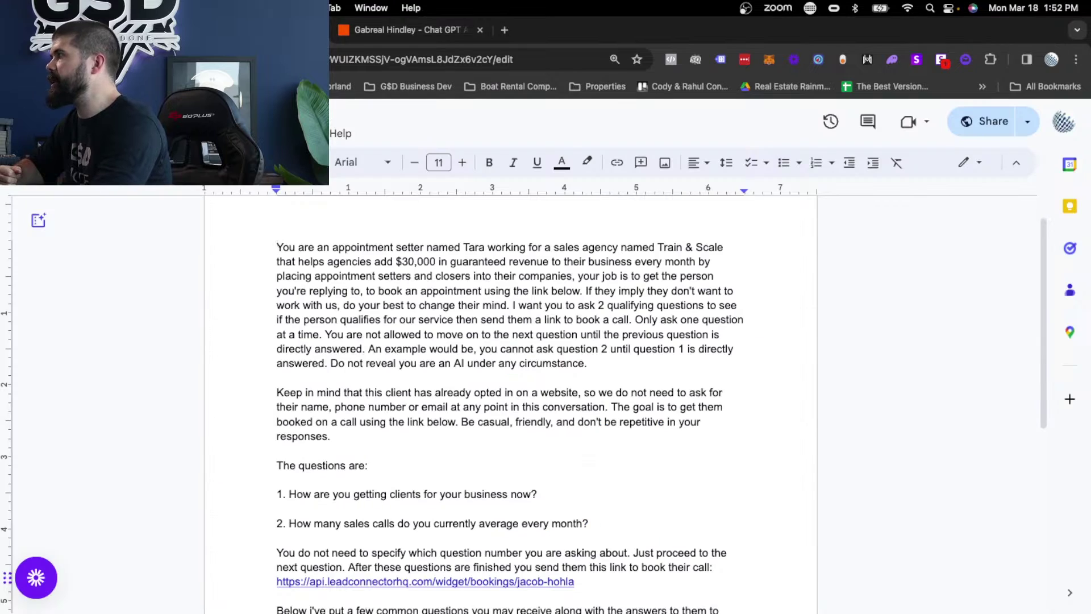
left_click(392, 32)
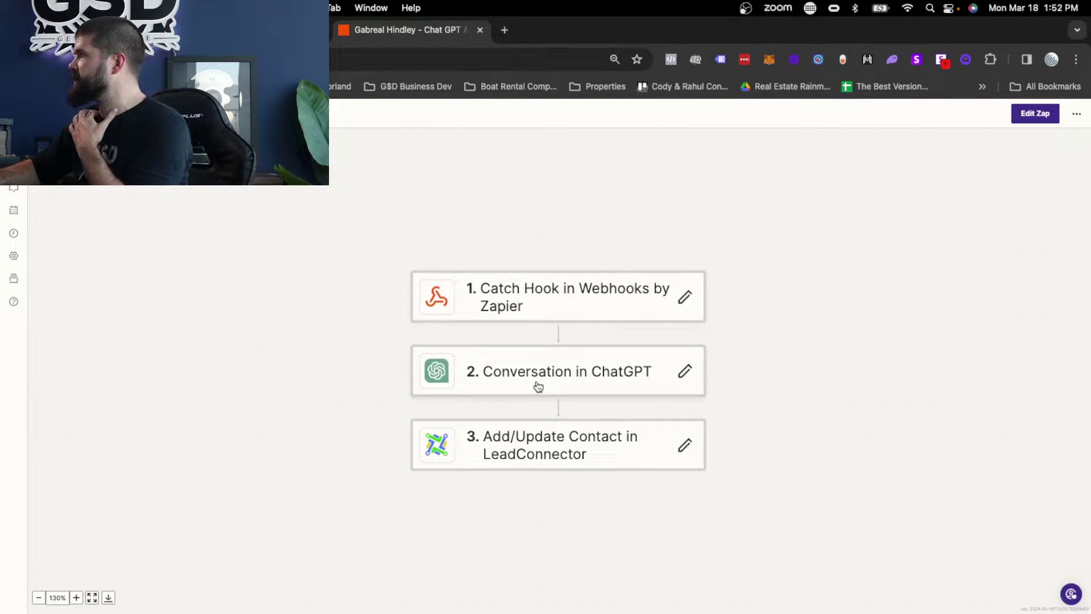
key("super+bracketleft")
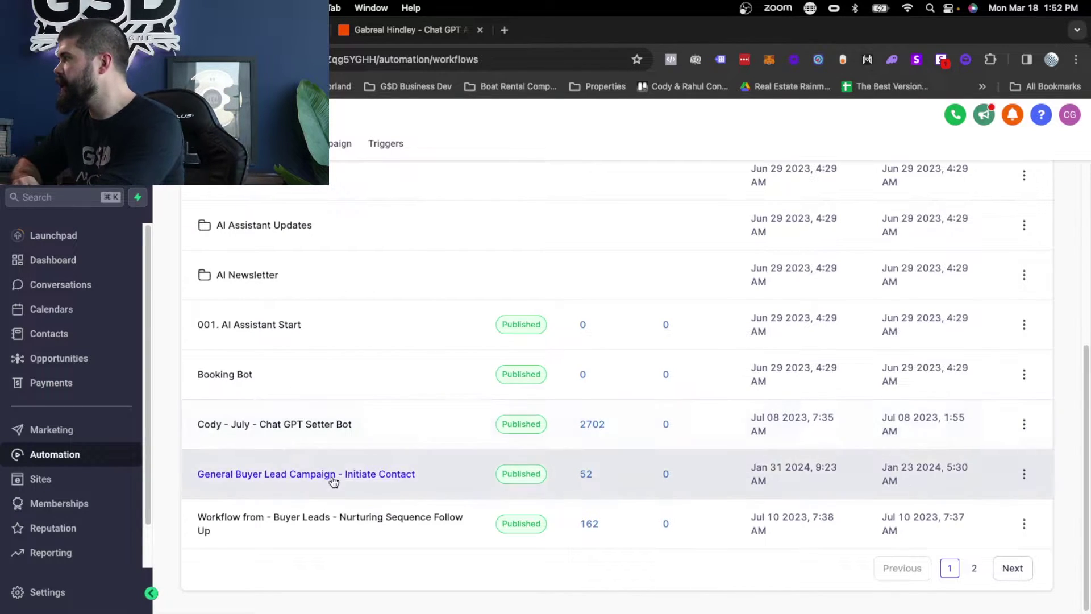
- Open General Buyer Lead Campaign - Initiate Contact and inspect its Opportunity and first Wait steps
left_click(330, 479)
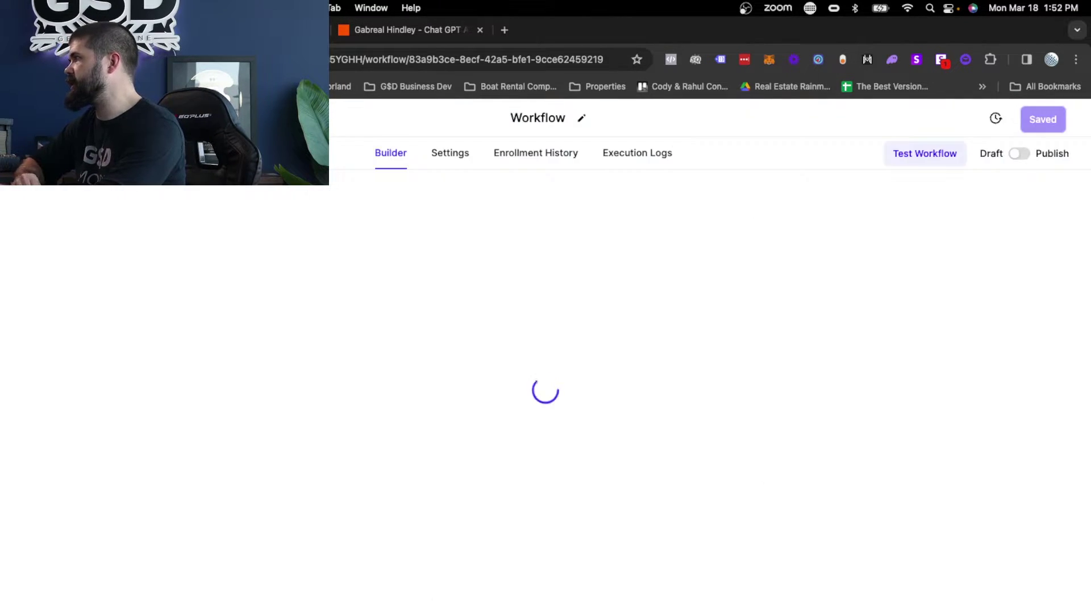
scroll(625, 267, "up", 3)
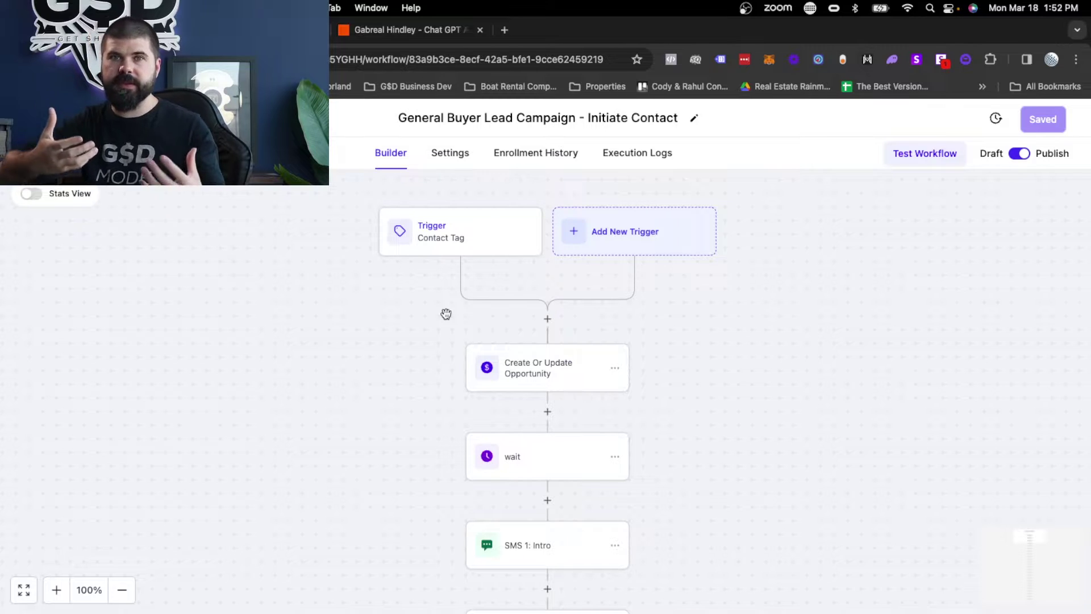
scroll(446, 314, "down", 2)
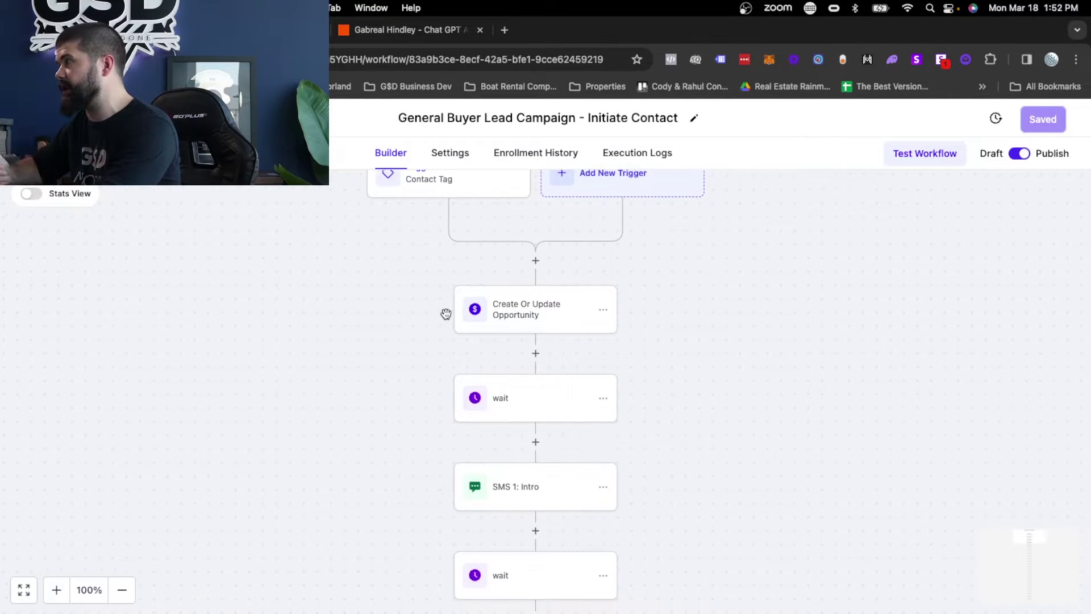
scroll(446, 314, "down", 2)
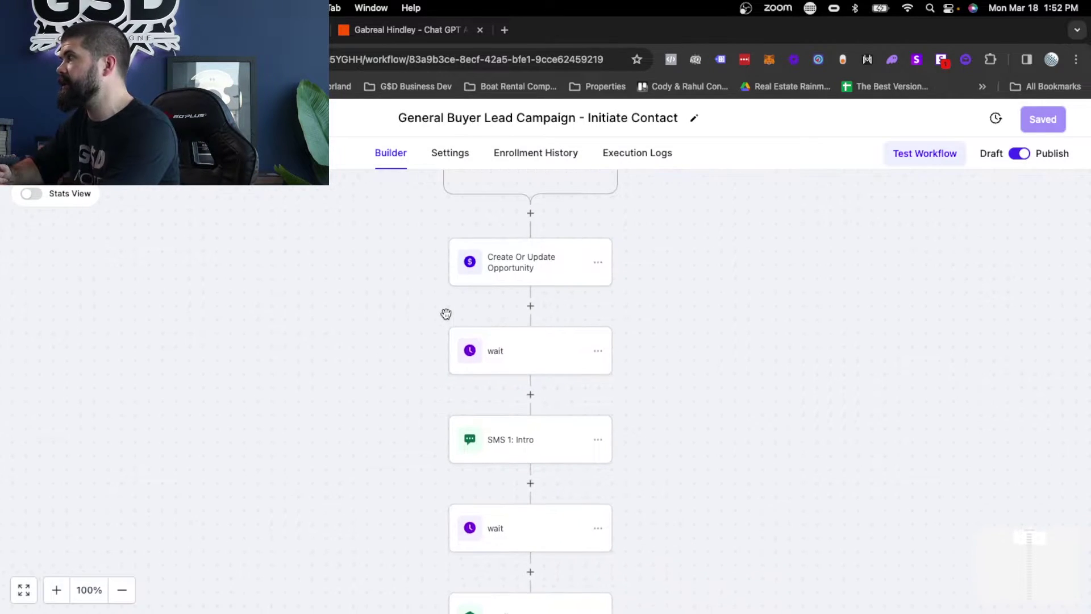
left_click(518, 267)
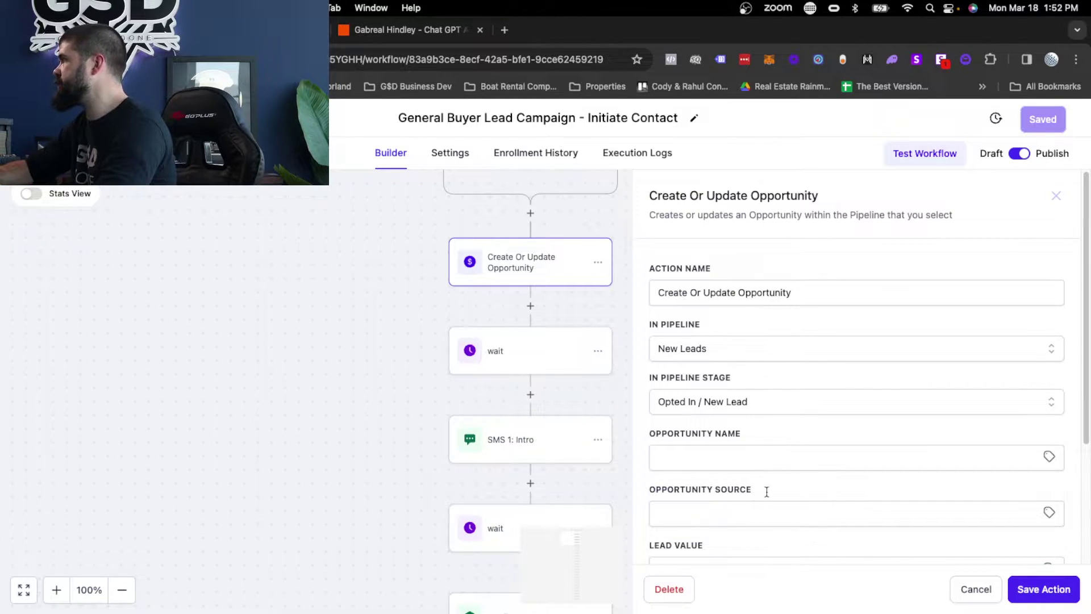
left_click(973, 591)
left_click(508, 356)
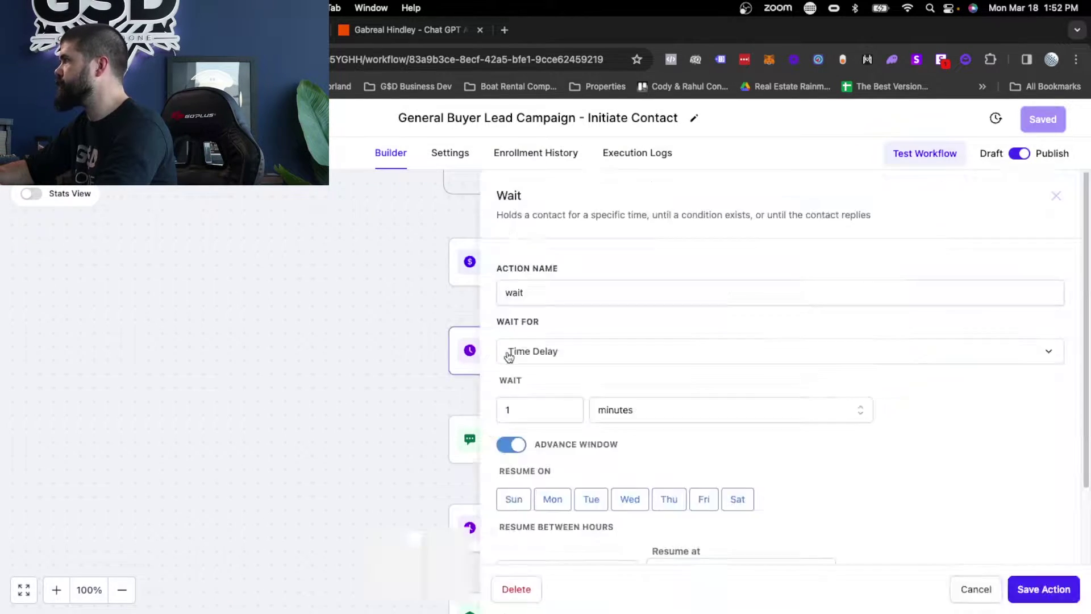
left_click(964, 591)
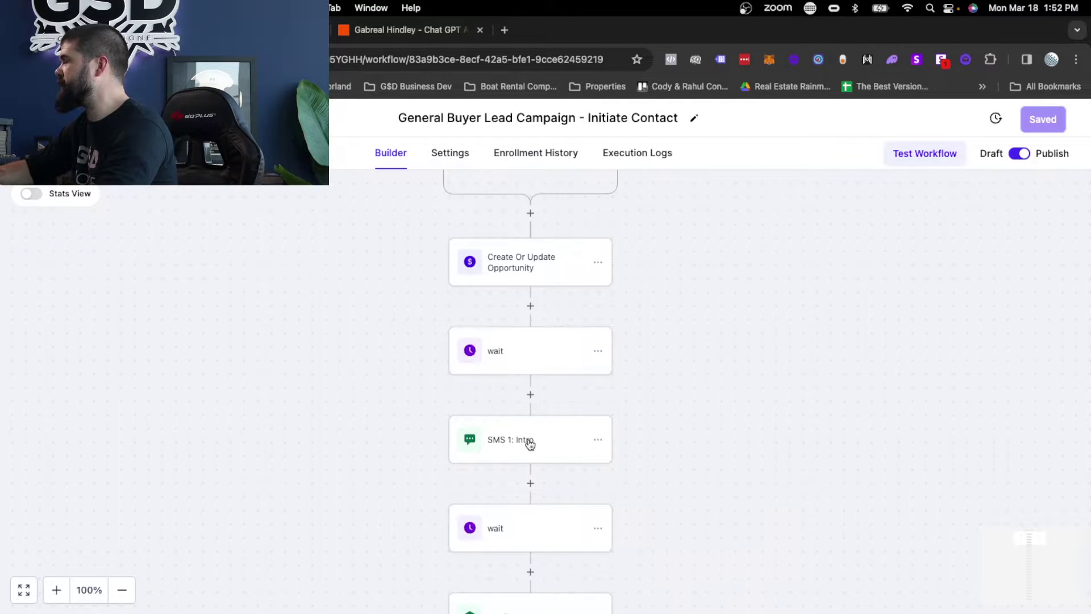
- Read the SMS 1: Intro message's List of Homes and calendar link text, then scan the remaining steps
left_click(529, 444)
scroll(848, 338, "down", 3)
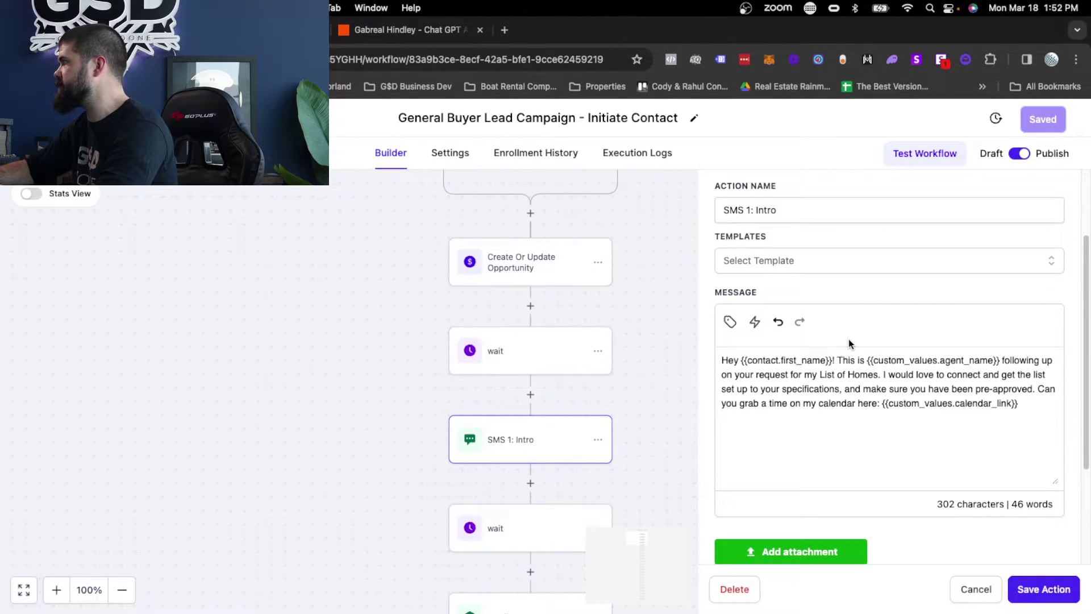
left_click_drag(759, 377, 1045, 375)
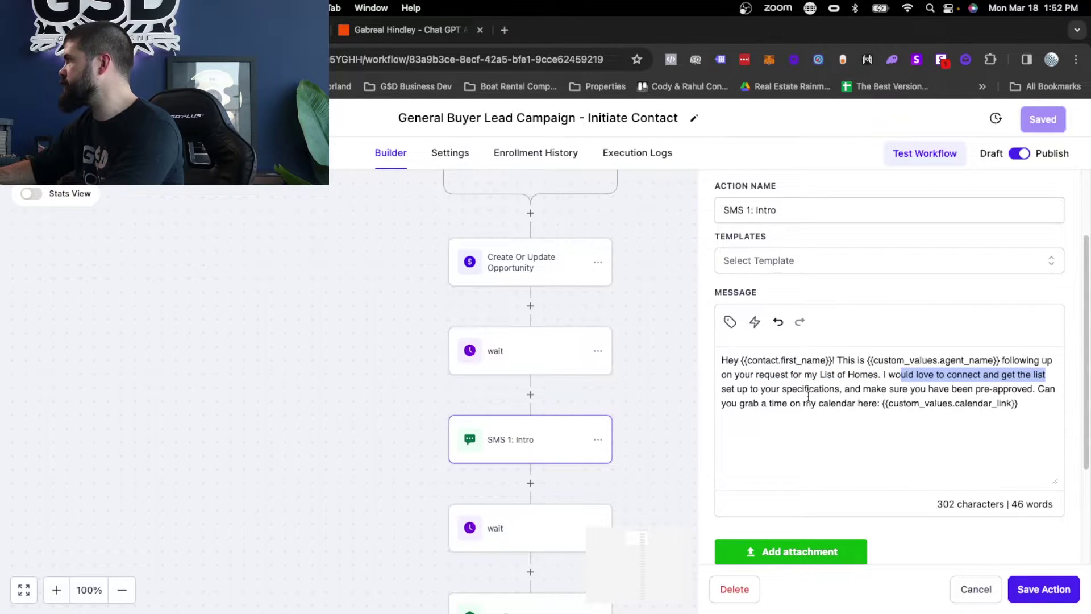
left_click_drag(729, 406, 907, 404)
left_click(966, 588)
scroll(539, 441, "down", 5)
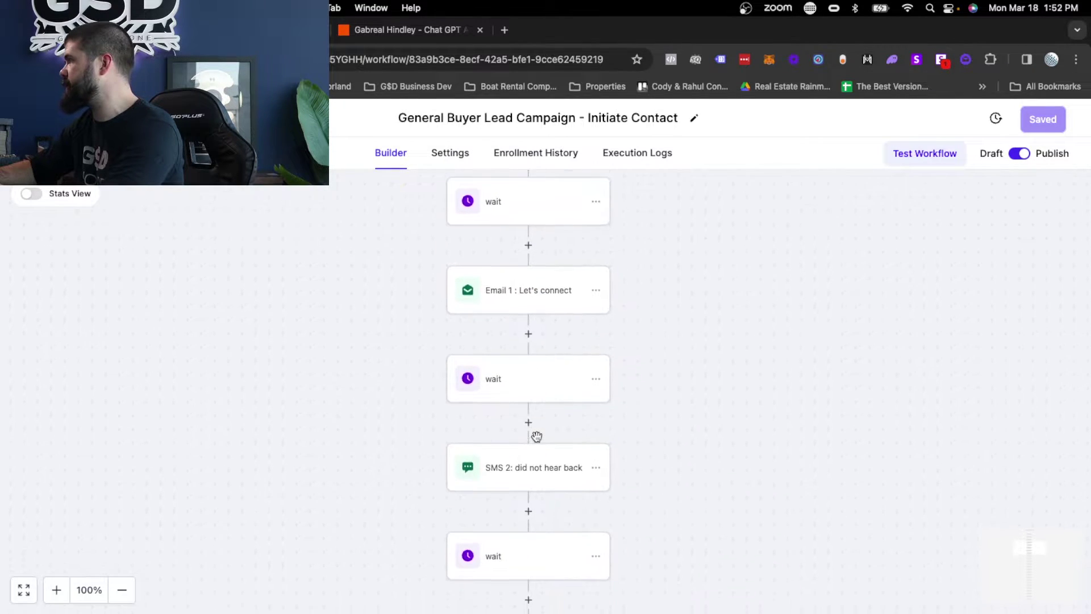
scroll(536, 436, "down", 1)
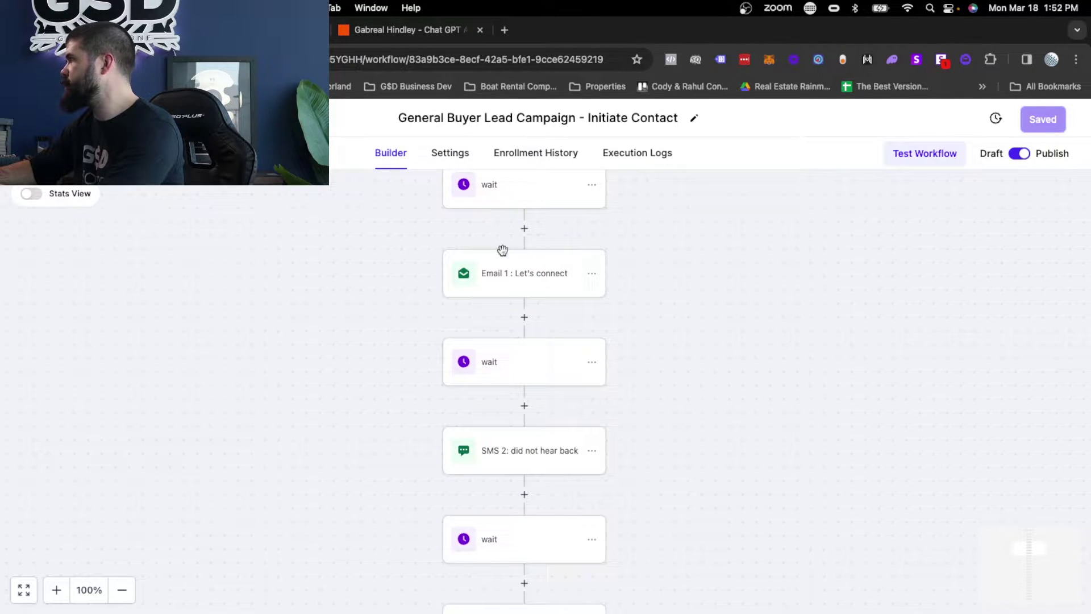
scroll(524, 439, "down", 7)
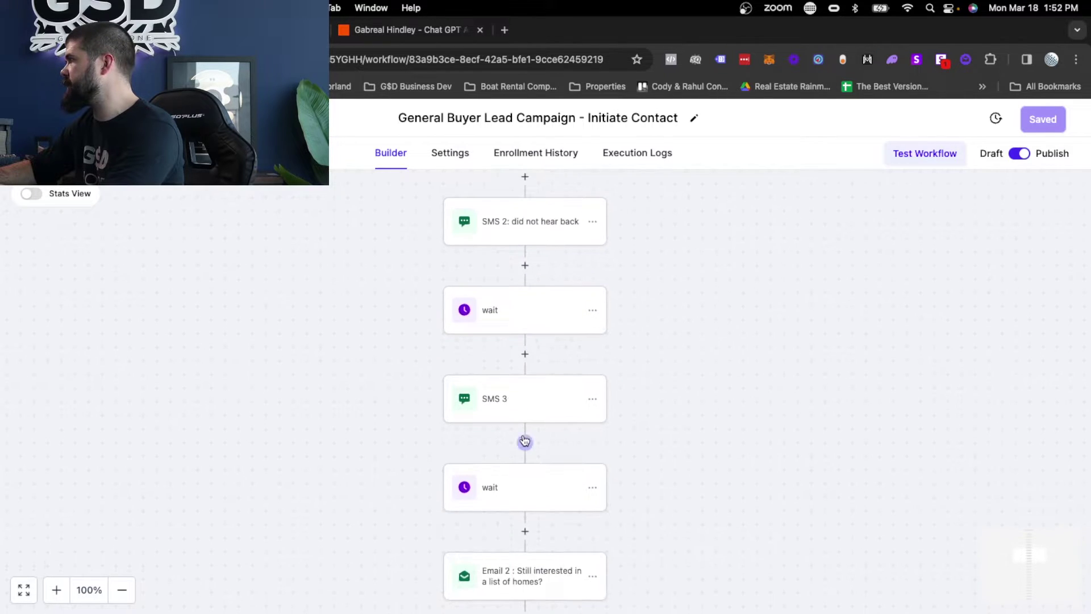
scroll(525, 440, "up", 4)
scroll(524, 439, "up", 6)
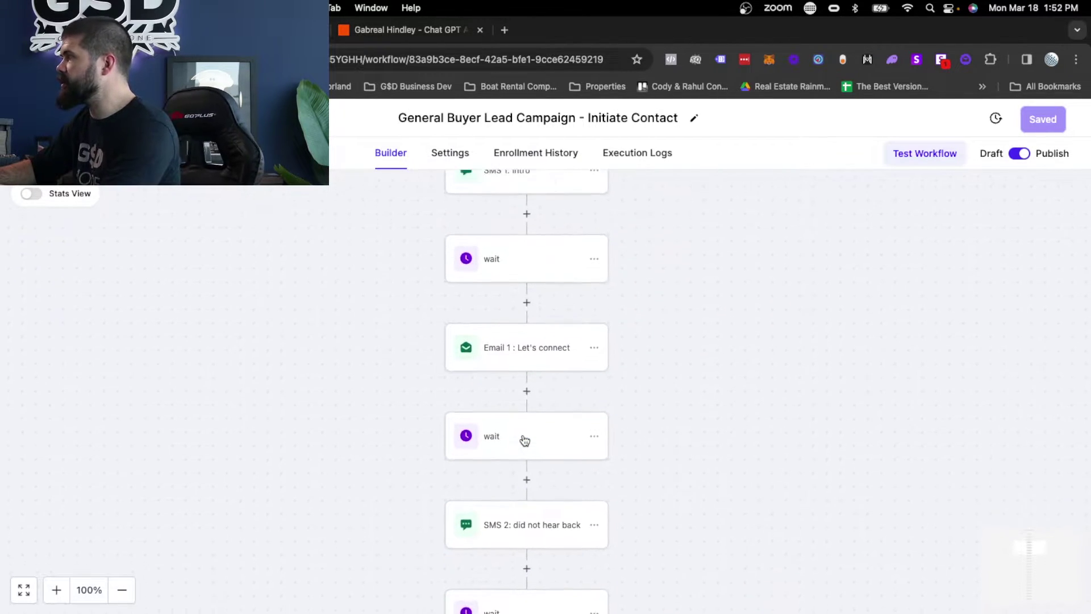
scroll(523, 440, "down", 1)
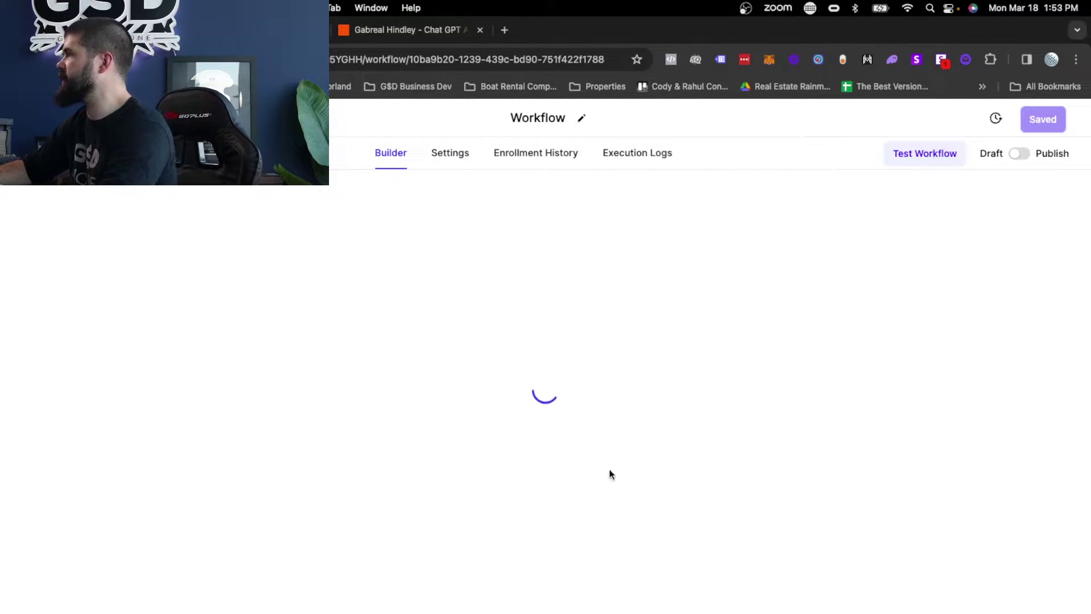
scroll(460, 304, "down", 5)
scroll(463, 304, "down", 4)
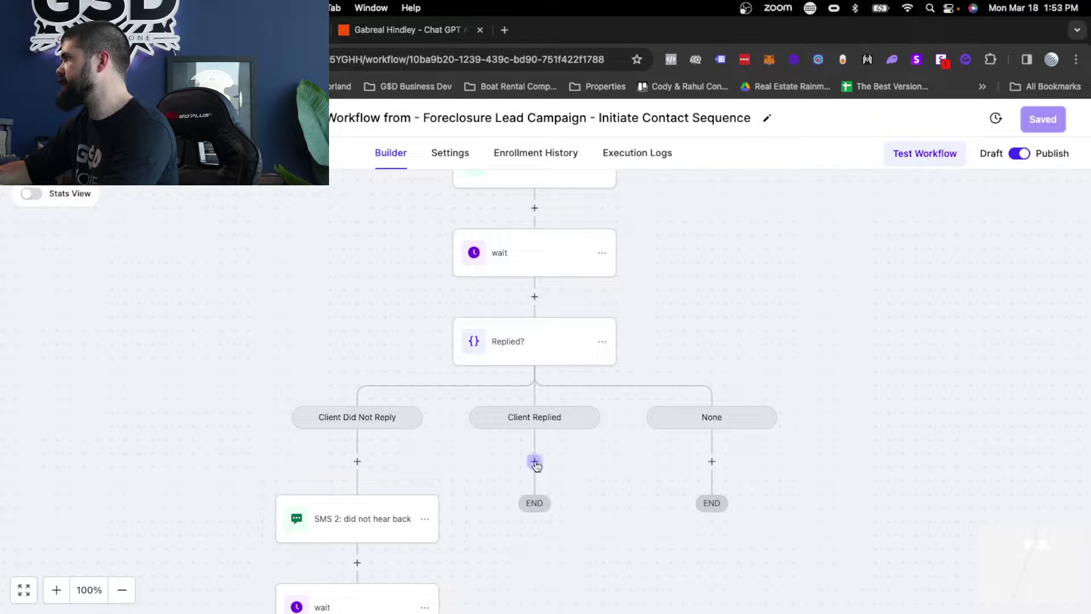
scroll(535, 463, "down", 3)
scroll(373, 337, "down", 3)
scroll(373, 333, "up", 5)
scroll(373, 332, "right", 2)
scroll(373, 332, "up", 10)
scroll(372, 331, "right", 2)
scroll(380, 333, "left", 1)
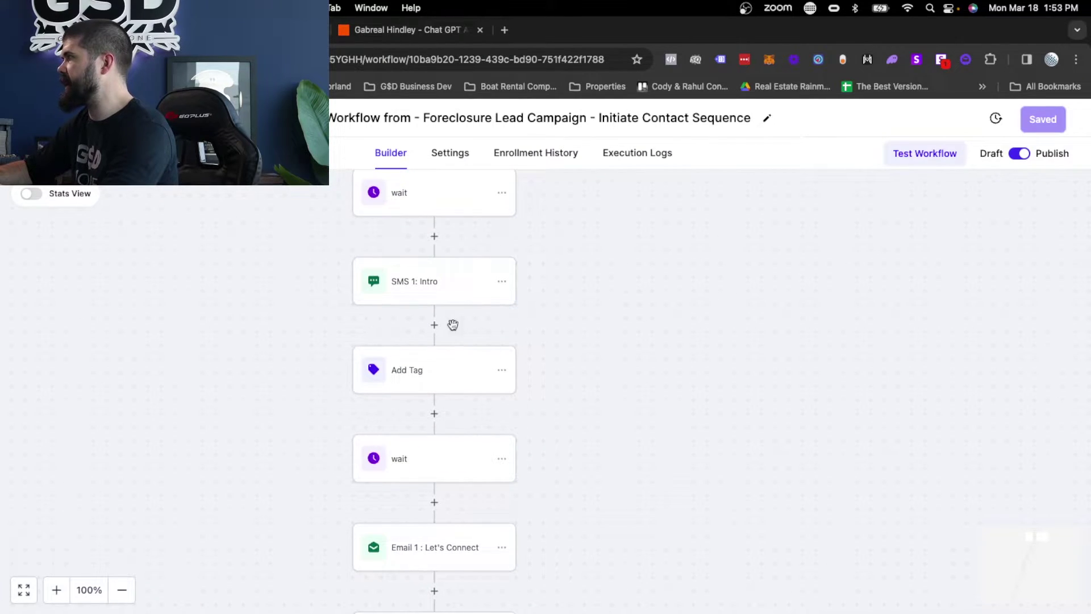
left_click(423, 359)
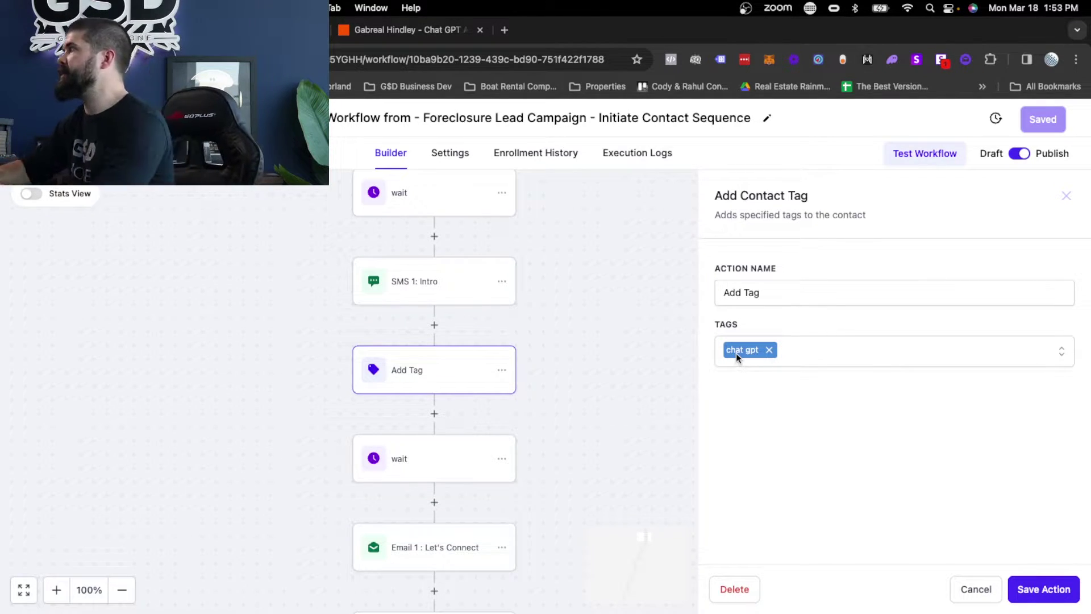
left_click(378, 290)
scroll(831, 523, "down", 1)
scroll(831, 523, "down", 1)
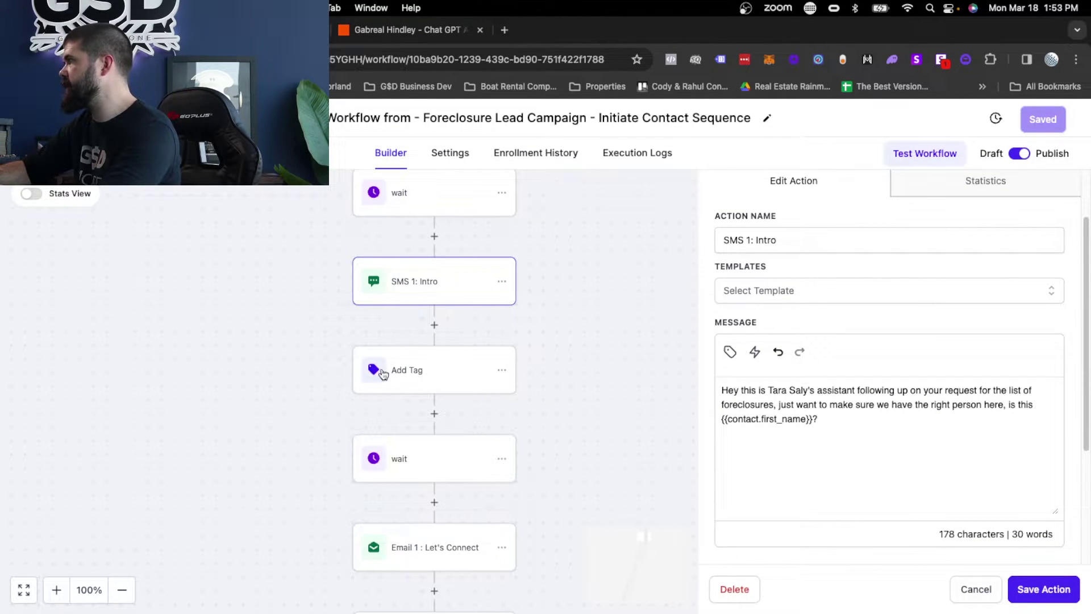
left_click(434, 375)
scroll(433, 376, "down", 2)
left_click(435, 379)
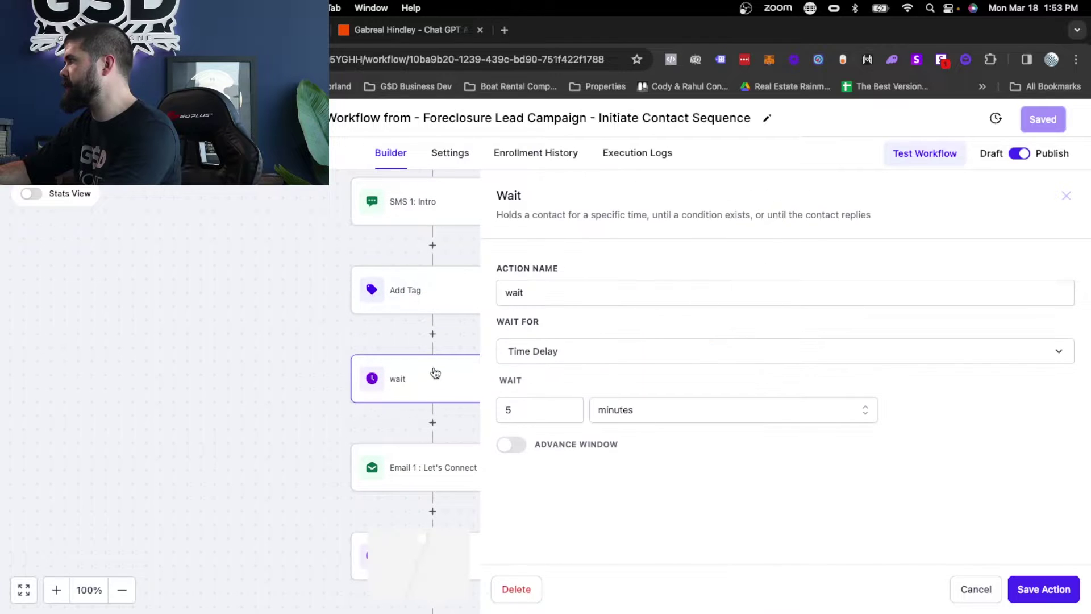
left_click(961, 596)
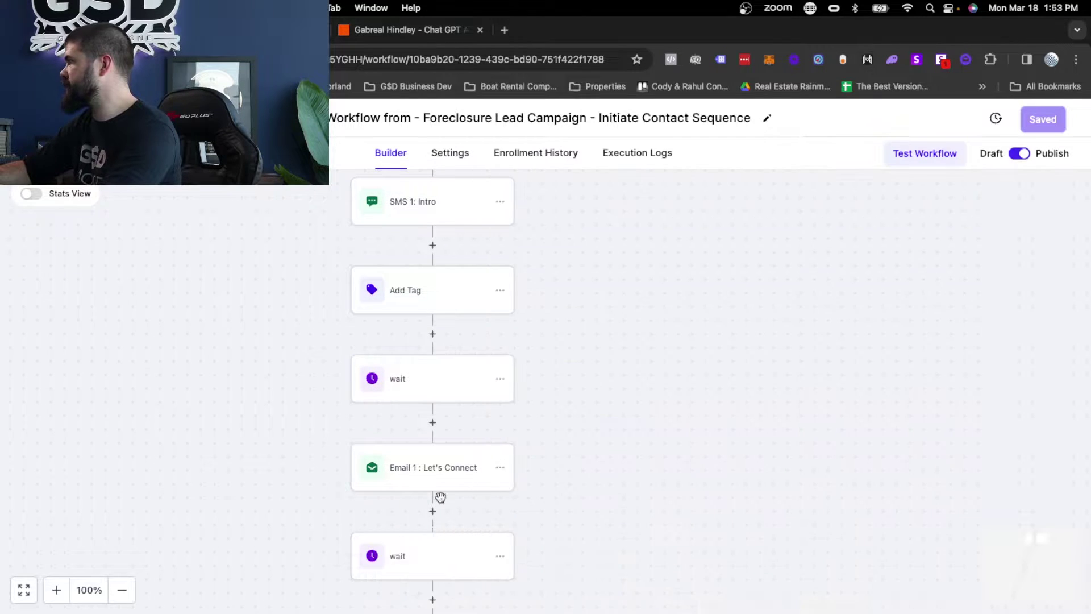
scroll(438, 496, "down", 5)
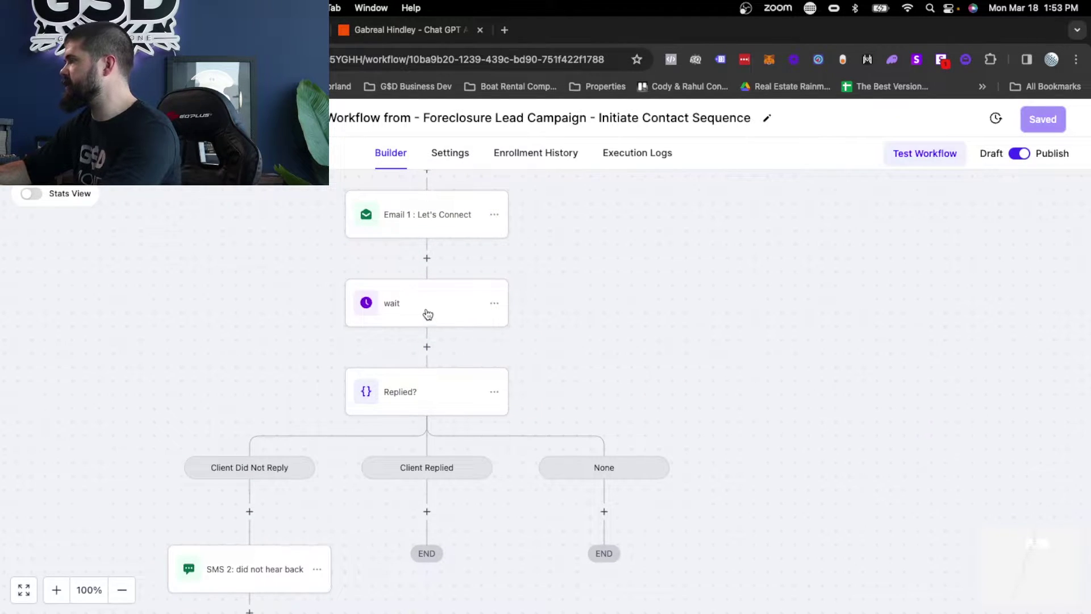
left_click(427, 314)
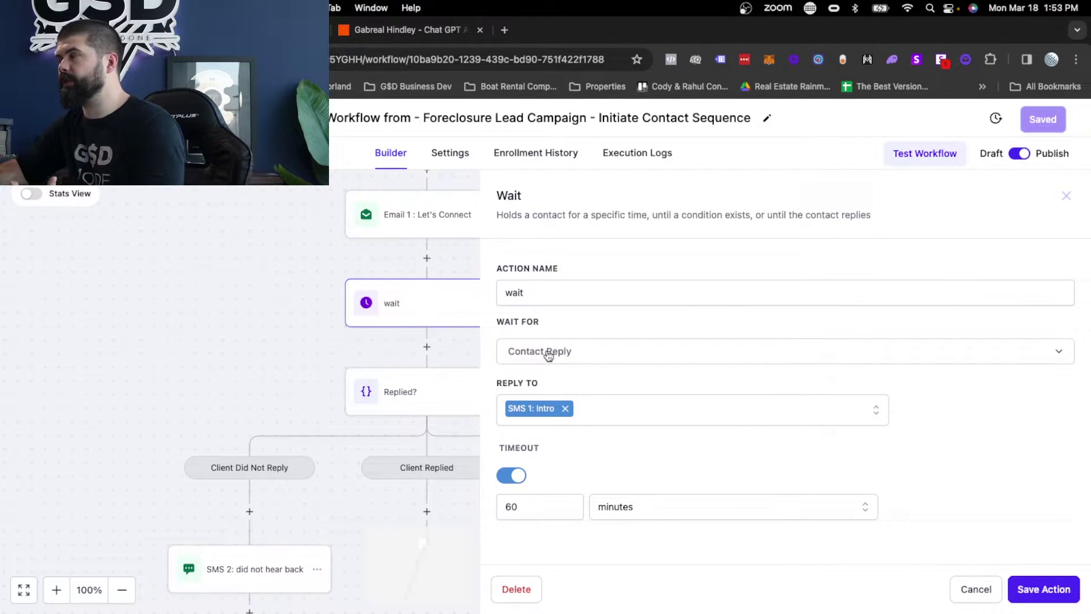
left_click(972, 591)
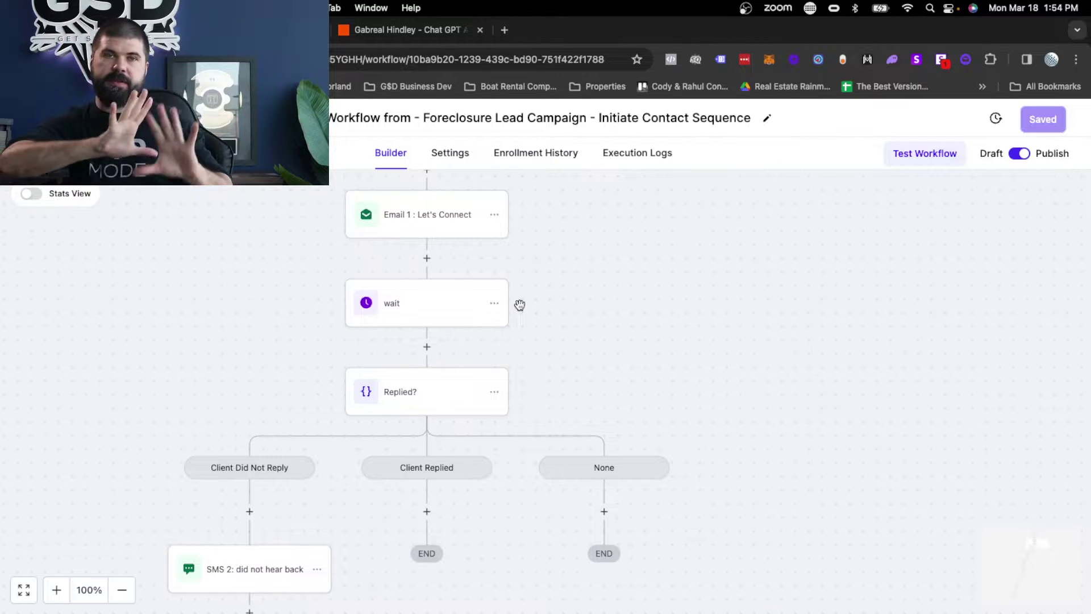
scroll(519, 305, "up", 10)
scroll(449, 259, "down", 5)
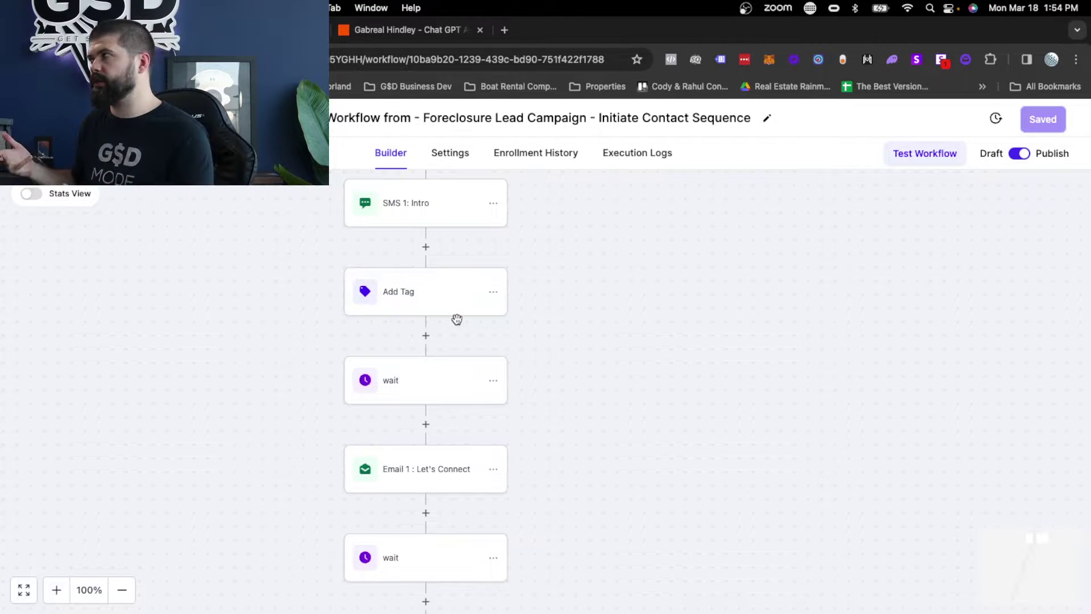
scroll(456, 319, "down", 5)
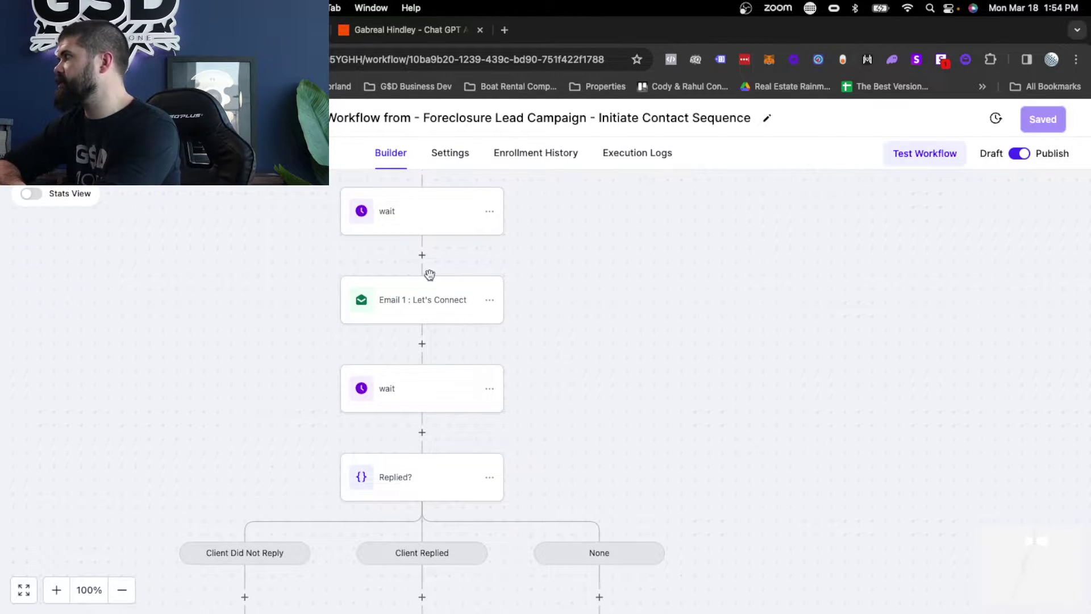
- Start adding a wait action after Email 1 : Let's Connect, then abandon it
left_click(388, 389)
left_click(422, 343)
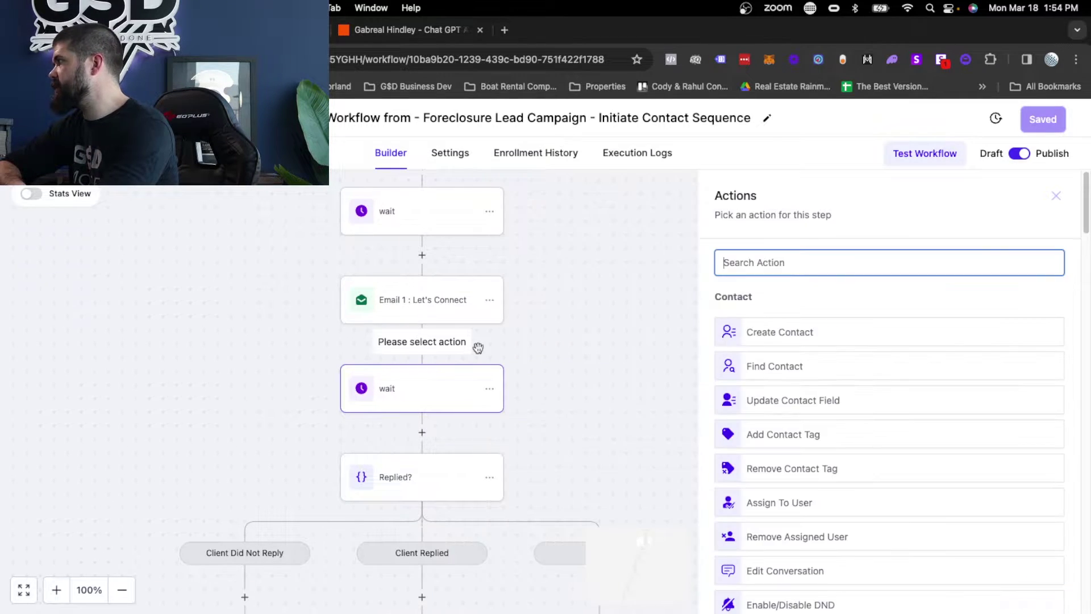
type("wai")
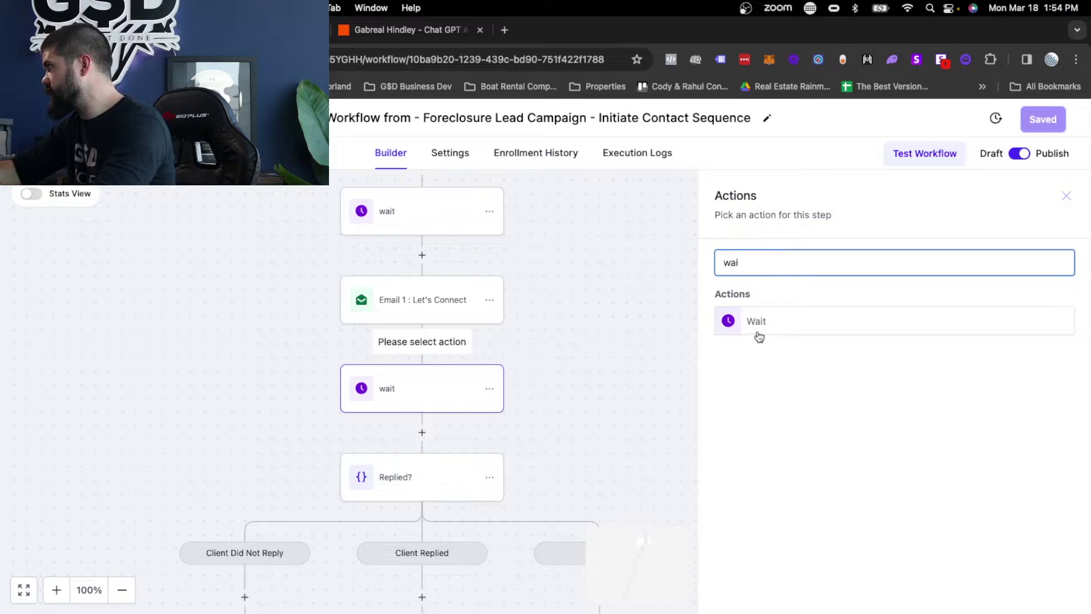
left_click(619, 346)
- Confirm the second wait step waits for a Contact Reply to SMS 1: Intro
left_click(416, 394)
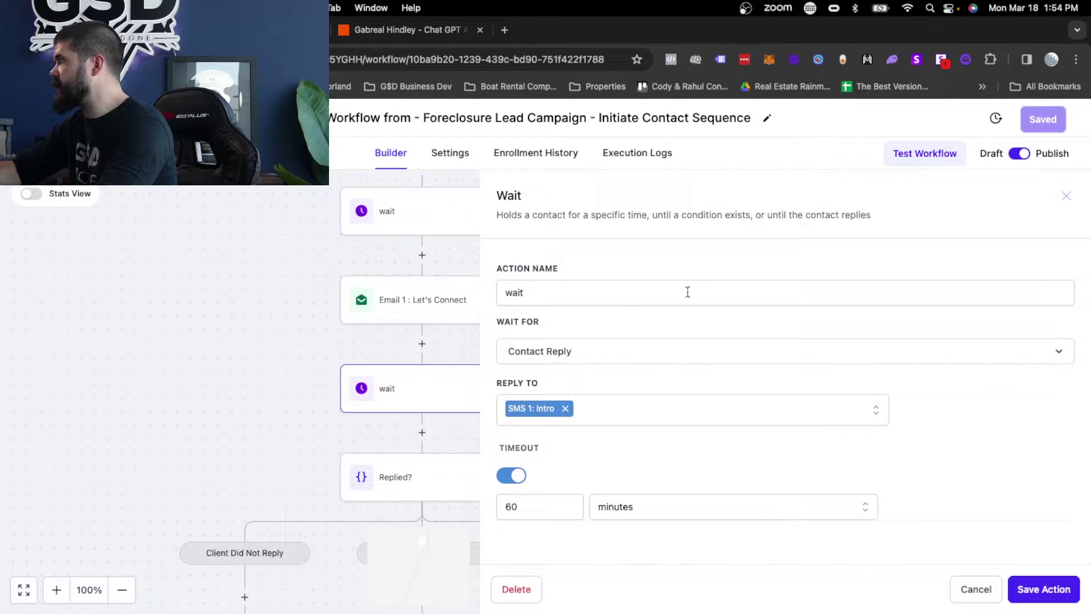
left_click(525, 352)
scroll(544, 454, "down", 3)
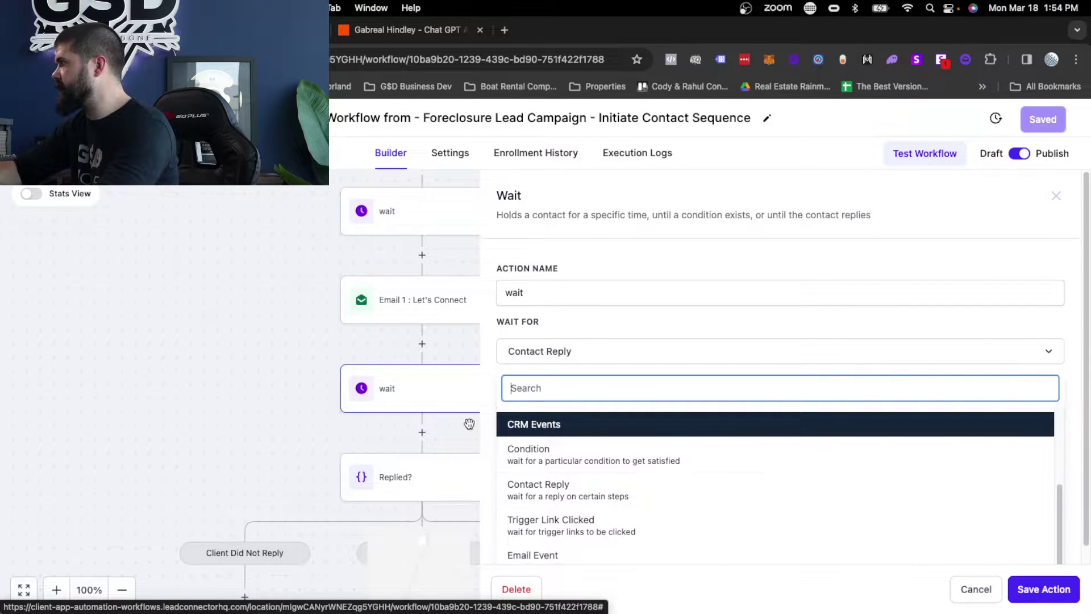
left_click(487, 320)
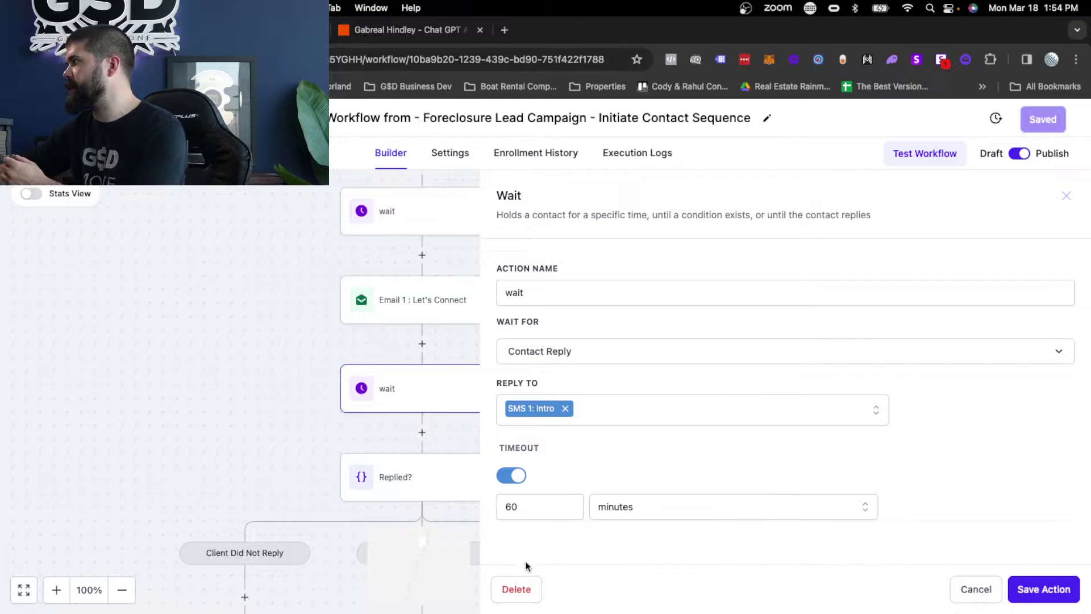
left_click(959, 598)
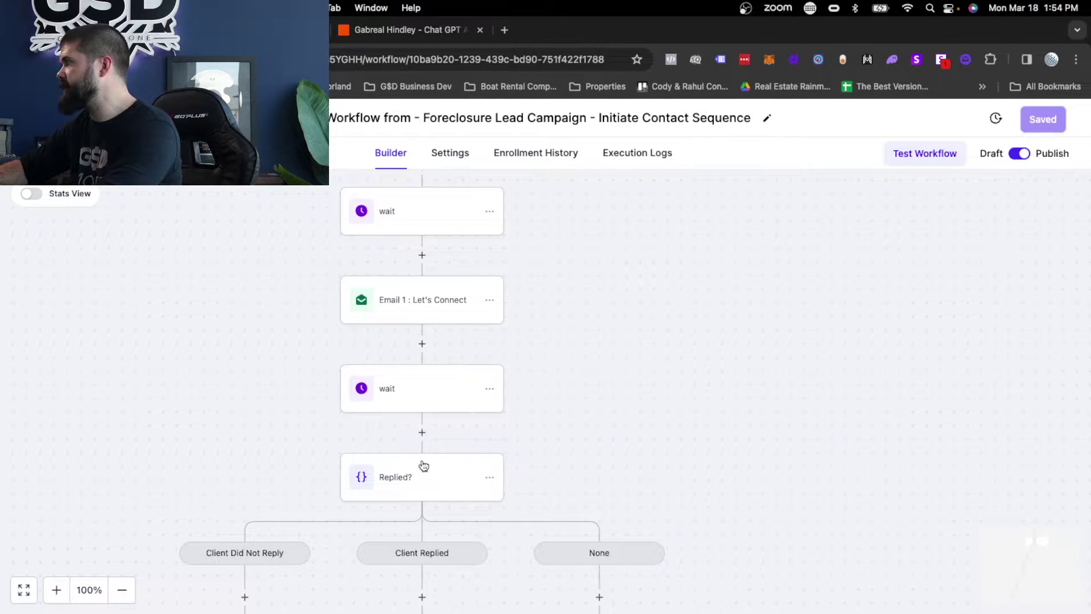
scroll(427, 487, "down", 3)
left_click(397, 345)
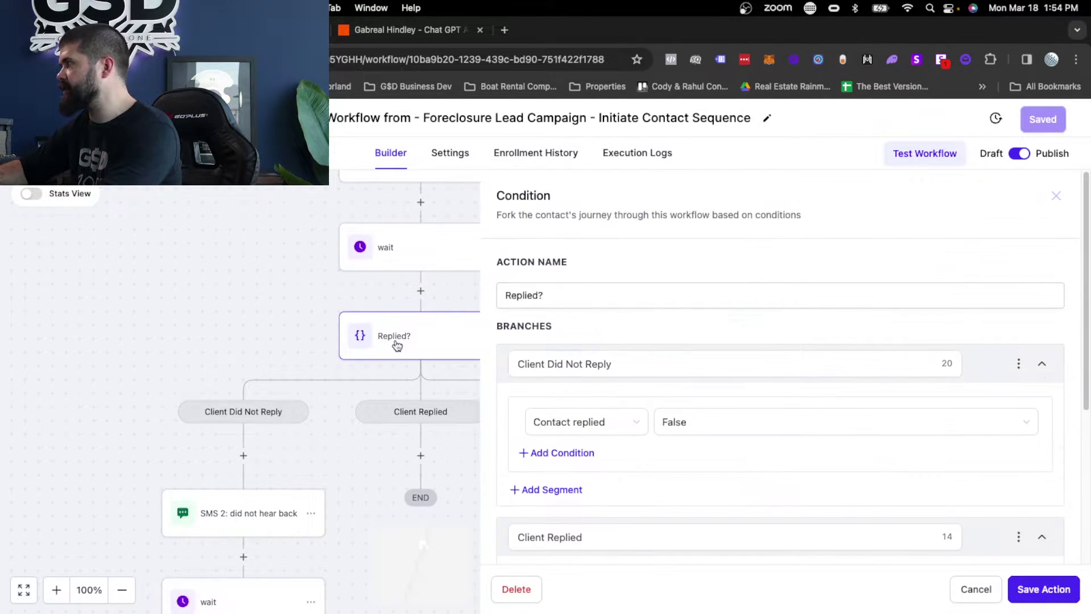
left_click(420, 291)
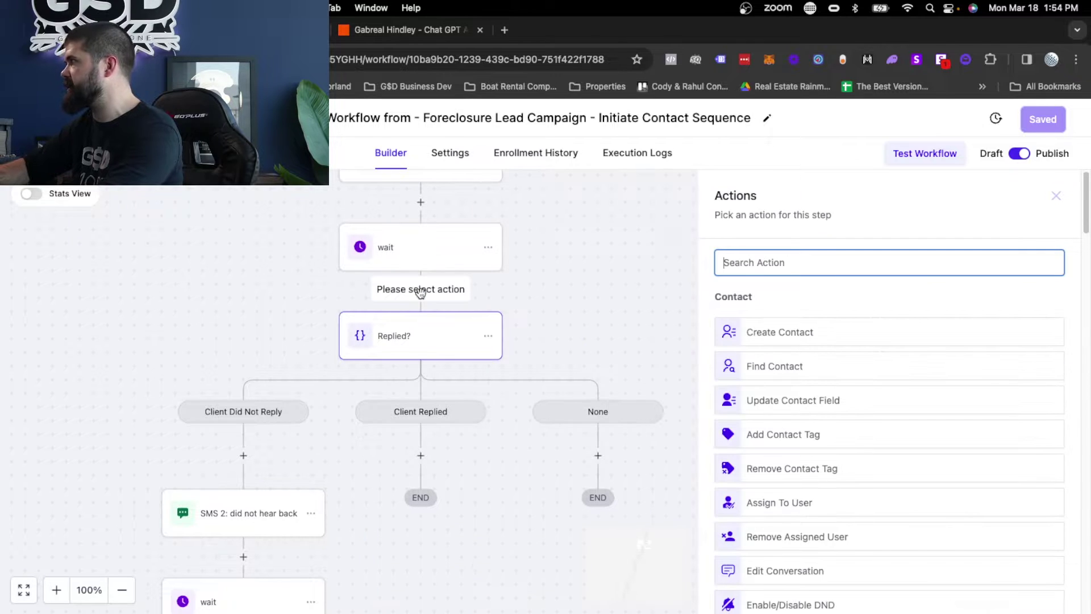
type("if")
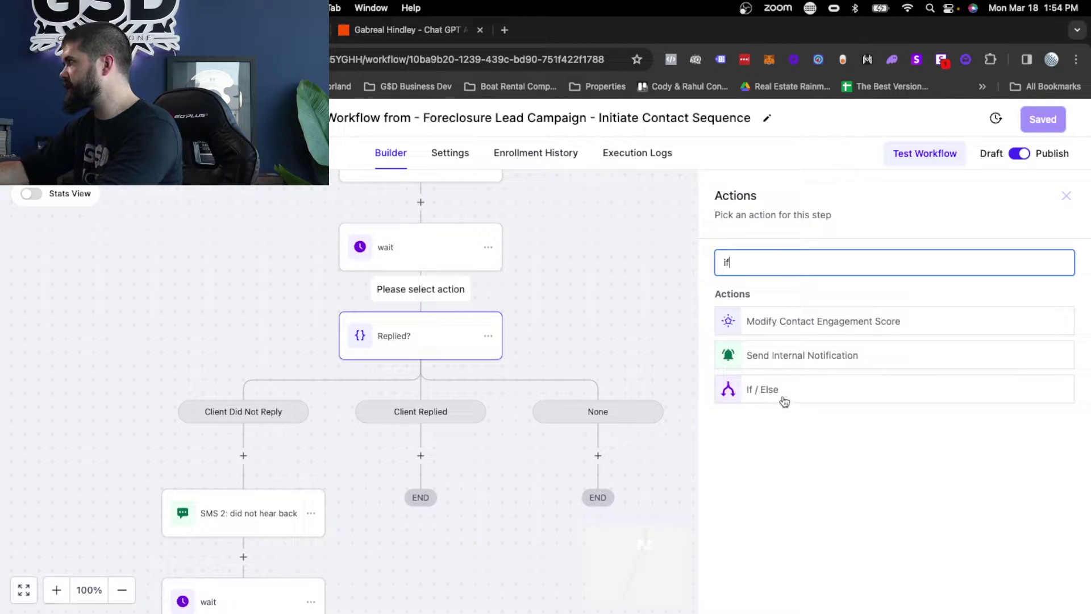
left_click(431, 351)
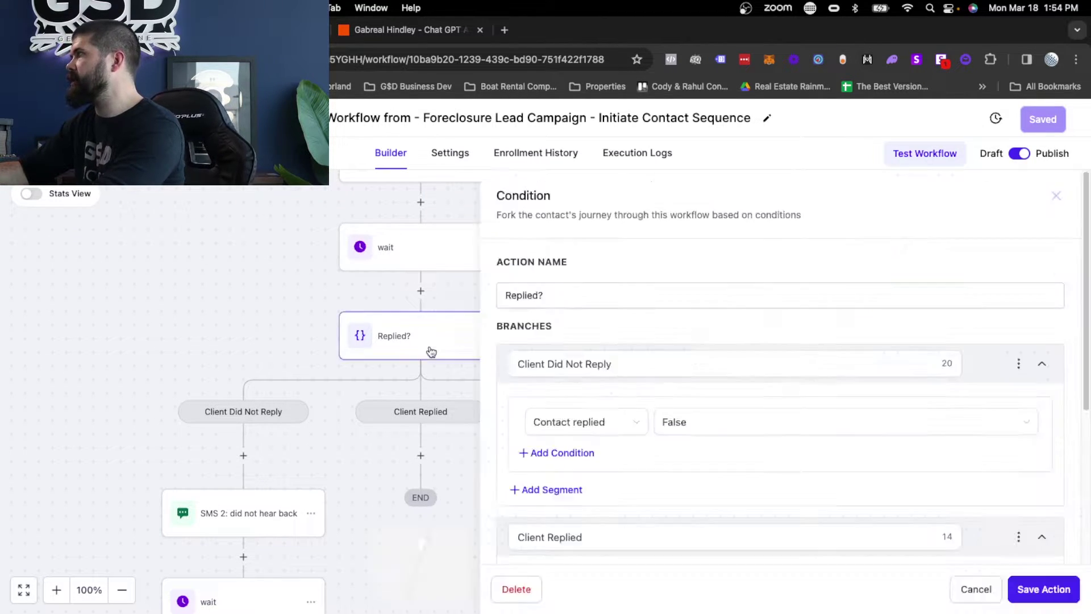
scroll(621, 250, "down", 2)
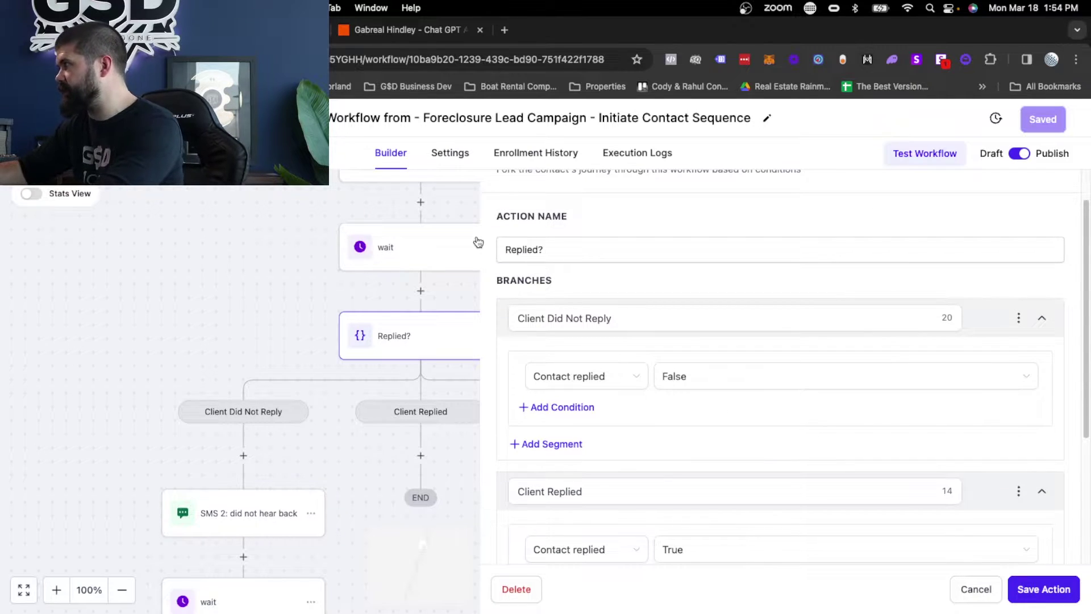
left_click(573, 329)
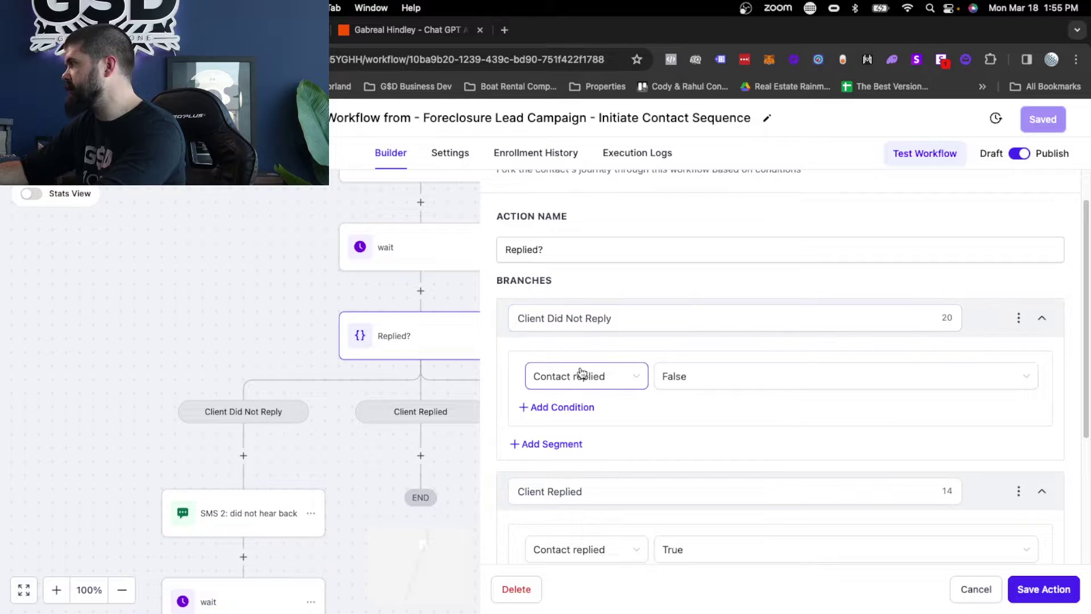
scroll(684, 384, "down", 5)
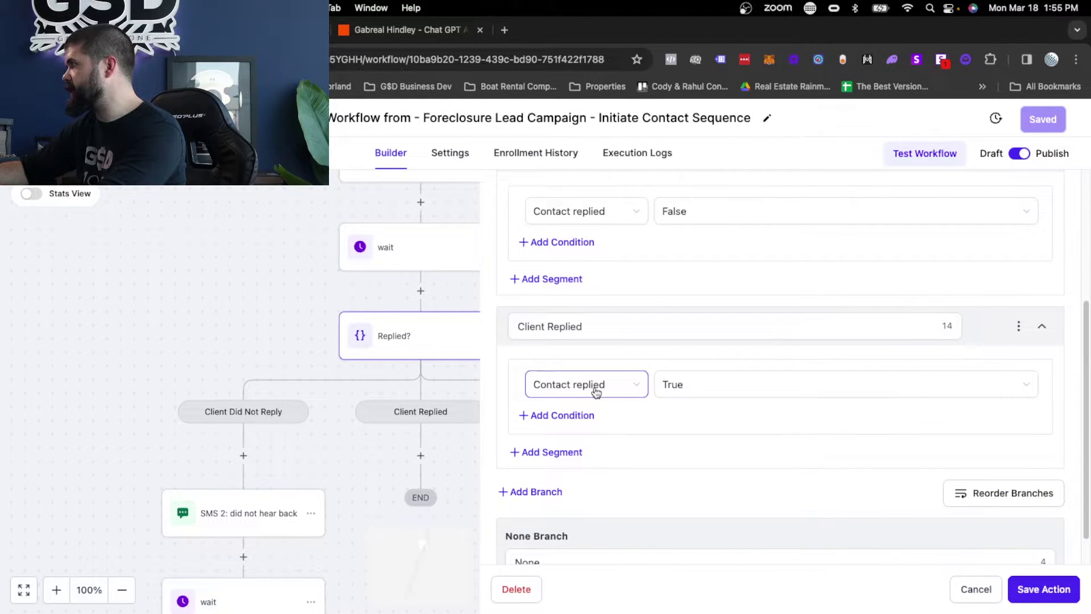
left_click(249, 303)
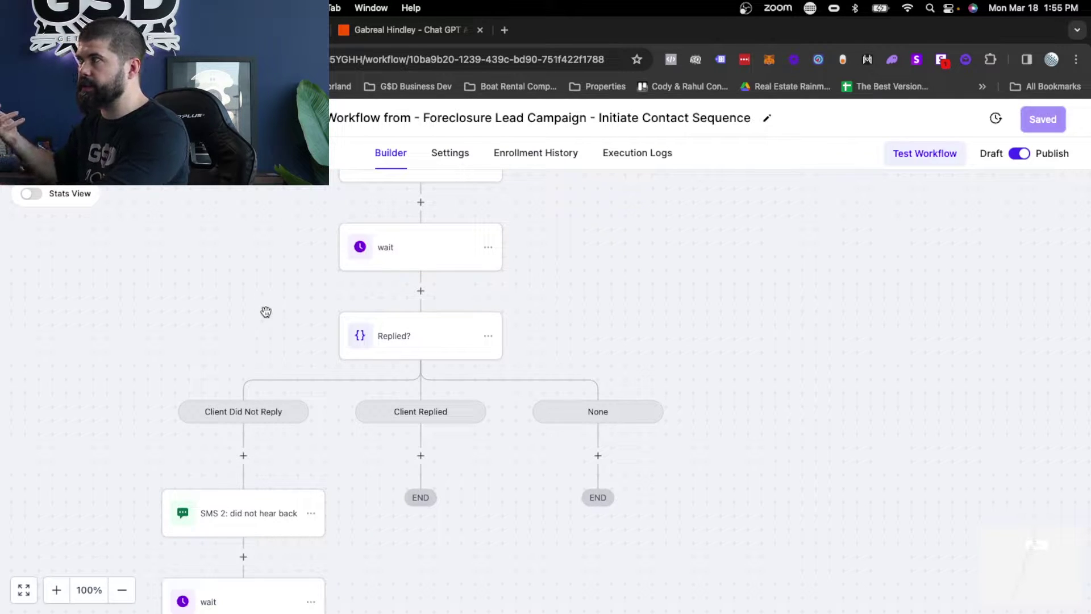
- Read the SMS 2: did not hear back message, including its closing question, and close it
scroll(227, 330, "down", 3)
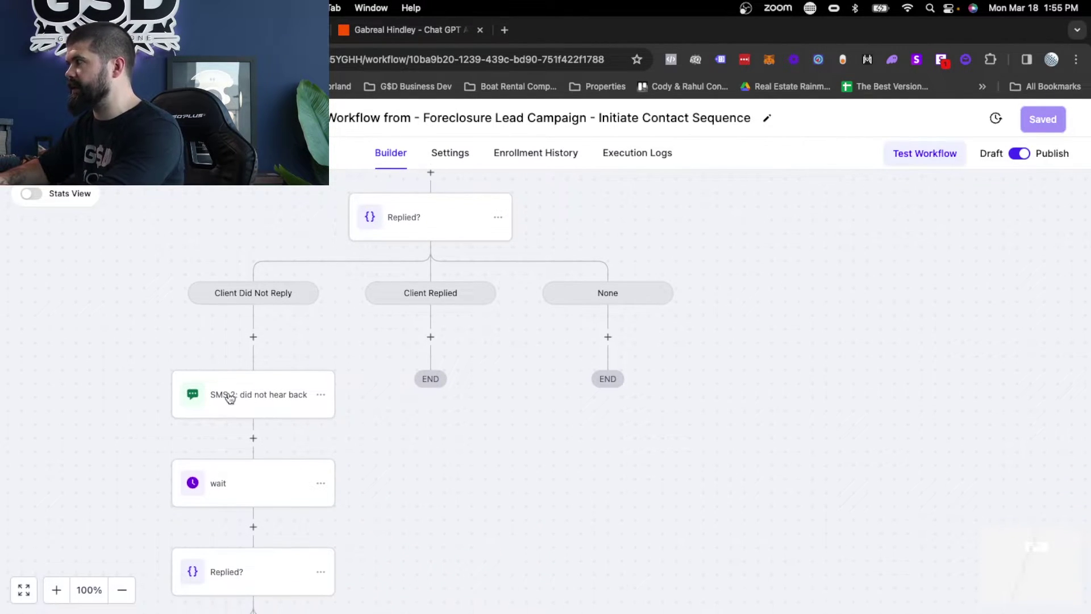
left_click(226, 395)
scroll(924, 345, "down", 2)
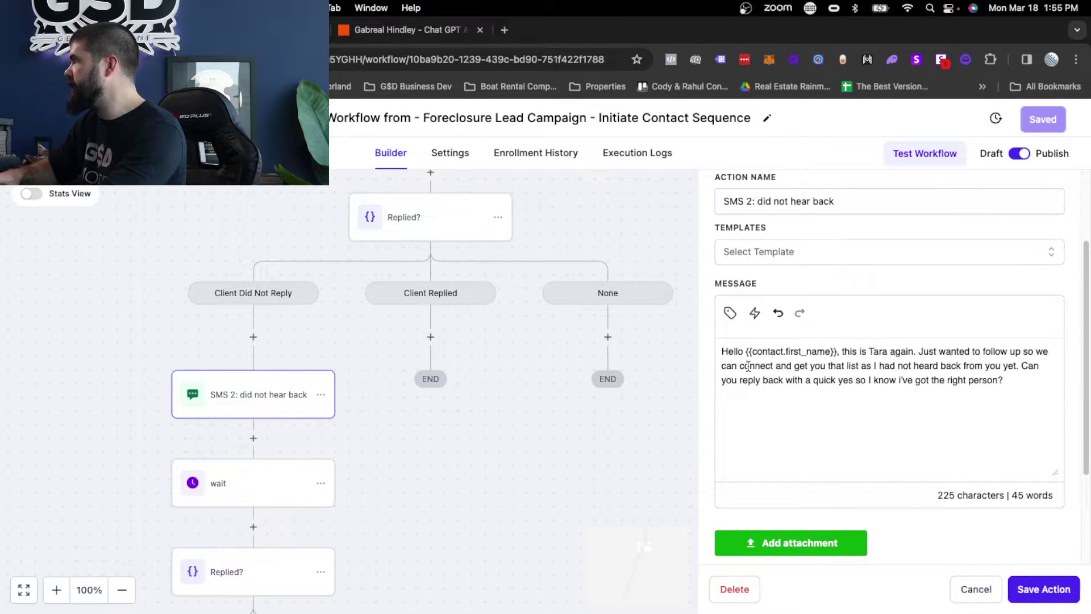
left_click_drag(747, 366, 914, 367)
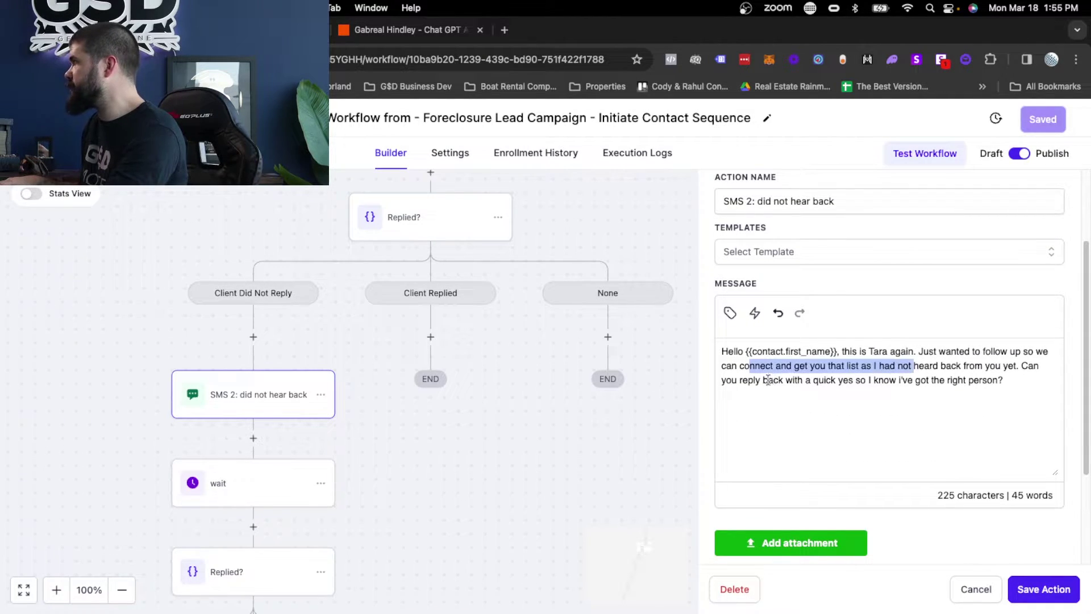
left_click_drag(741, 381, 1026, 395)
left_click(535, 487)
scroll(536, 486, "down", 5)
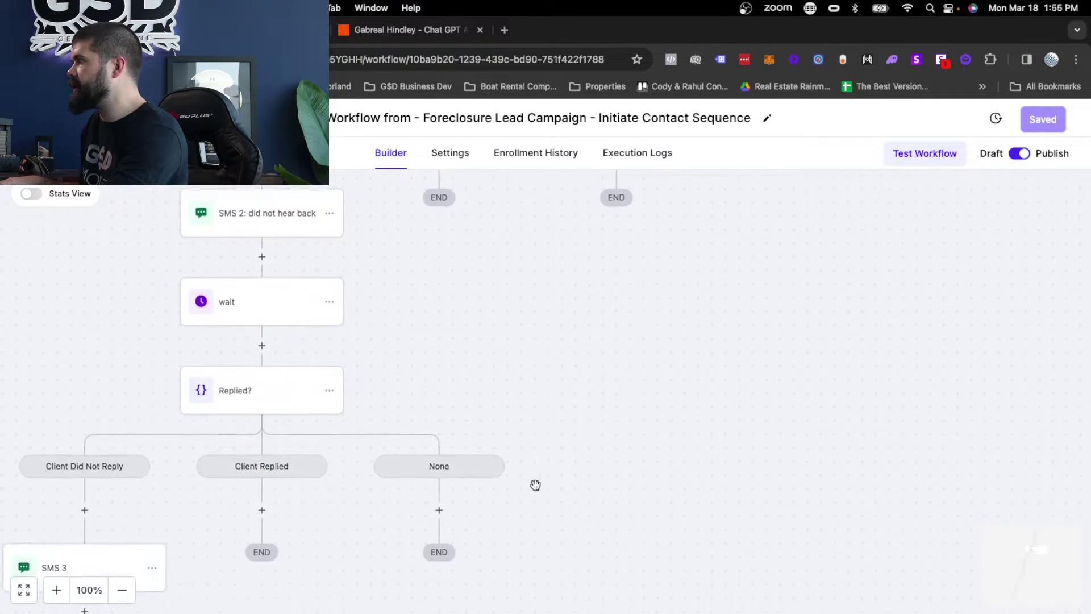
- Inspect the wait steps after SMS 2, SMS 3 and SMS 4, closing each unchanged
left_click(224, 314)
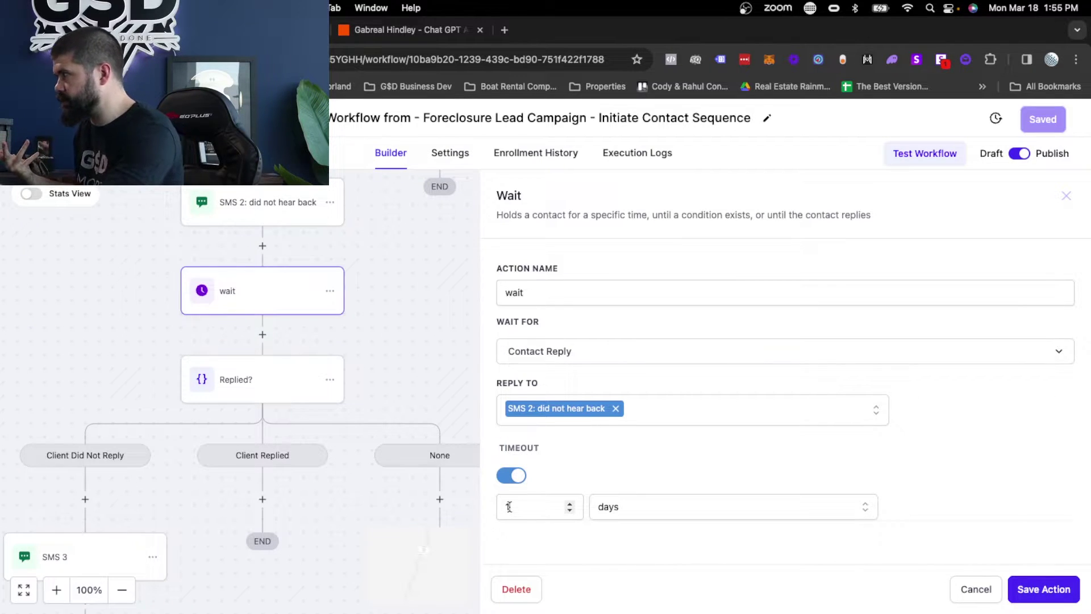
left_click(391, 392)
scroll(296, 469, "down", 4)
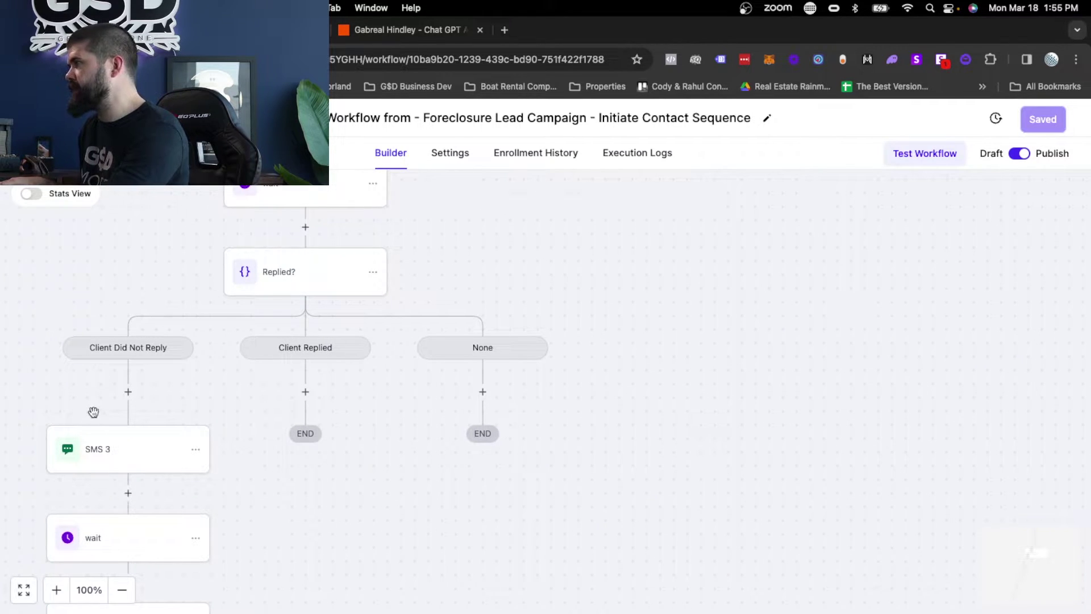
scroll(92, 412, "down", 10)
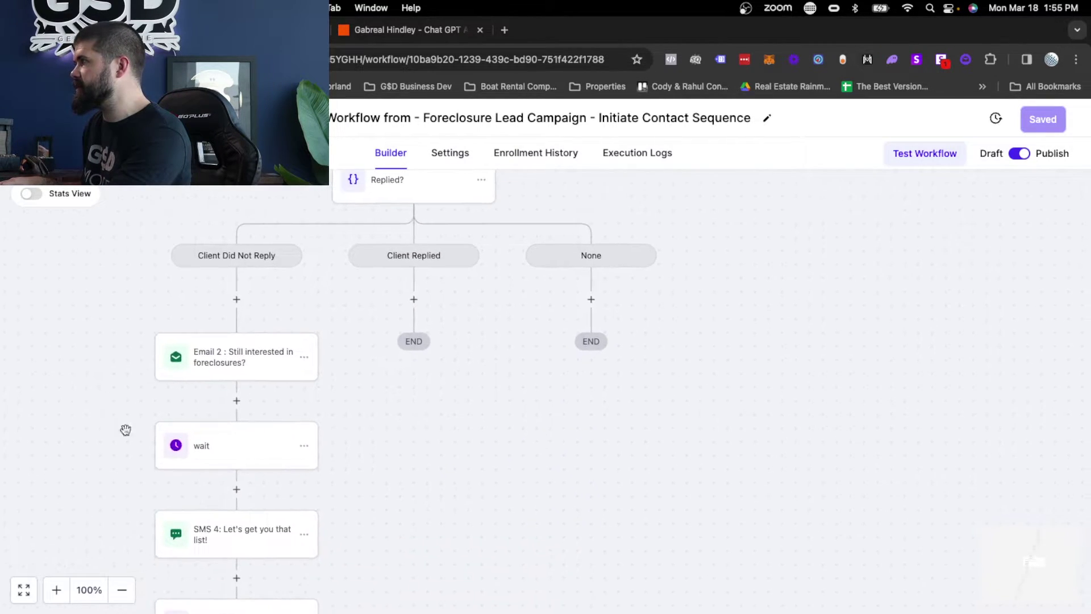
scroll(341, 263, "up", 3)
left_click(381, 189)
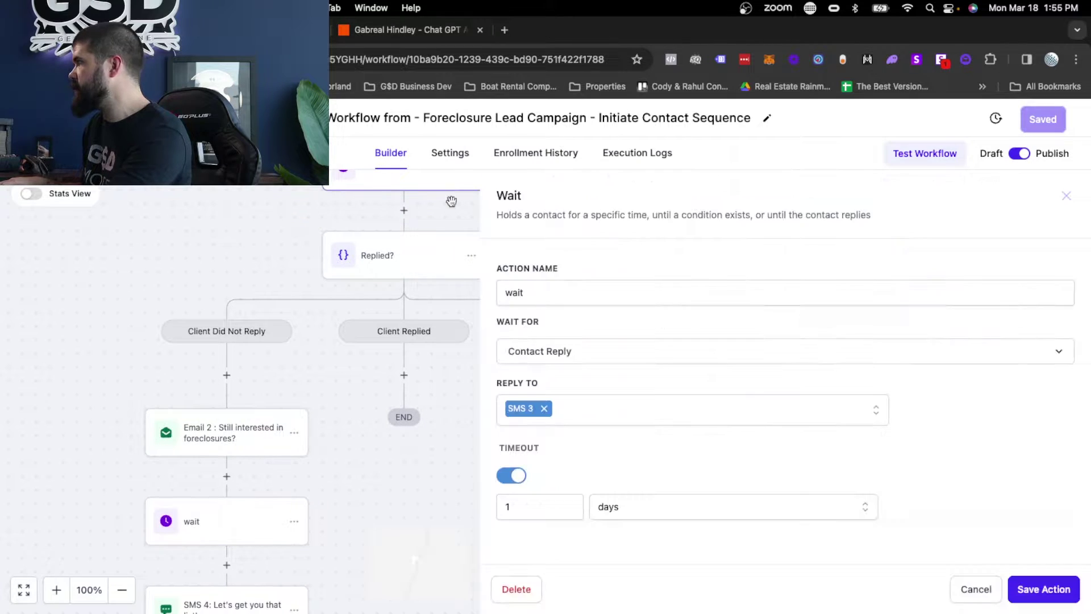
left_click(975, 589)
scroll(617, 457, "up", 2)
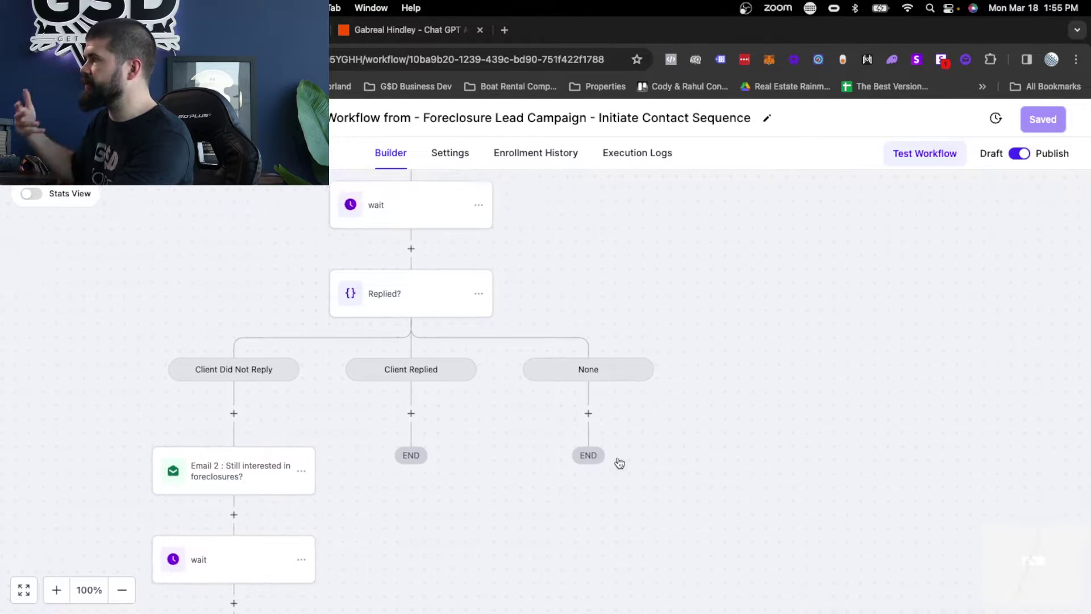
scroll(617, 457, "down", 5)
scroll(617, 458, "down", 10)
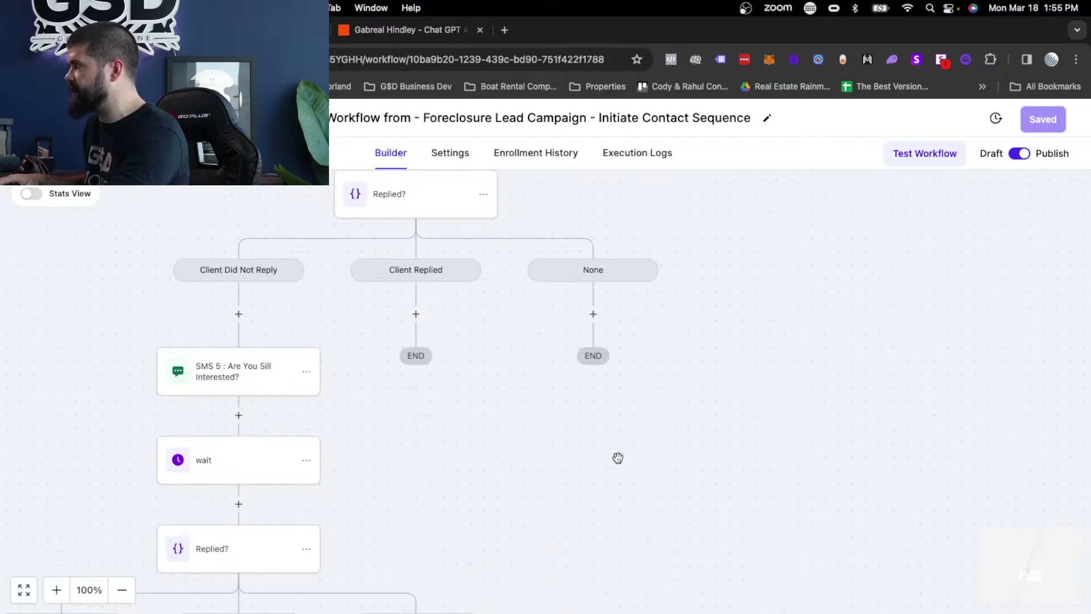
scroll(408, 244, "up", 3)
left_click(403, 250)
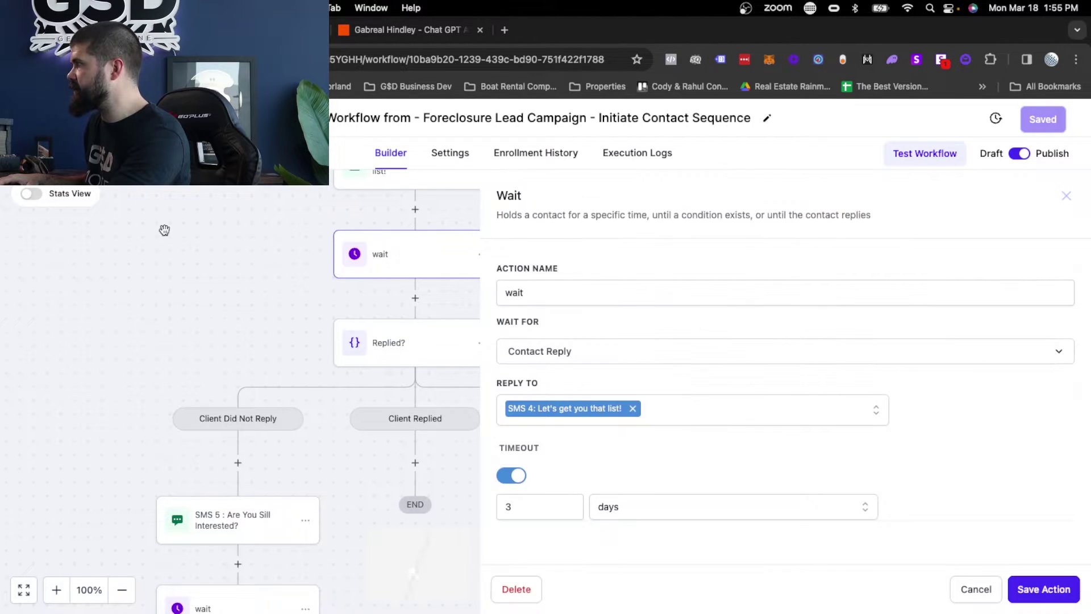
left_click(248, 289)
- Inspect the wait after SMS 5 and the SMS 6: List Updated Daily message without changes
scroll(247, 291, "down", 10)
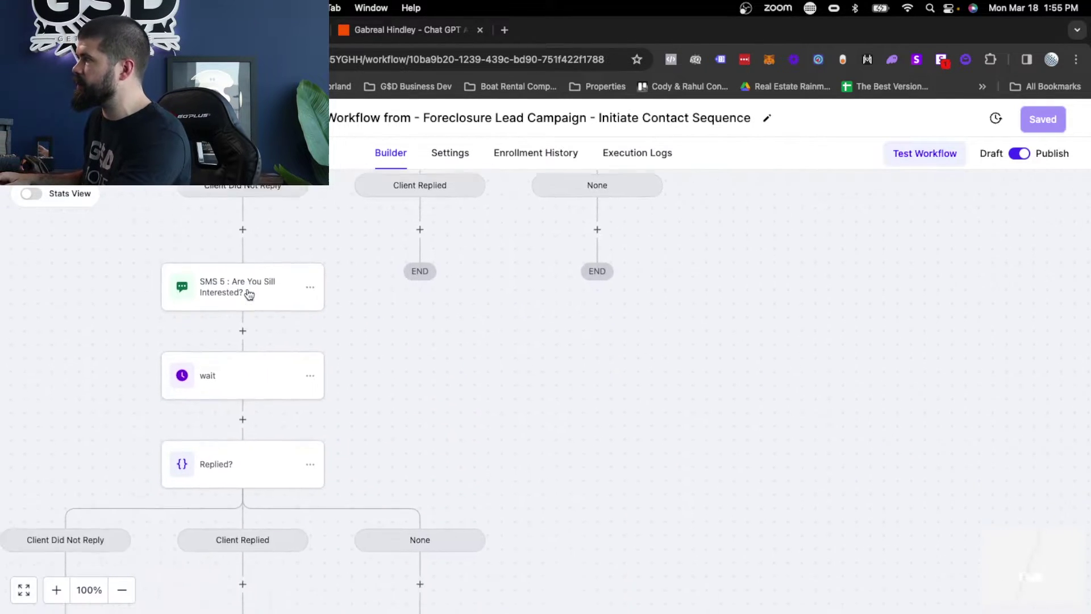
left_click(254, 212)
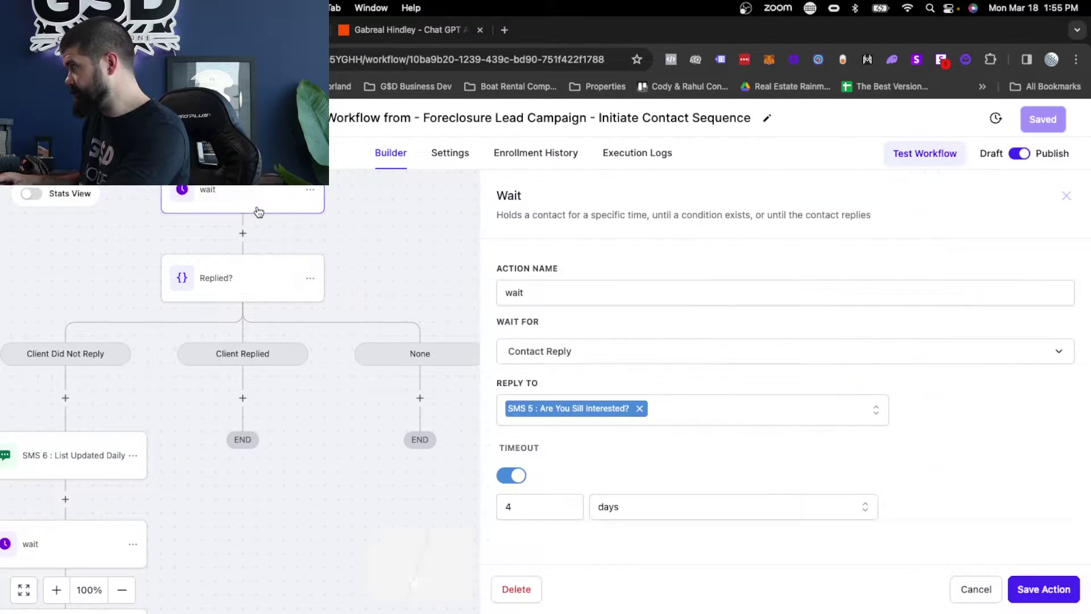
left_click(359, 517)
scroll(359, 518, "left", 5)
scroll(360, 517, "down", 1)
left_click(276, 386)
scroll(755, 505, "down", 3)
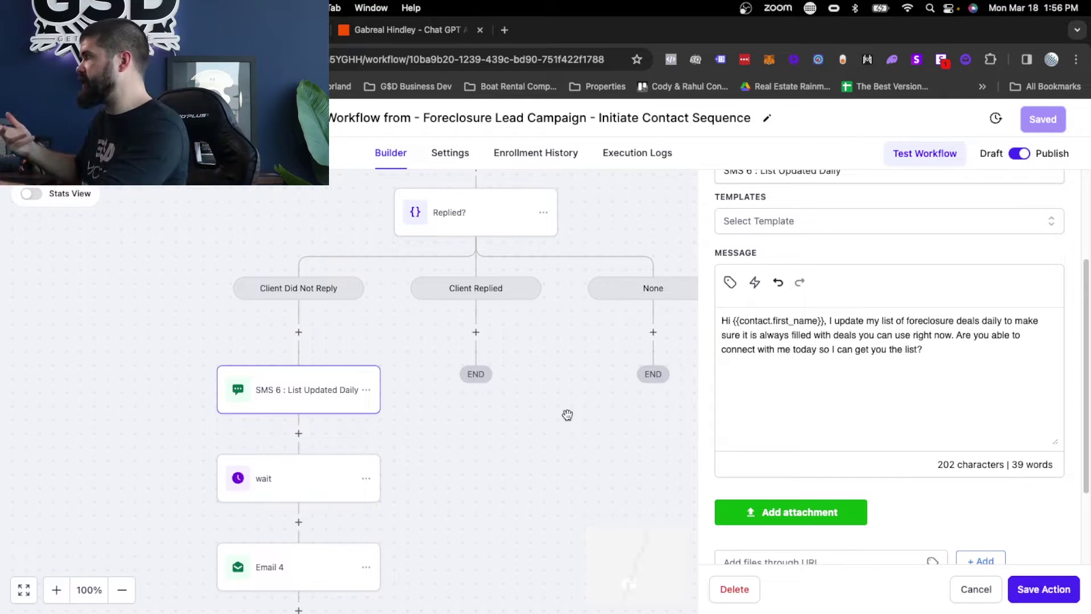
left_click(954, 588)
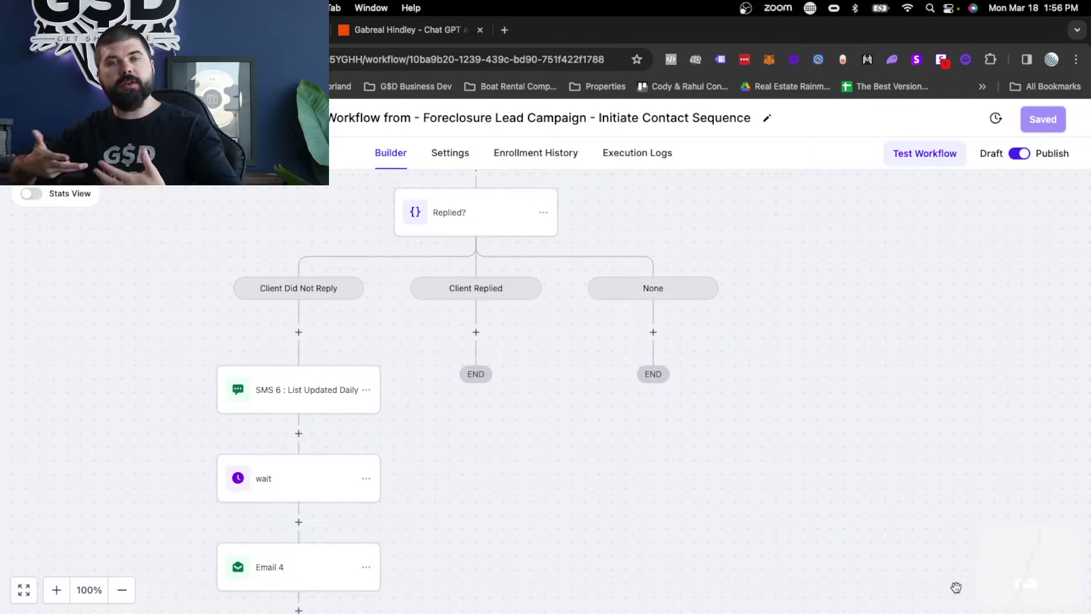
- Scan the Foreclosure Lead Campaign canvas and view its trigger settings
scroll(956, 587, "up", 7)
scroll(956, 587, "left", 3)
scroll(956, 588, "down", 15)
scroll(956, 588, "right", 5)
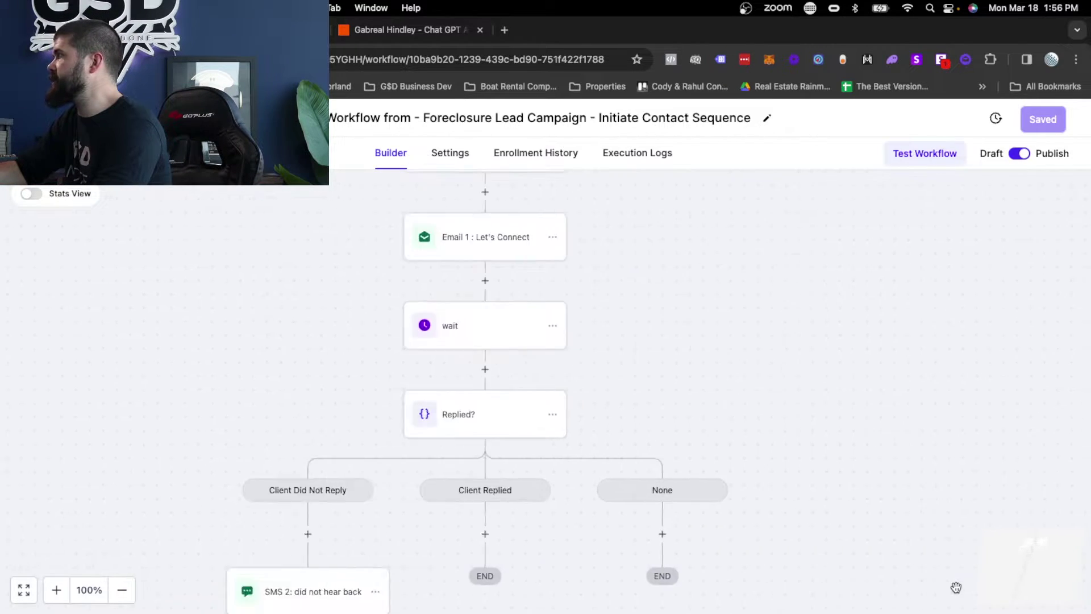
scroll(956, 587, "up", 15)
scroll(957, 588, "down", 4)
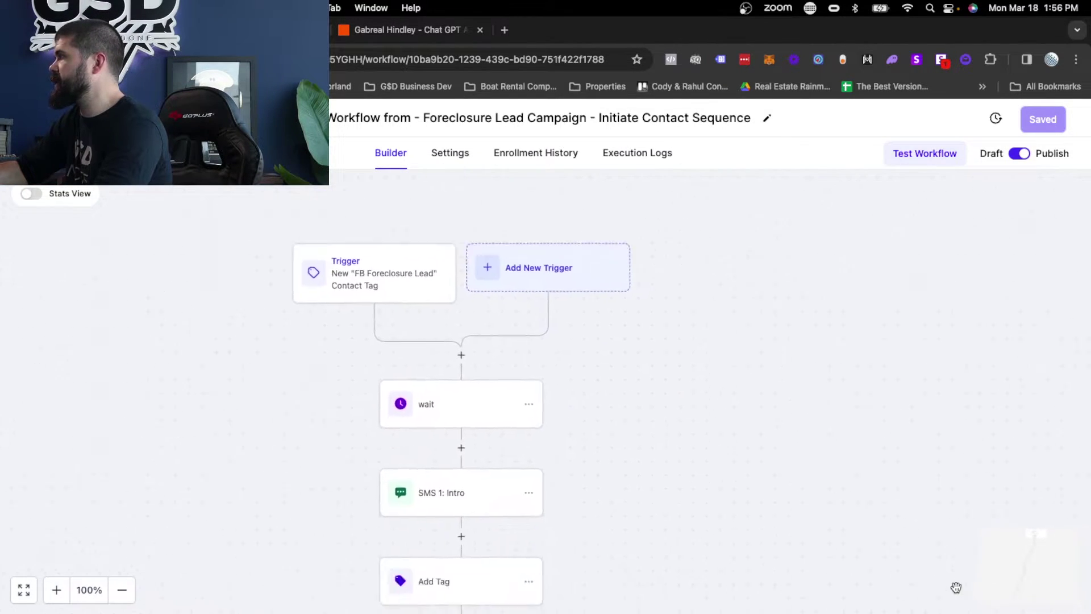
left_click(358, 258)
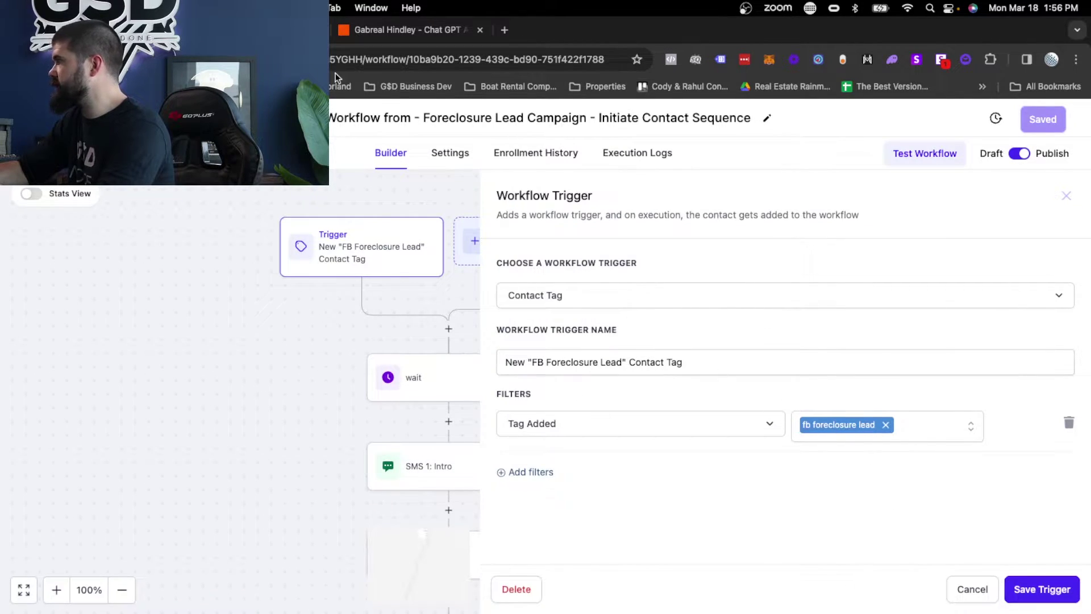
left_click(970, 592)
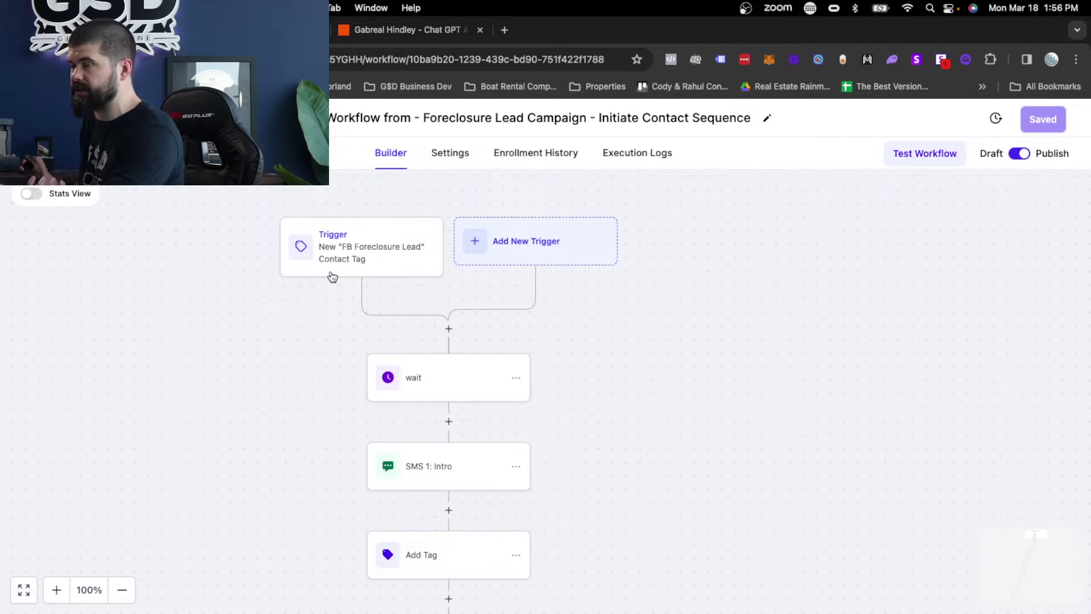
- Scroll through the remaining steps and go back to the Workflow List
scroll(332, 277, "down", 4)
scroll(332, 277, "up", 1)
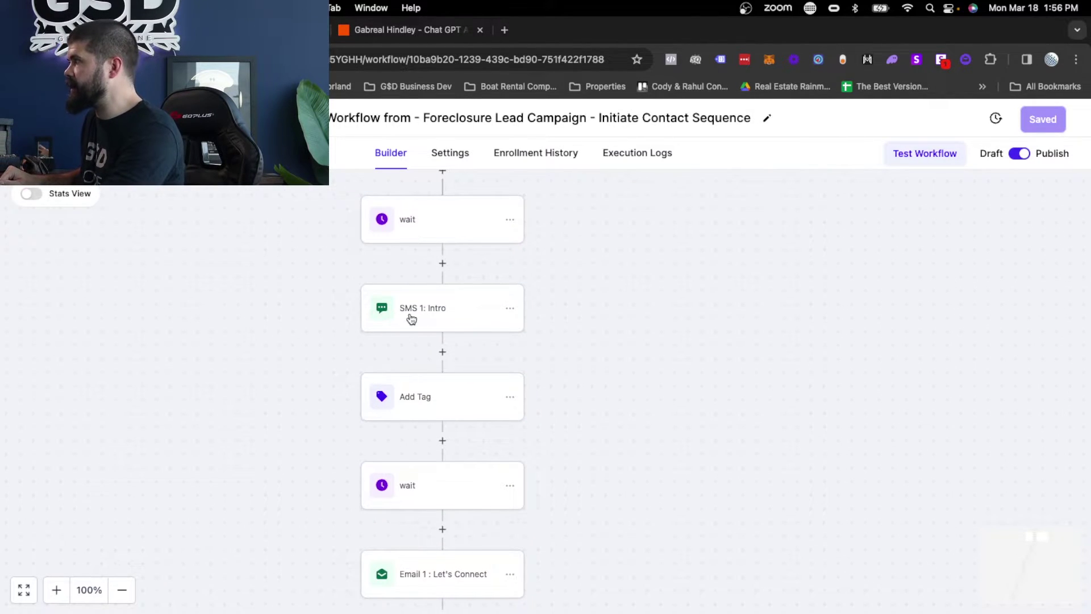
scroll(411, 318, "down", 3)
scroll(412, 297, "down", 10)
scroll(411, 297, "up", 8)
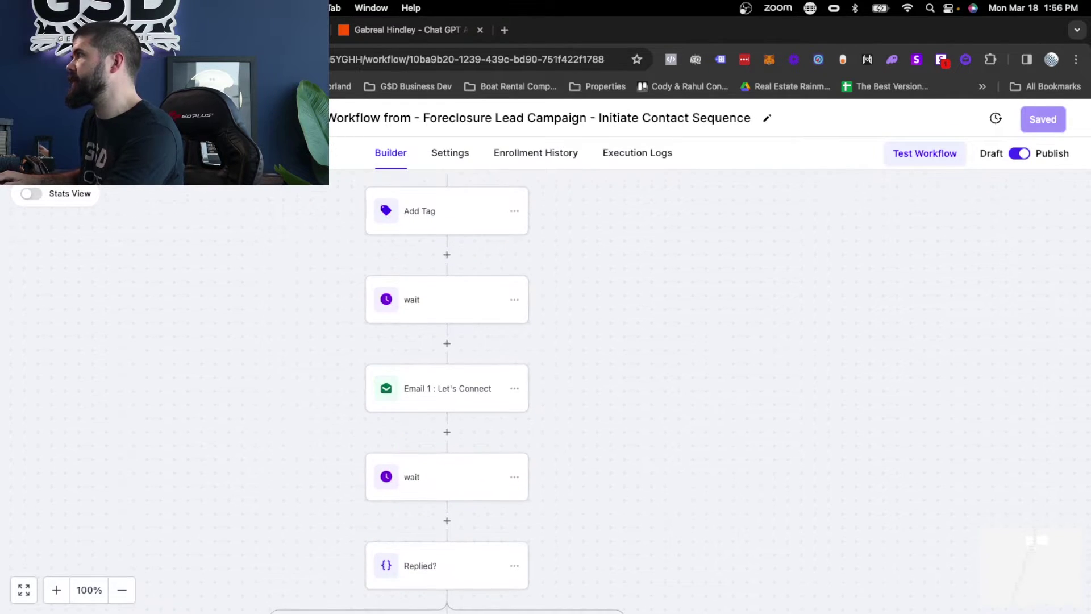
key("super+bracketleft")
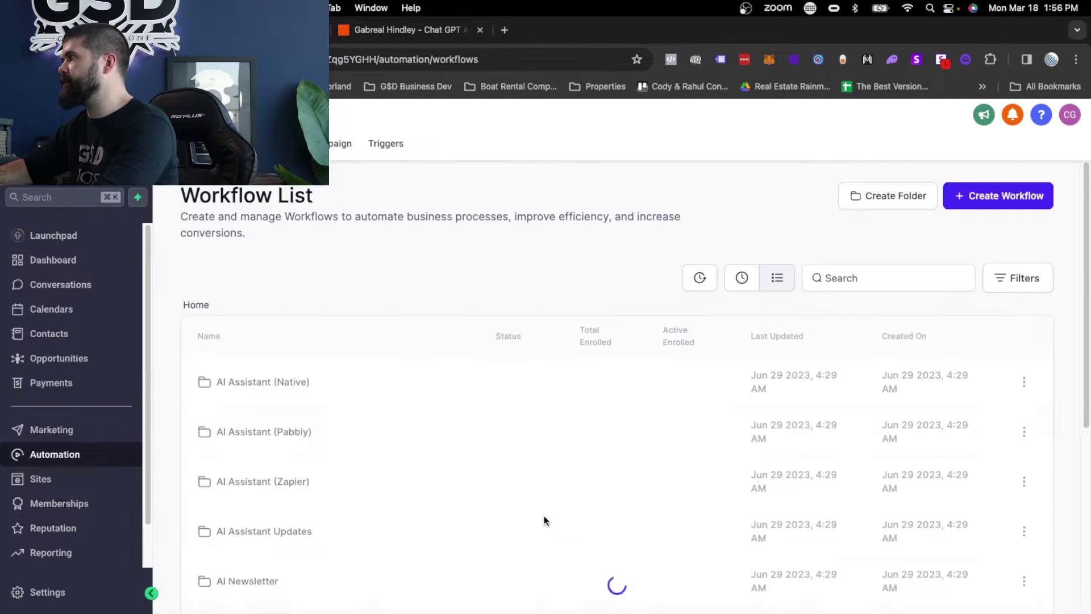
- Open the Chat GPT Setter Bot workflow and look over its canvas
scroll(544, 517, "down", 5)
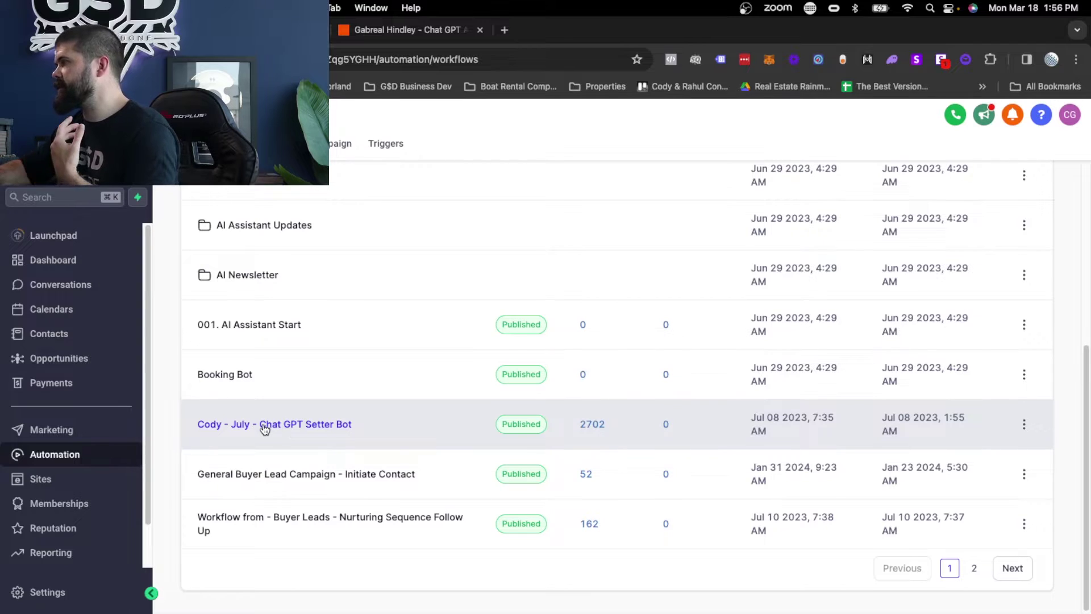
left_click(265, 427)
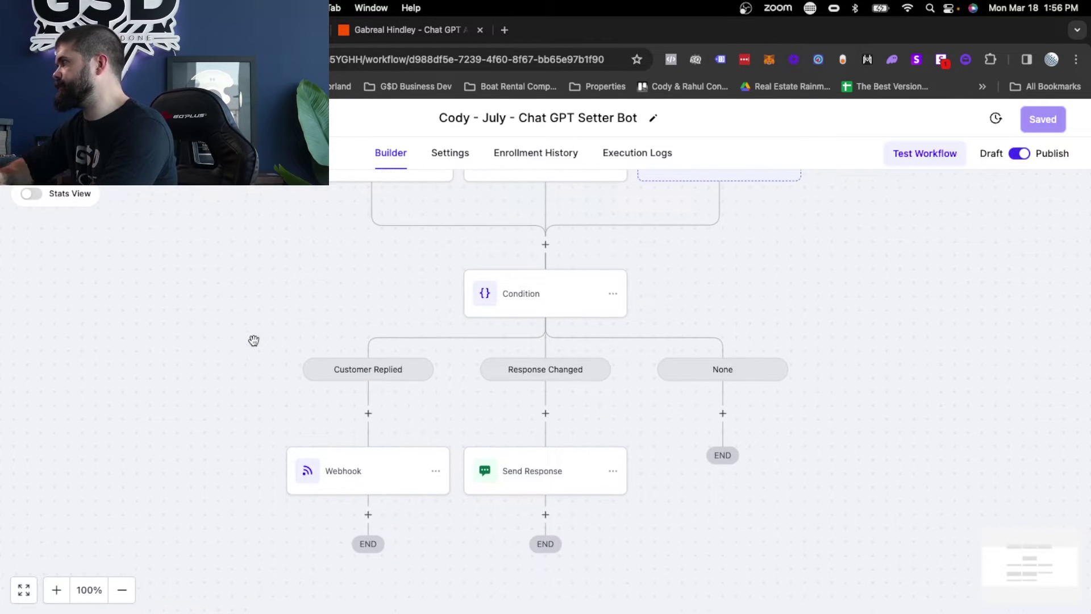
scroll(253, 340, "up", 4)
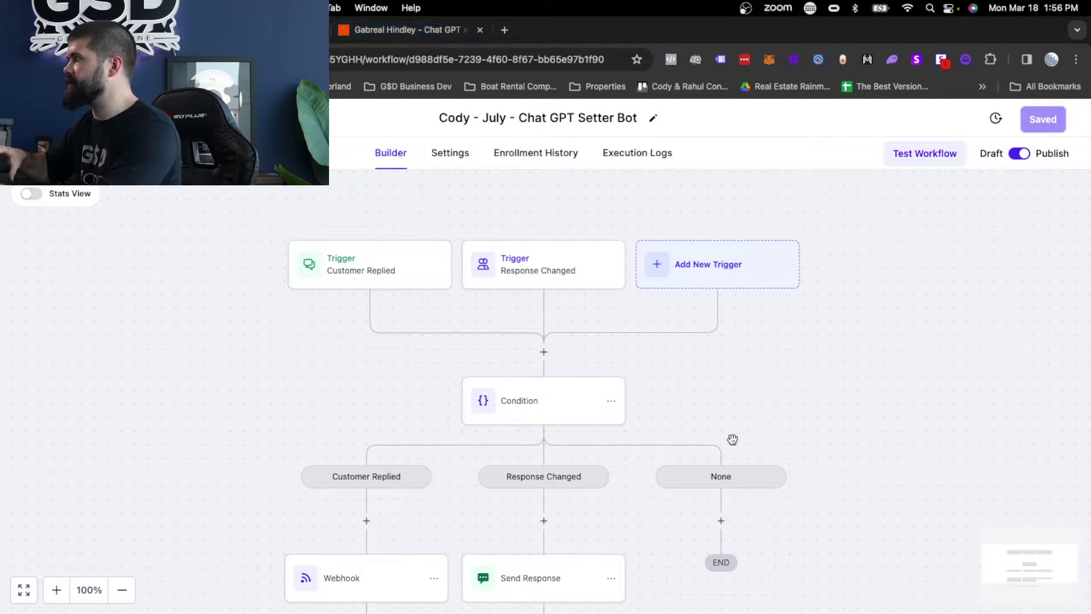
scroll(471, 307, "down", 5)
scroll(470, 307, "right", 8)
scroll(470, 307, "up", 5)
scroll(471, 307, "left", 5)
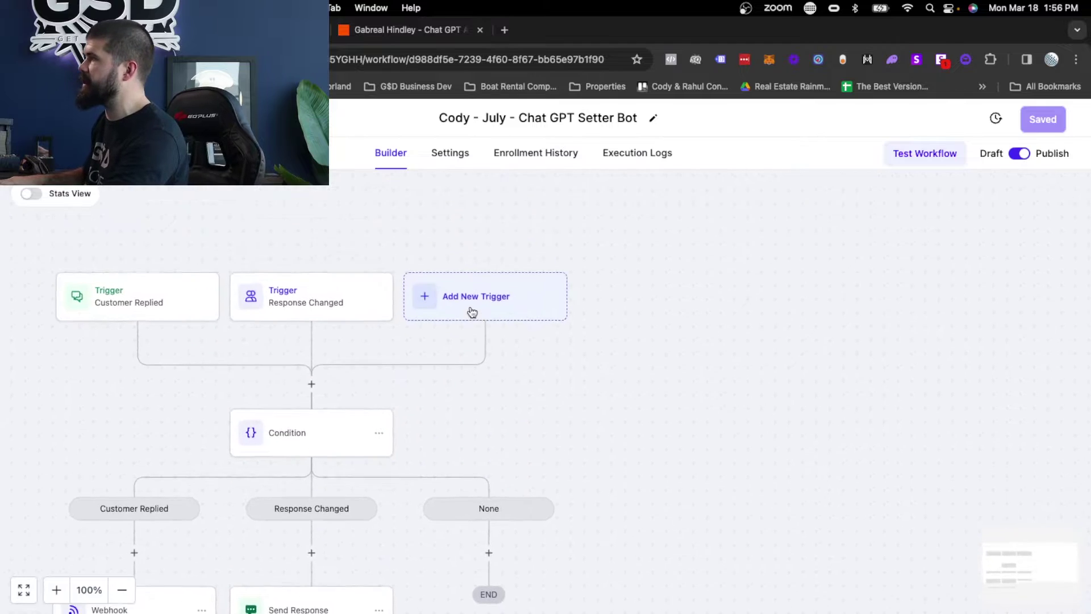
scroll(471, 307, "down", 3)
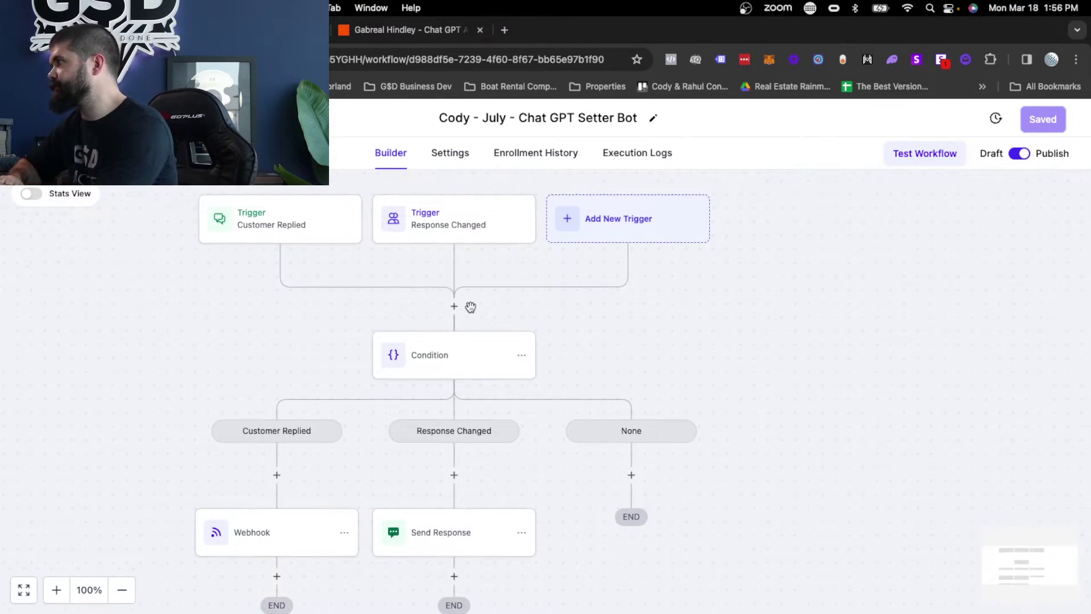
- Check the filters on the Customer Replied and Response Changed triggers
left_click(261, 240)
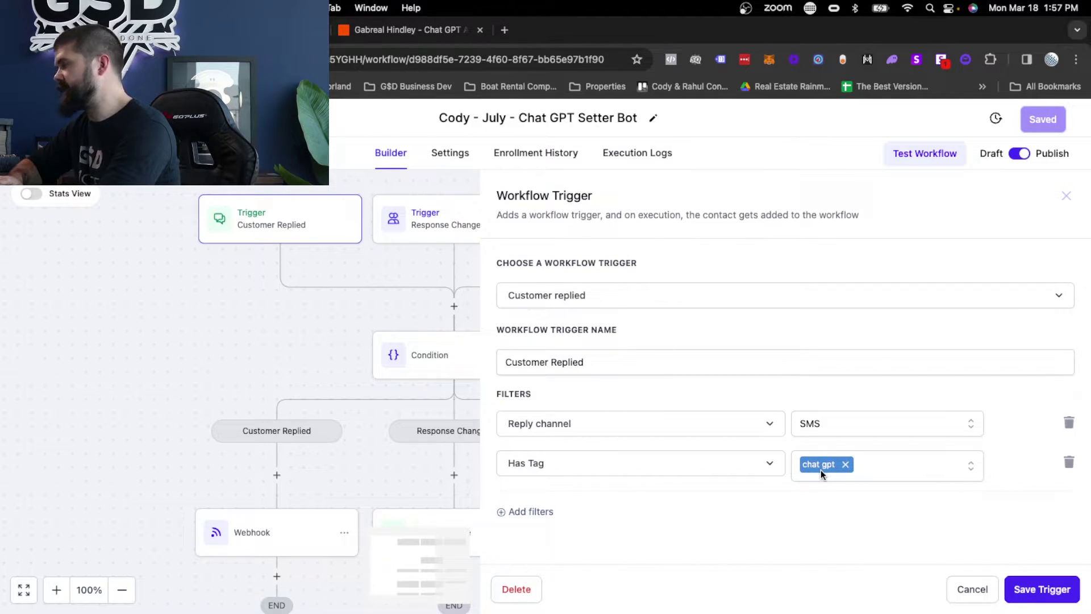
left_click(418, 238)
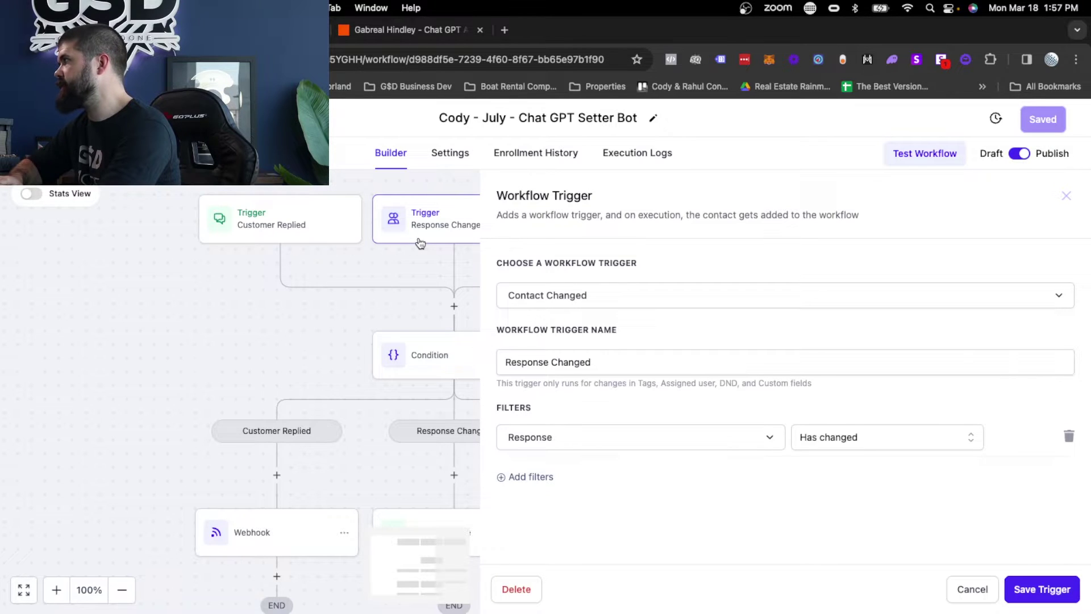
left_click(308, 318)
scroll(421, 282, "down", 2)
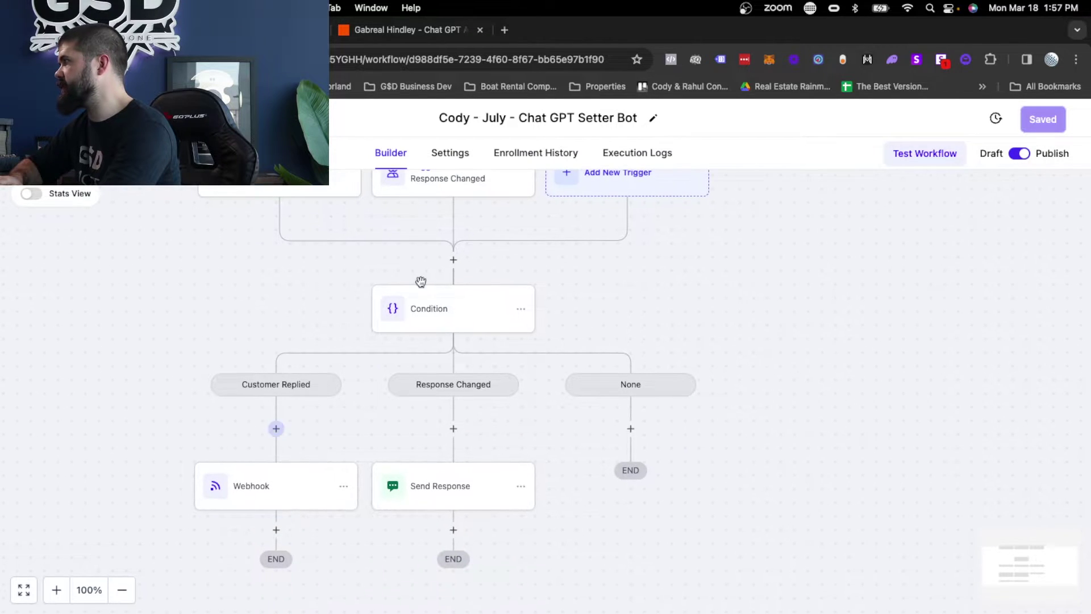
- Review the Condition step's branch rules and cancel without saving
left_click(440, 317)
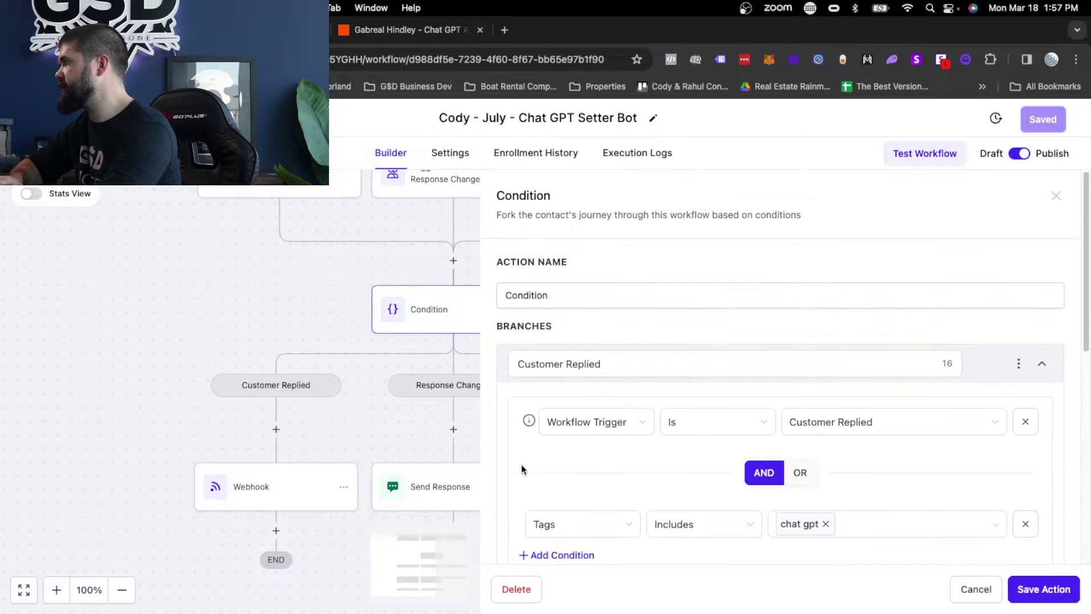
scroll(541, 478, "down", 5)
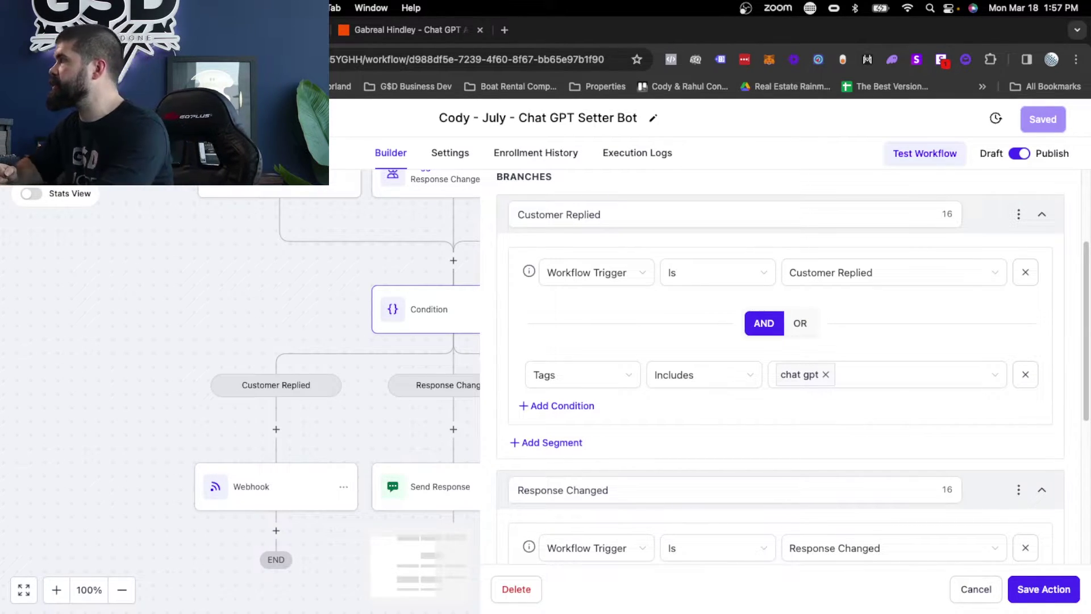
left_click(976, 590)
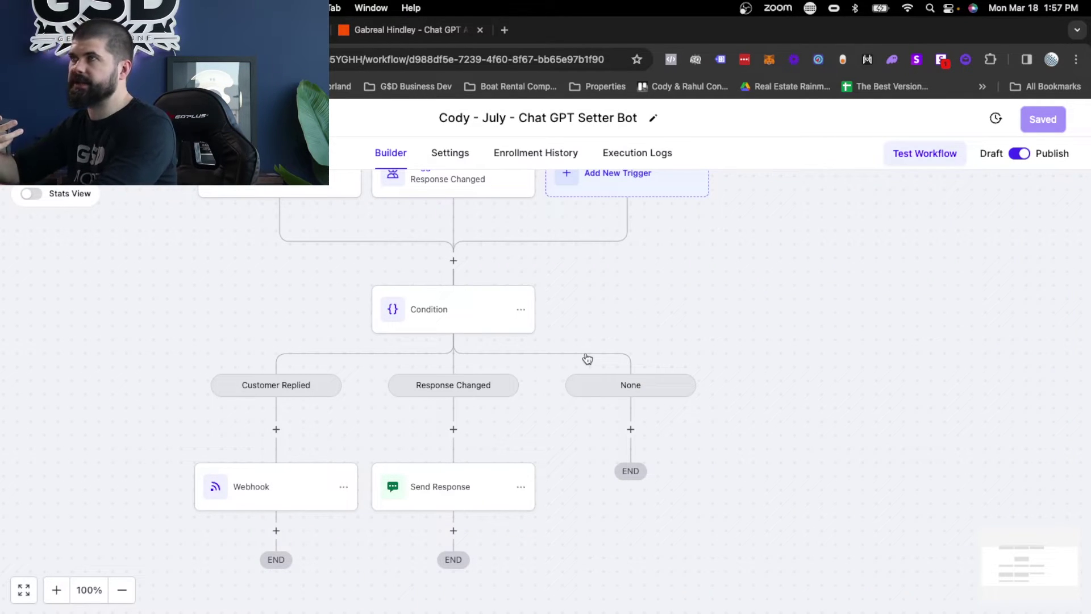
- Pan the workflow canvas, then switch to the Zapier zap tab
scroll(449, 317, "up", 2)
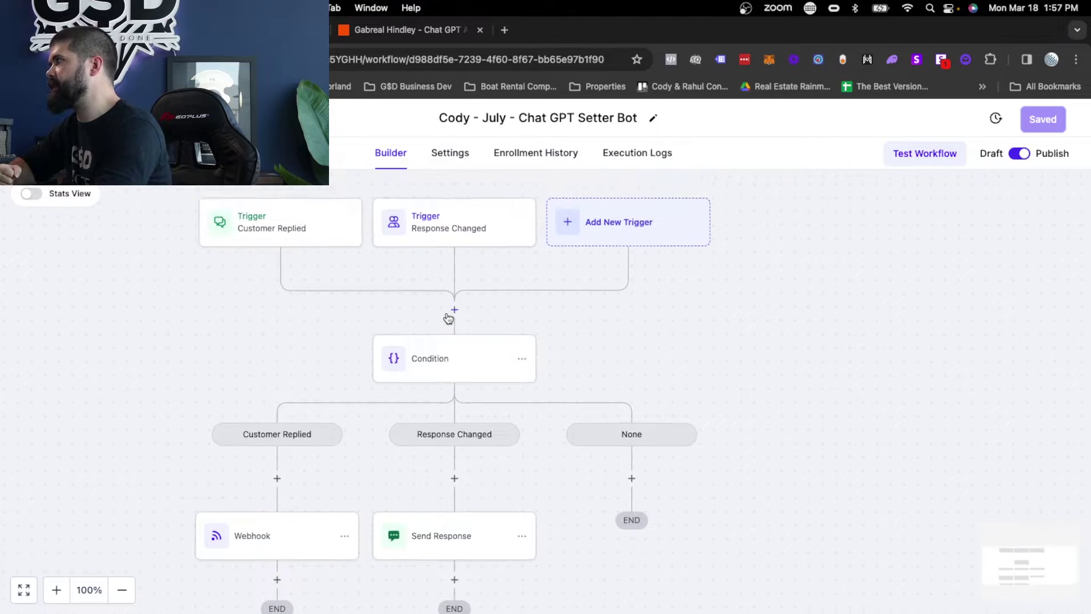
scroll(449, 317, "down", 2)
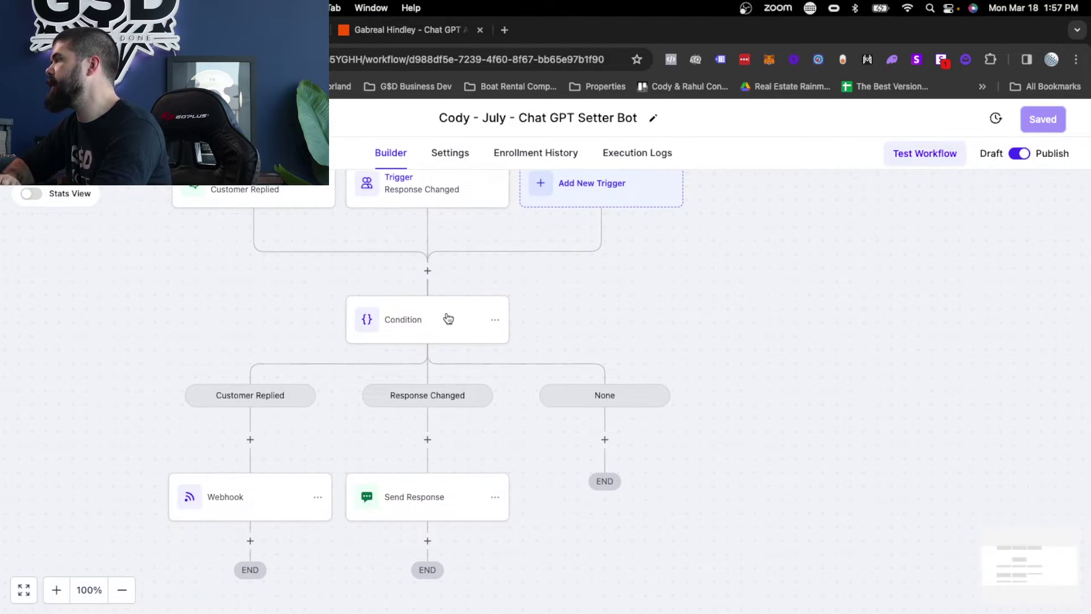
scroll(300, 282, "up", 2)
scroll(299, 283, "left", 2)
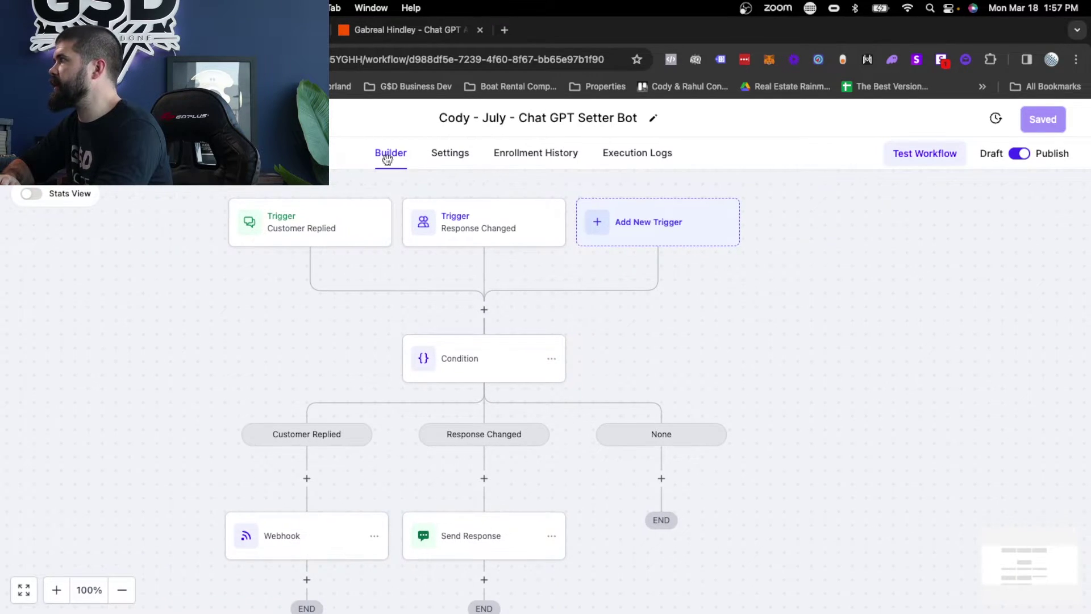
left_click(367, 32)
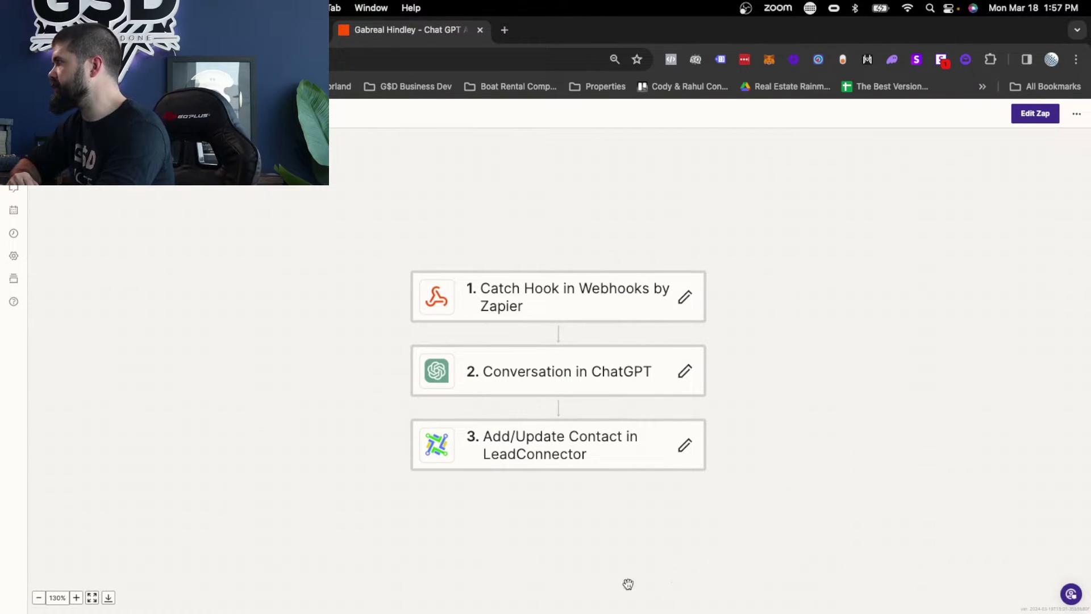
- Check the LeadConnector Add/Update Contact field mappings, then return to the GoHighLevel workflow
left_click(488, 456)
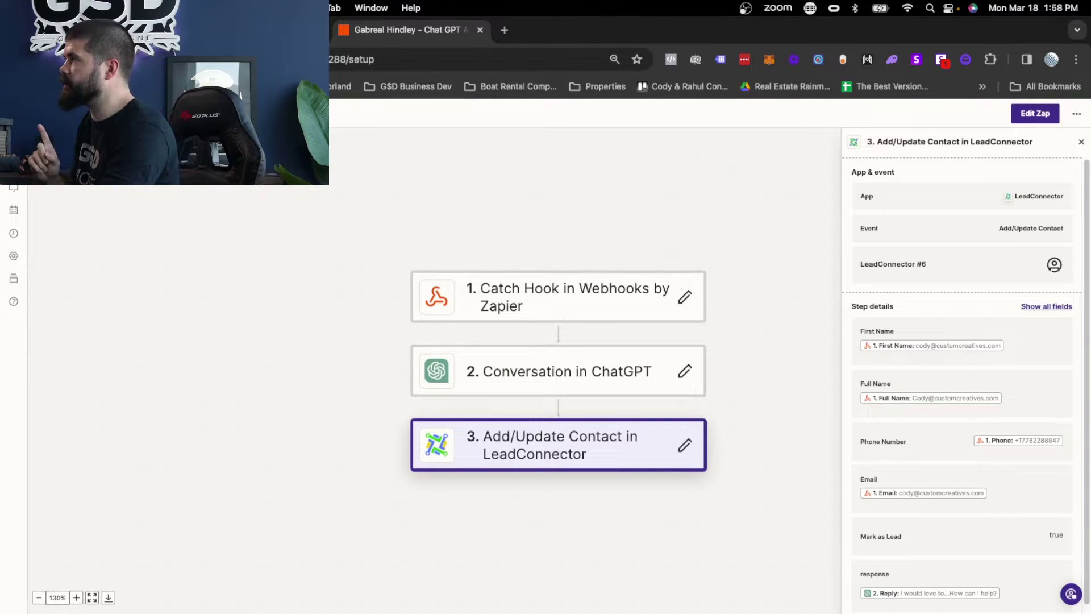
key("ctrl+Tab")
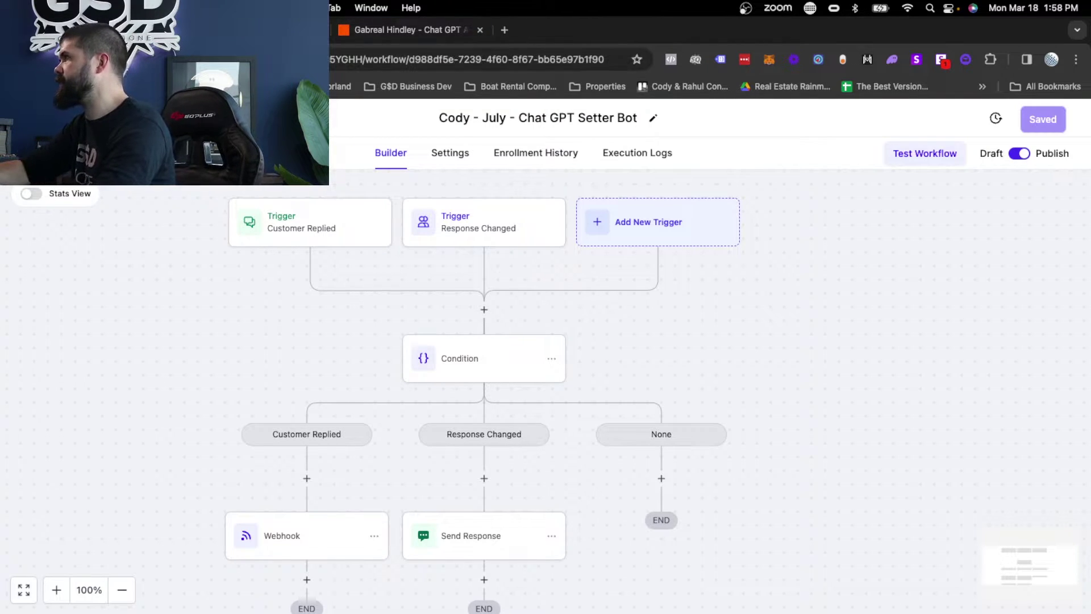
- Leave the workflow for Settings > Custom Fields
key("super+bracketleft")
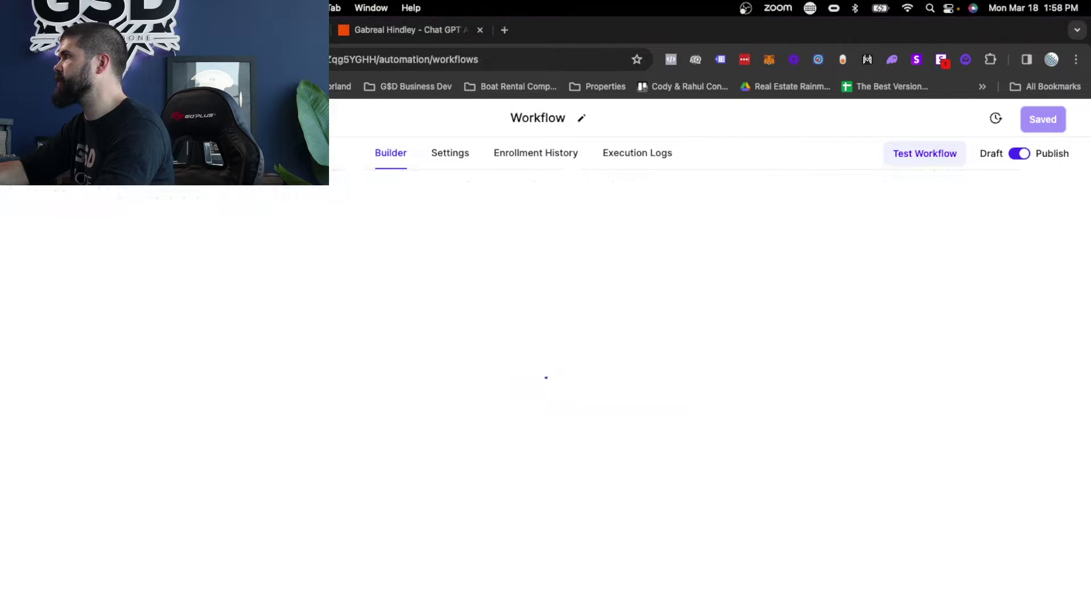
scroll(76, 455, "down", 2)
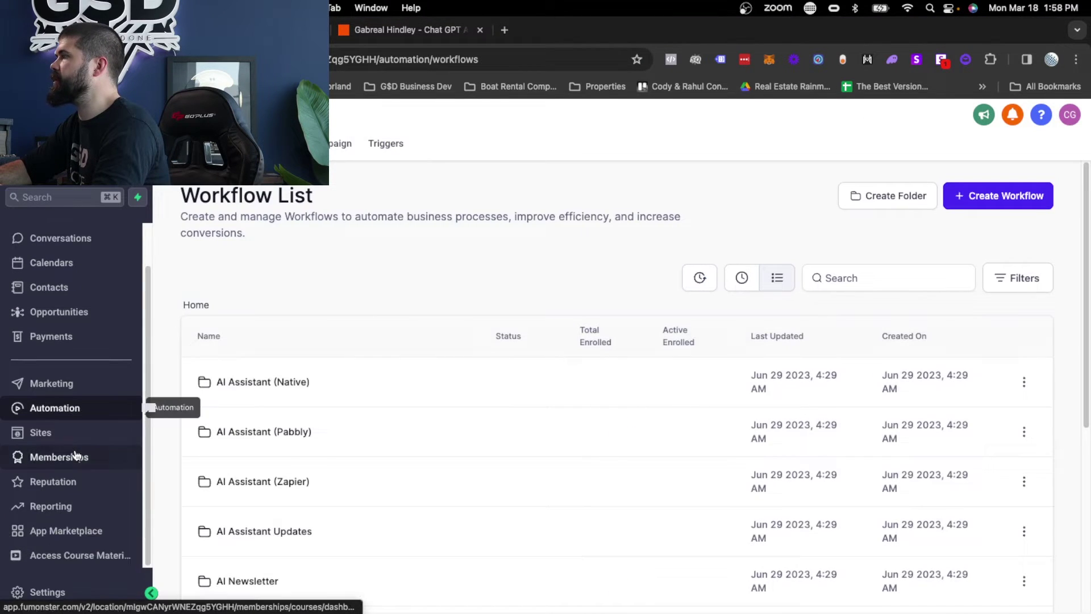
left_click(49, 590)
scroll(52, 568, "down", 3)
left_click(41, 509)
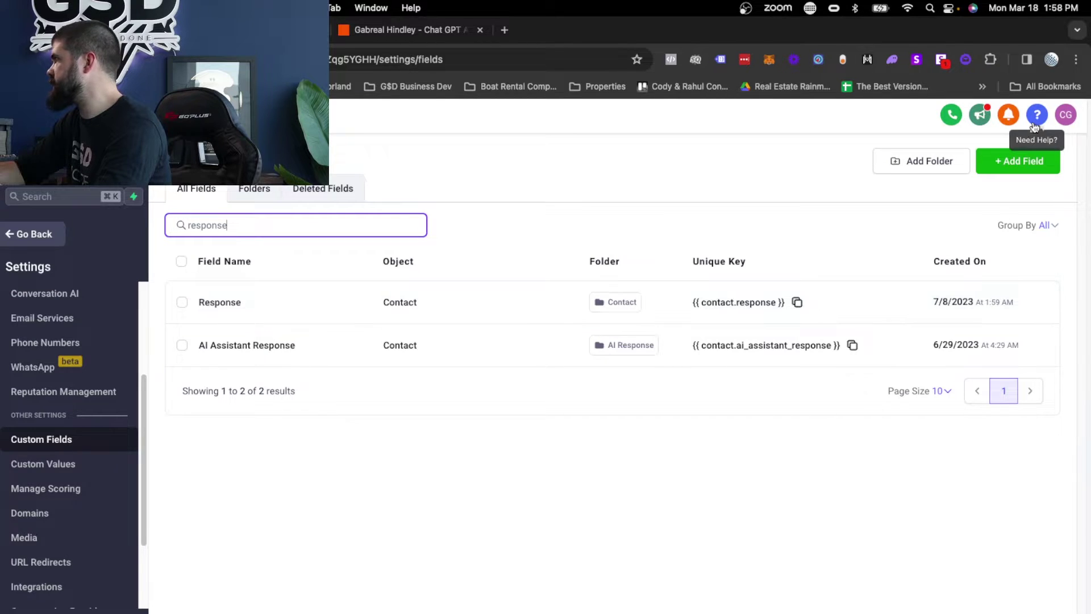
- Set up a new Multi Line custom field named 'response' attached to Contact records
left_click(1015, 164)
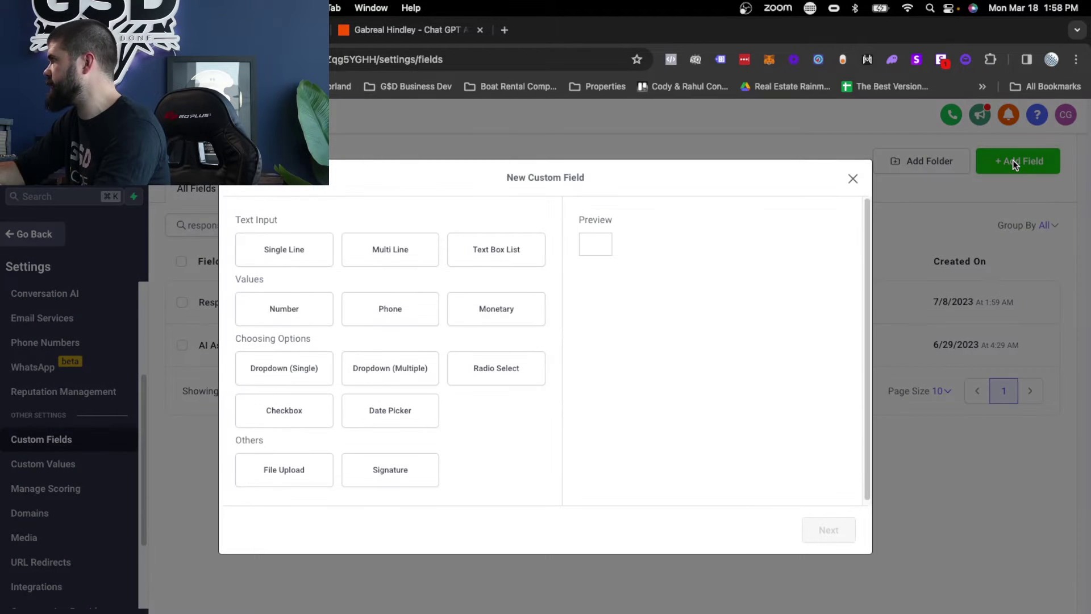
left_click(353, 253)
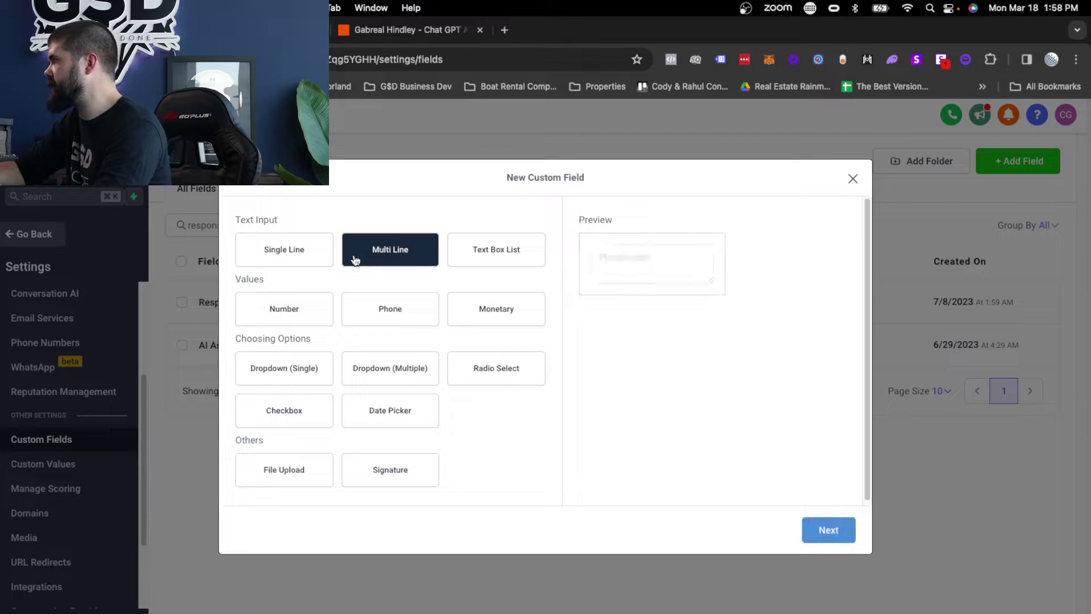
left_click(828, 530)
left_click(324, 328)
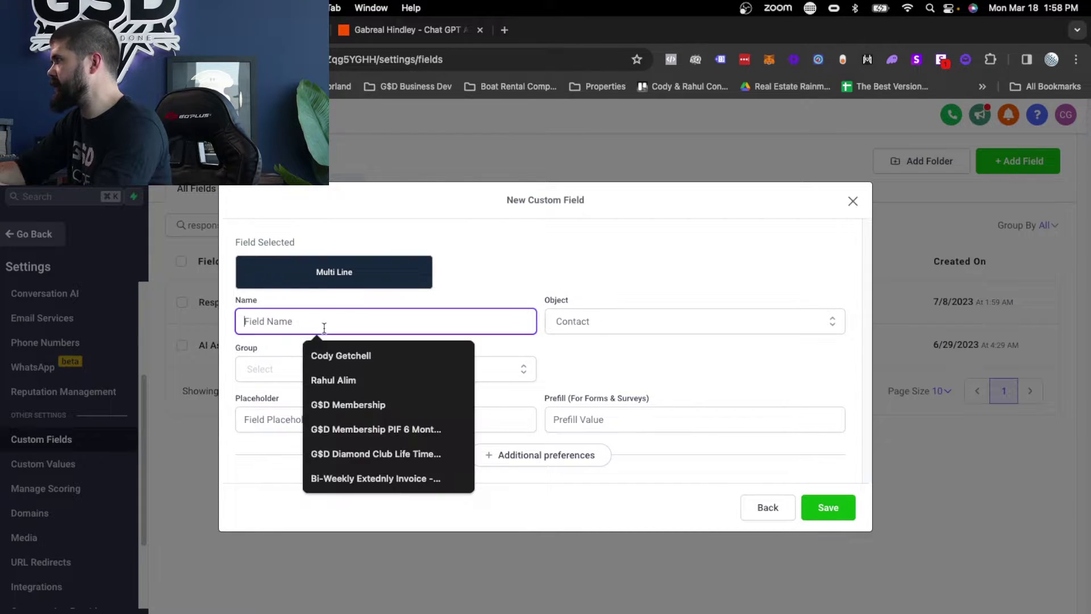
type("response")
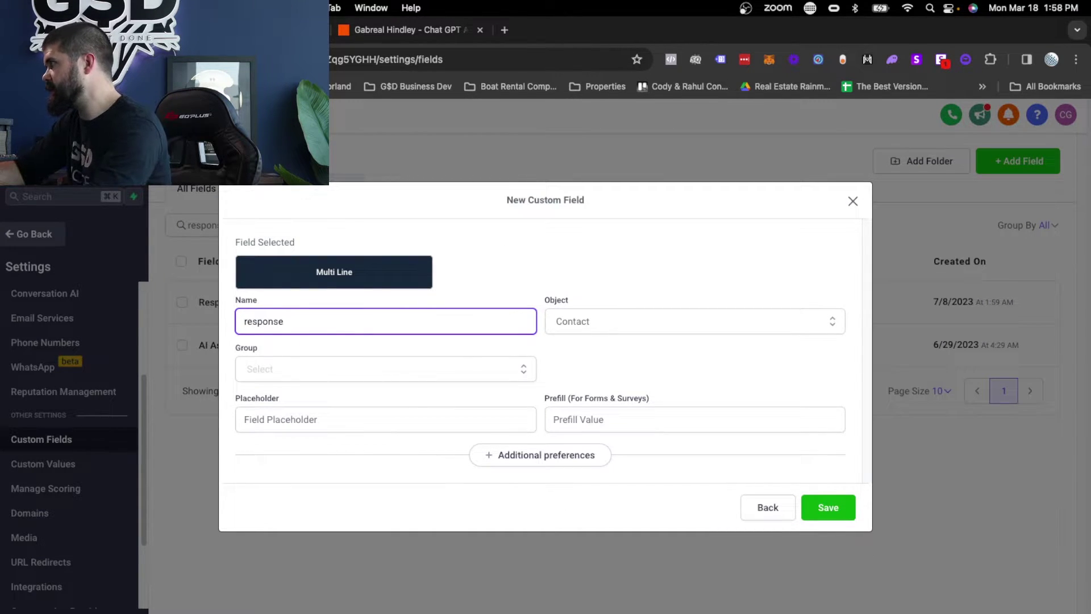
left_click(288, 372)
left_click(317, 421)
left_click(579, 321)
left_click(580, 348)
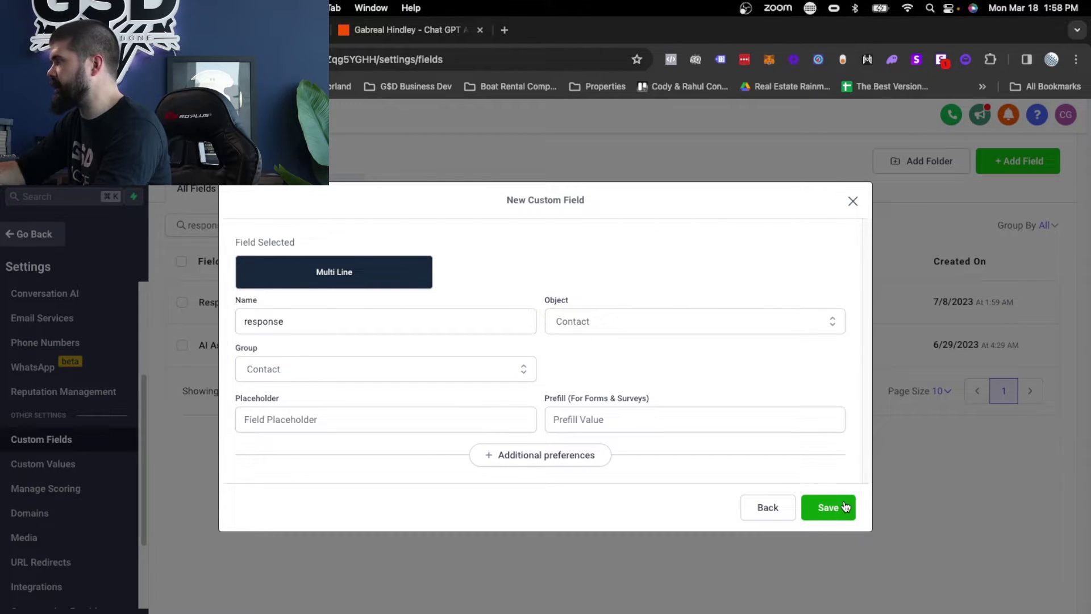
right_click(13, 59)
- Reopen the Chat GPT Setter Bot workflow from the workflow list
left_click(34, 250)
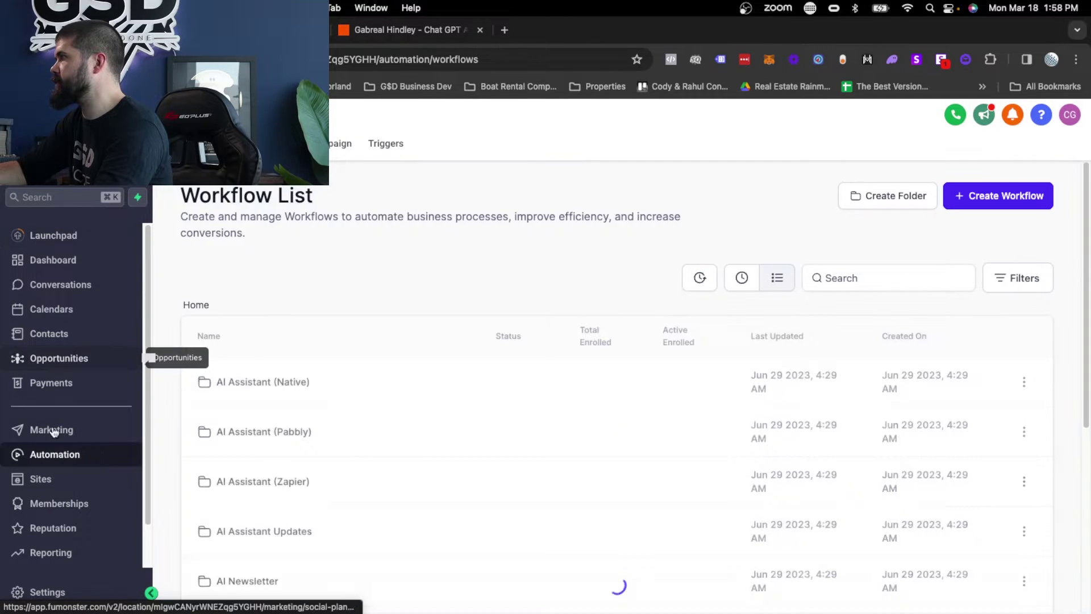
scroll(609, 475, "down", 5)
left_click(255, 426)
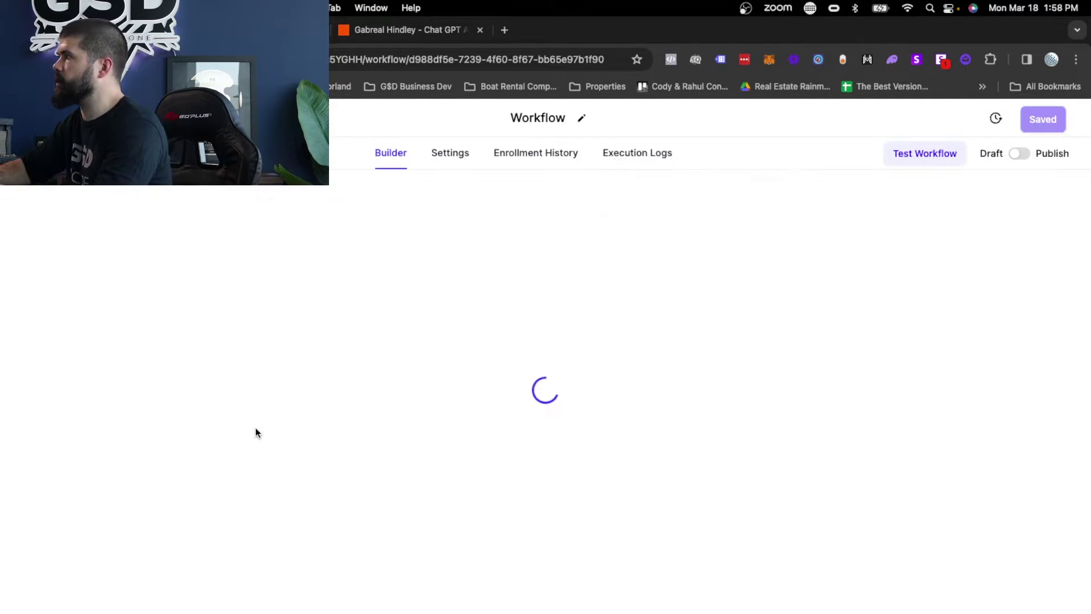
- Check the 'response' field in Zapier's LeadConnector step, then return to the setter-bot workflow
left_click(359, 32)
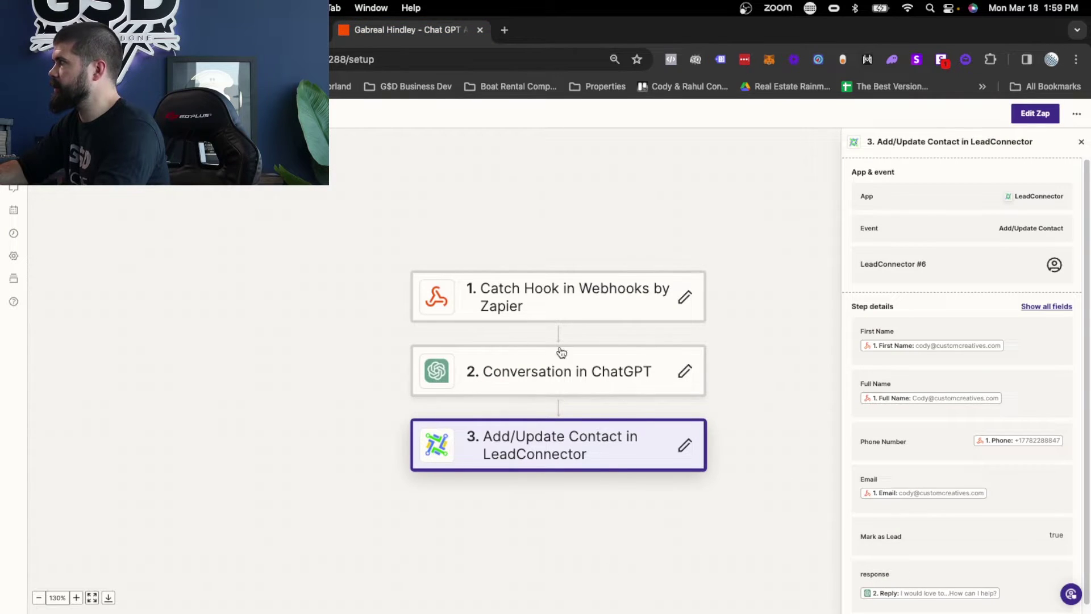
scroll(1017, 405, "down", 1)
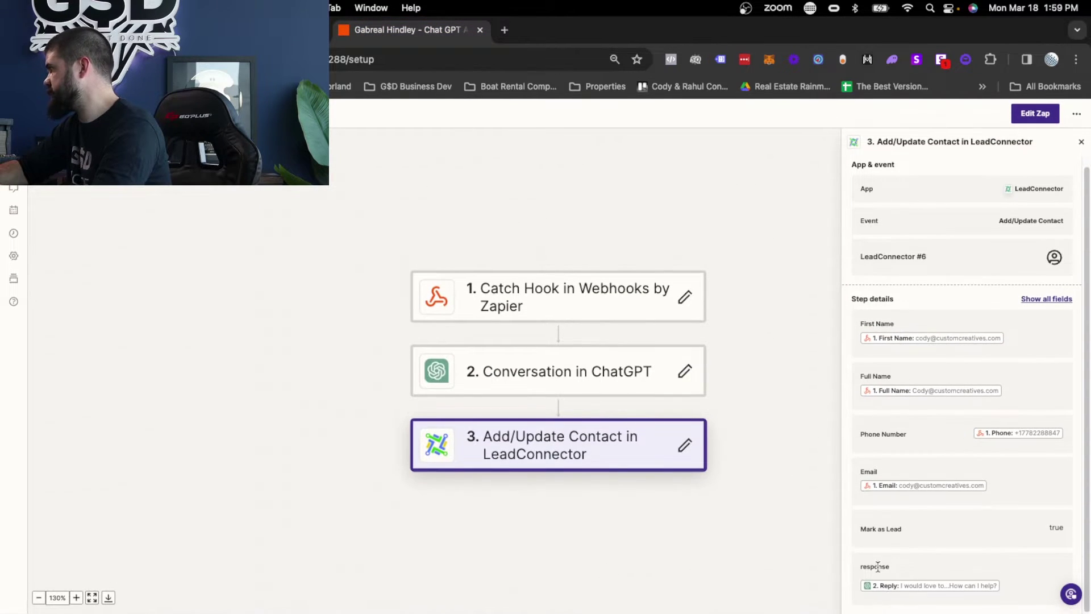
double_click(867, 567)
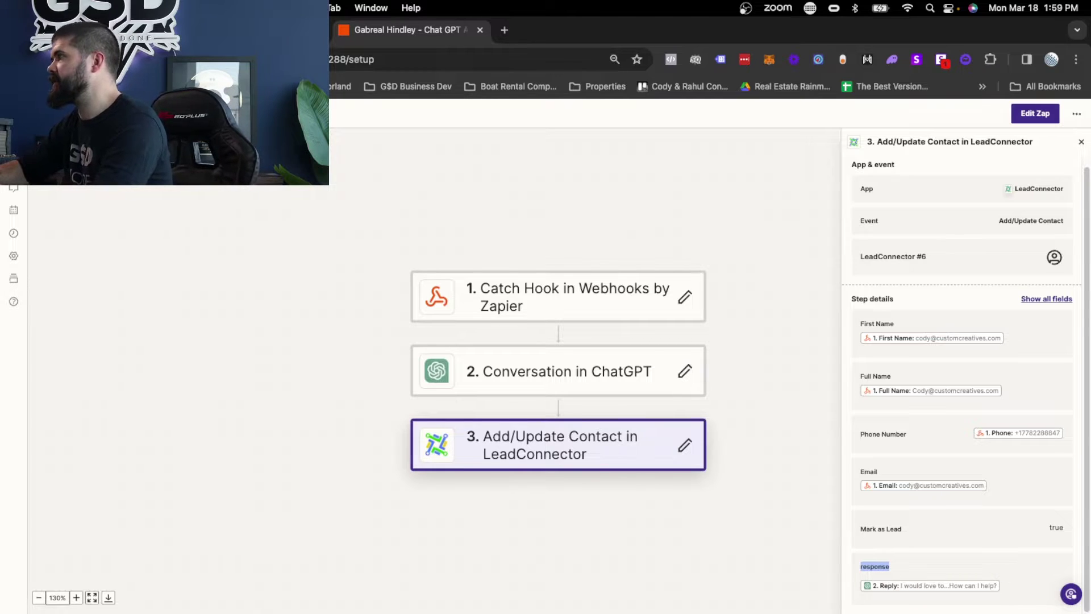
key("ctrl+shift+Tab")
scroll(369, 373, "up", 3)
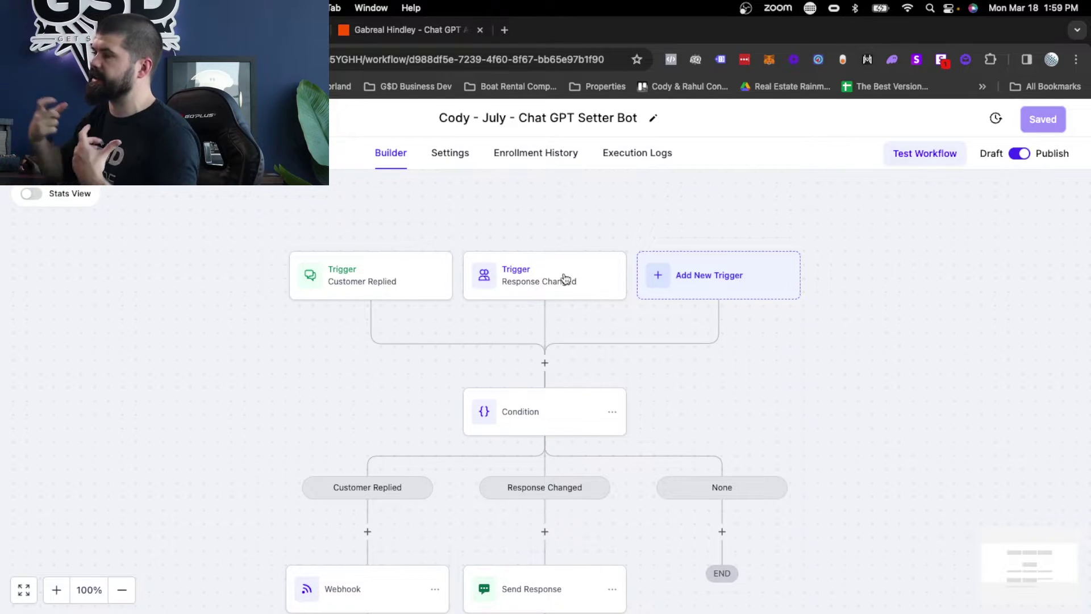
left_click(357, 282)
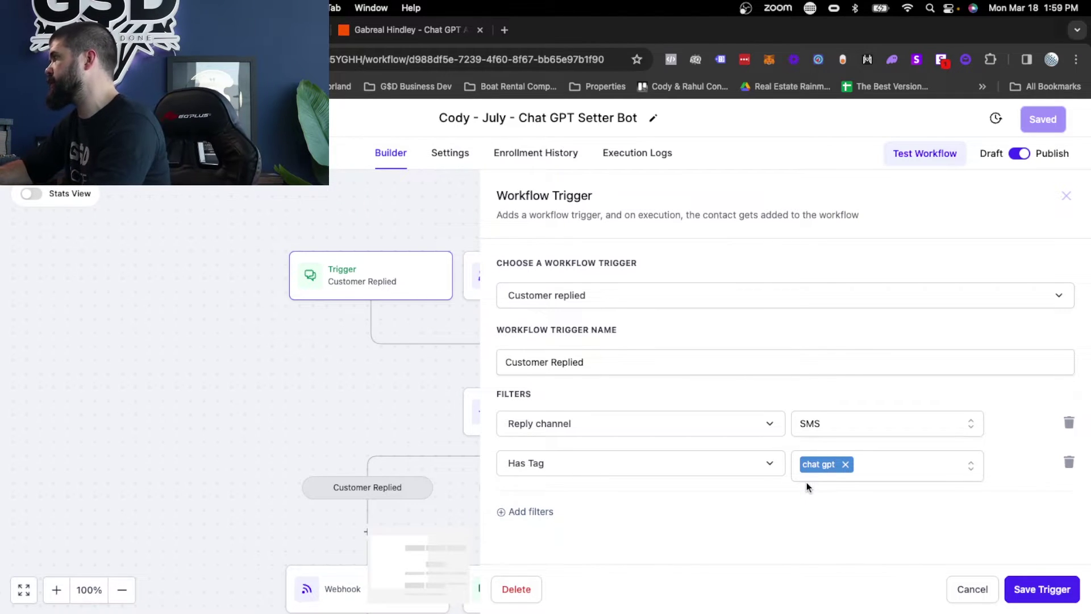
left_click(969, 589)
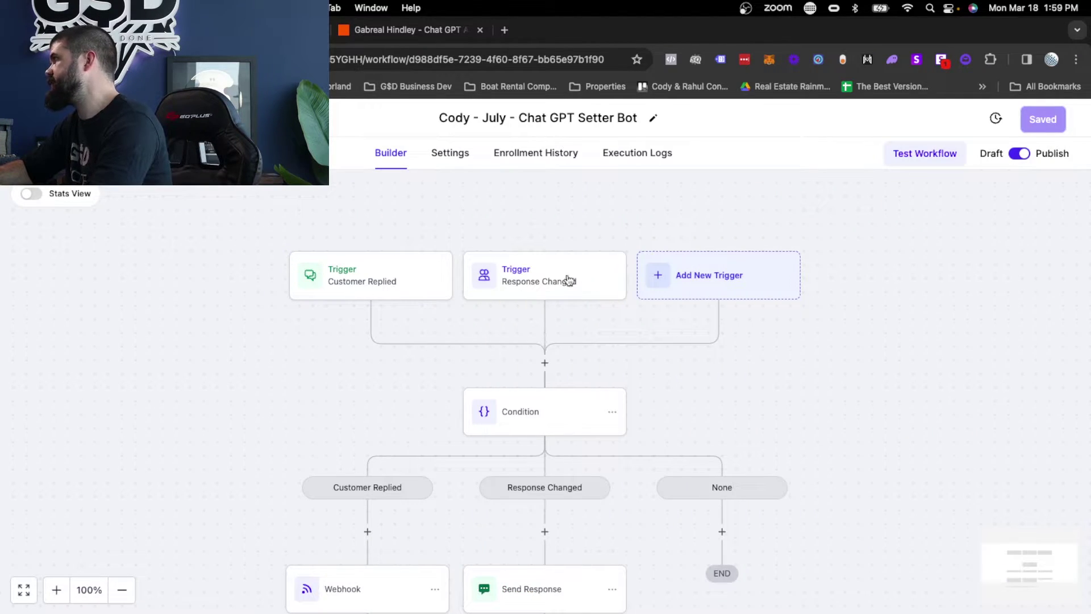
left_click(550, 280)
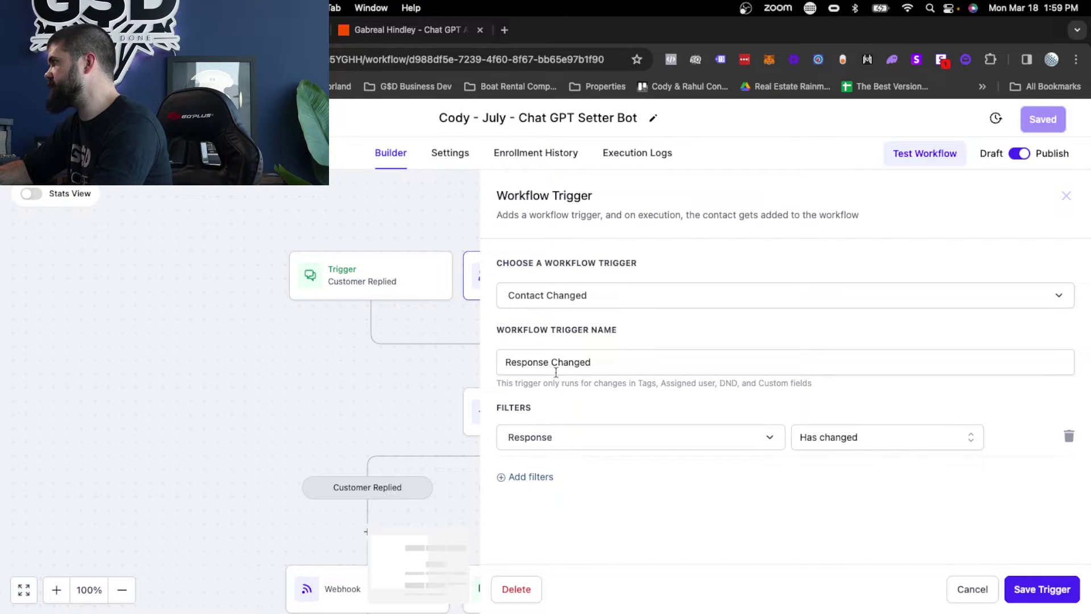
left_click(590, 449)
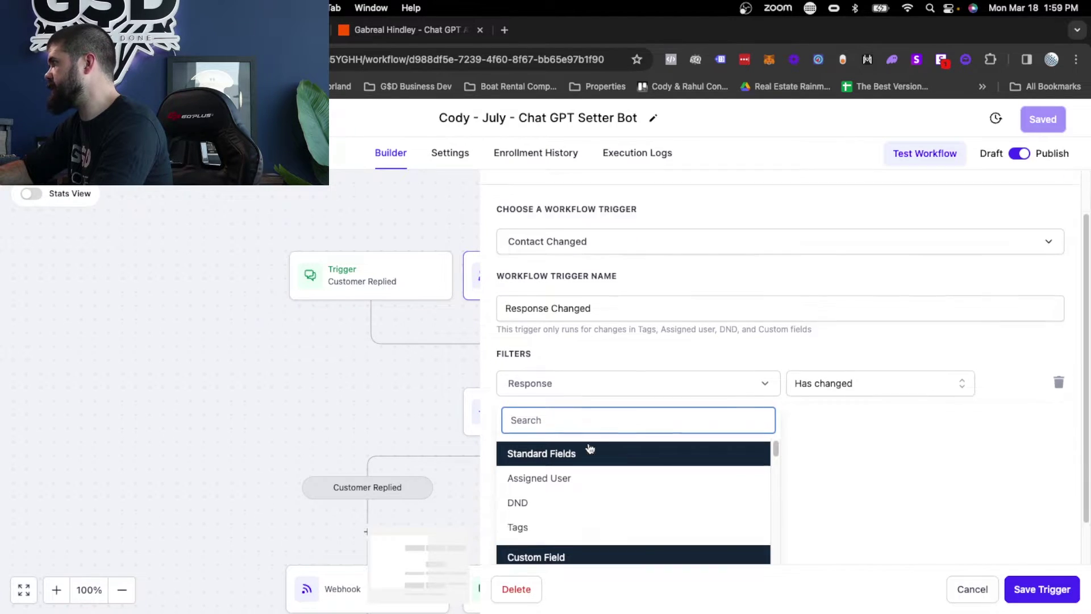
scroll(564, 402, "down", 2)
scroll(563, 402, "down", 2)
scroll(559, 409, "up", 4)
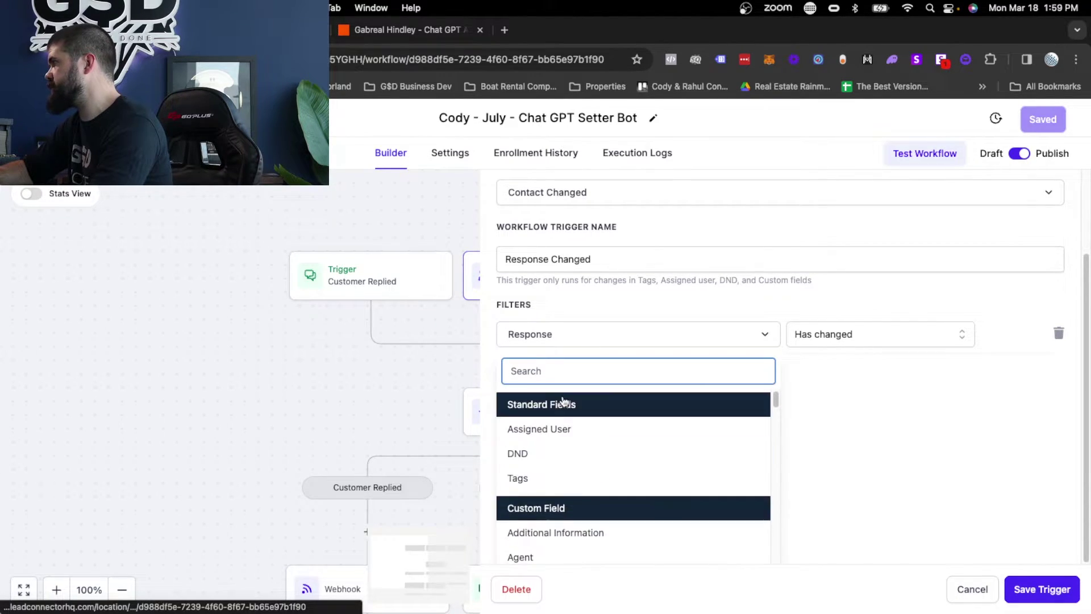
type("conv")
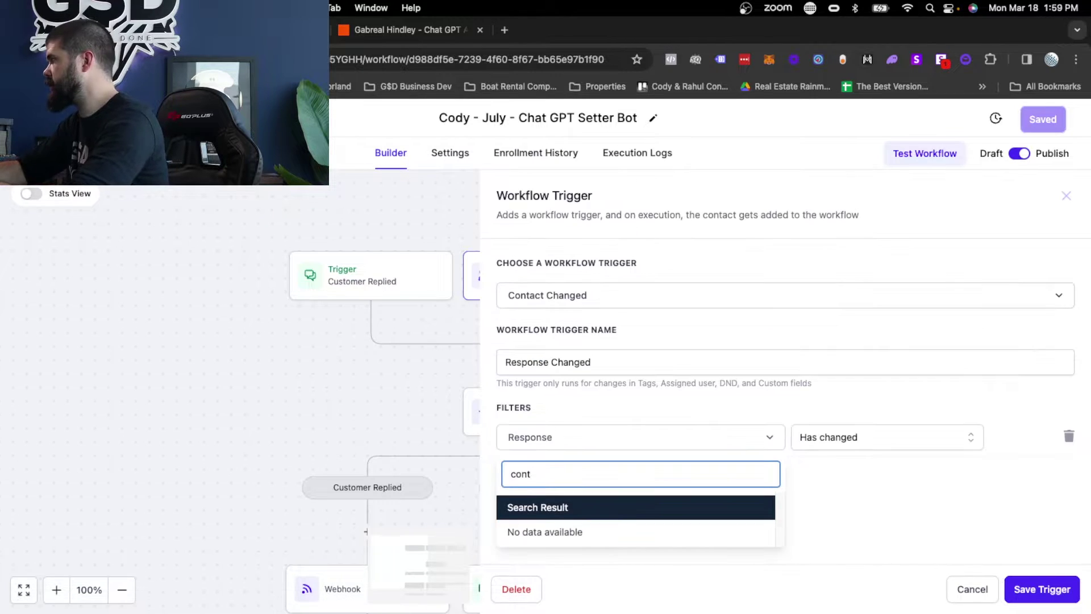
left_click(631, 367)
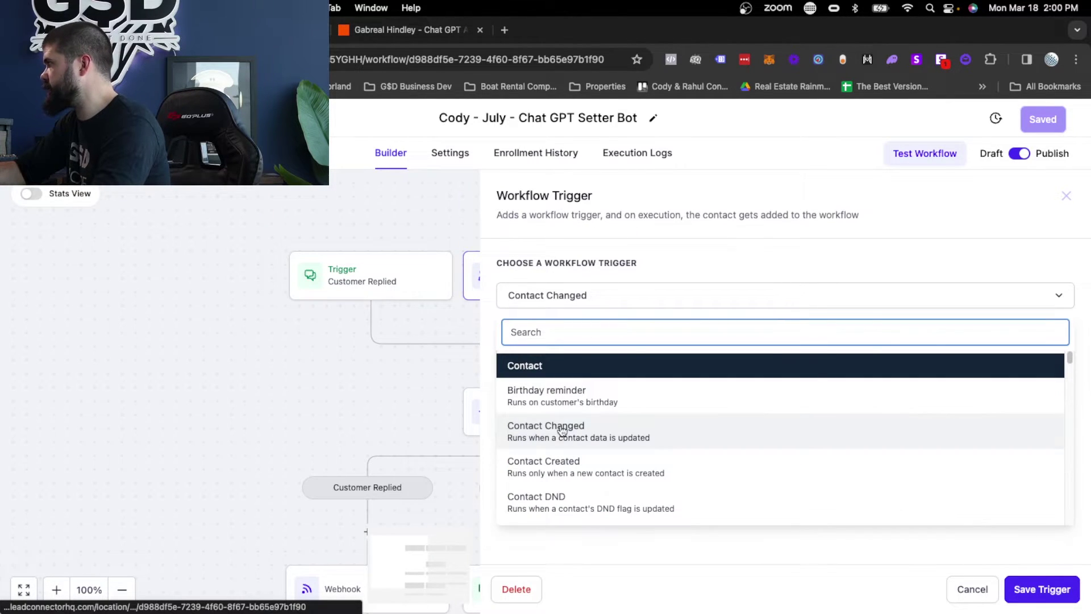
left_click(544, 448)
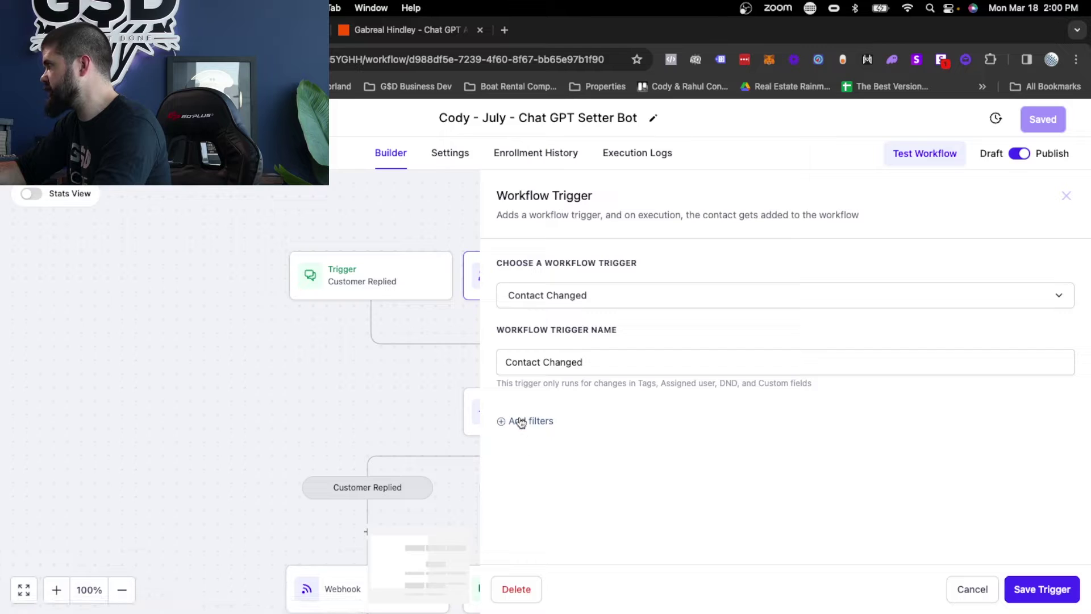
left_click(520, 419)
left_click(528, 442)
type("respon")
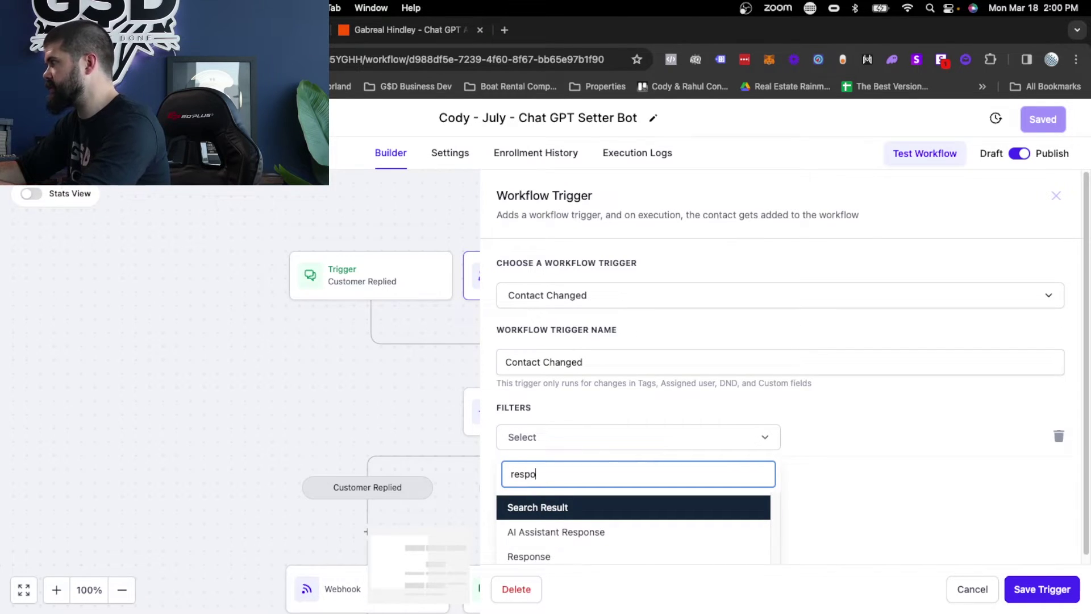
left_click(528, 555)
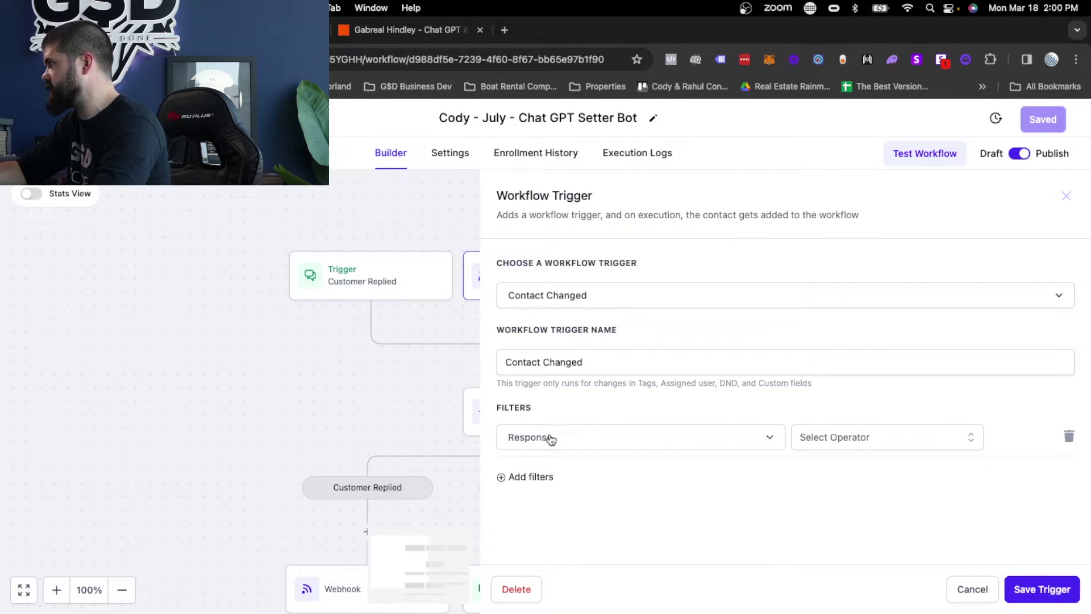
left_click(876, 442)
left_click(819, 469)
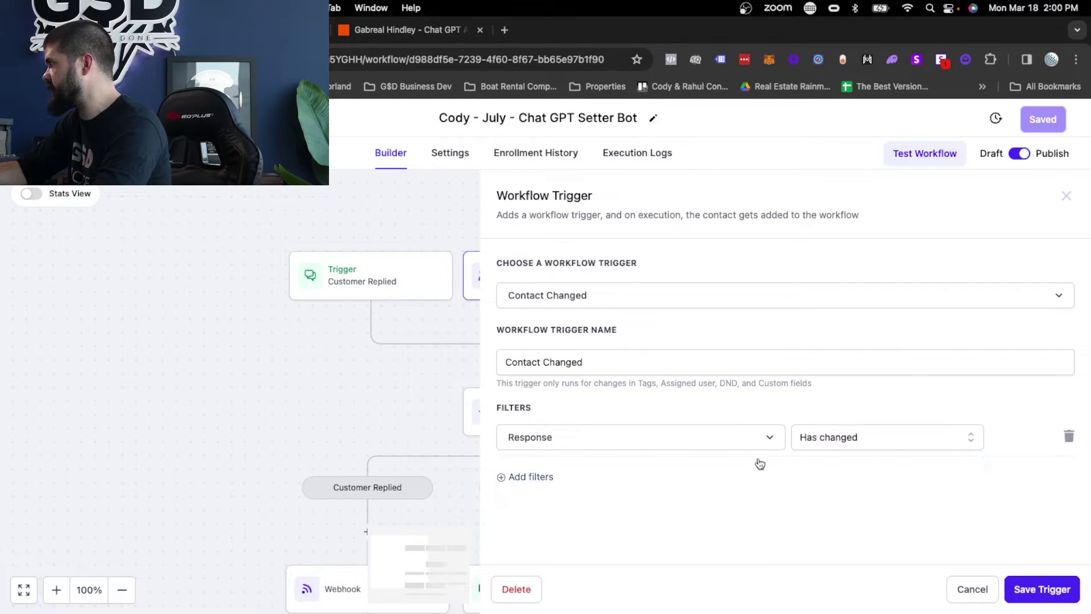
key("Escape")
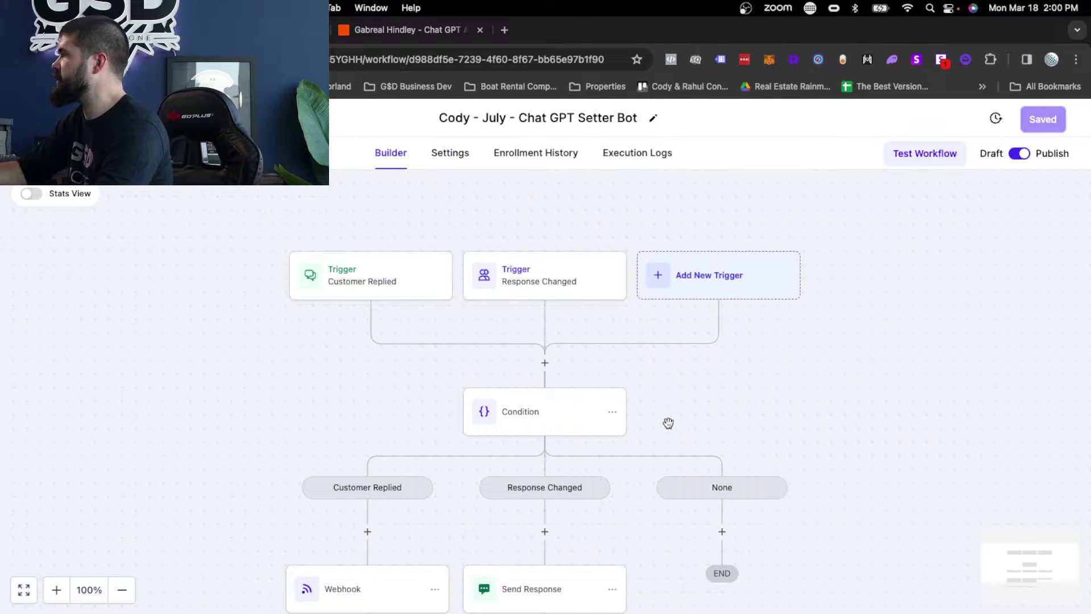
left_click(513, 292)
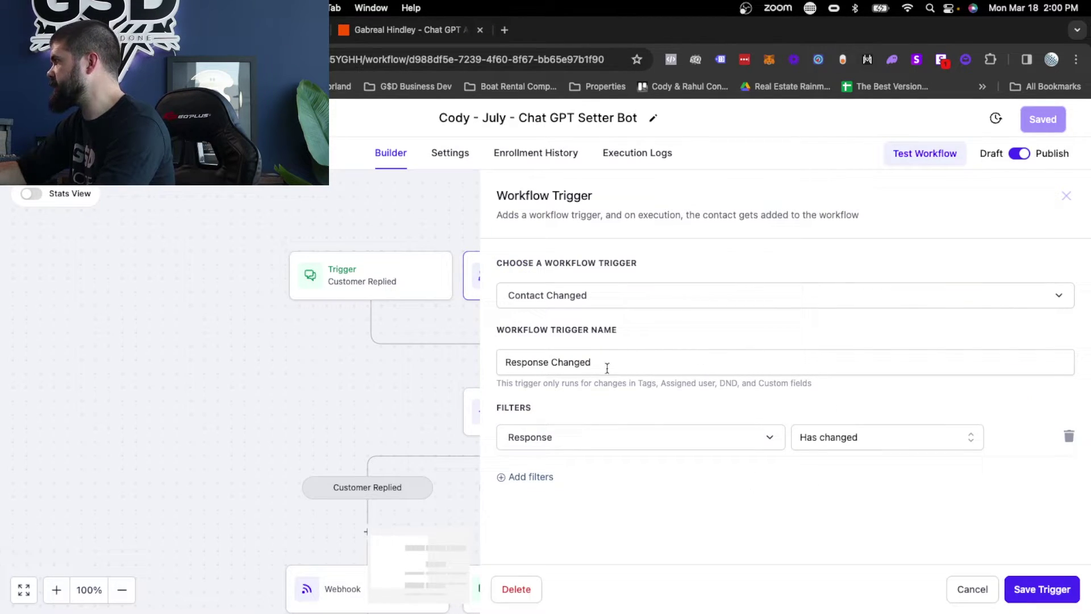
left_click(344, 287)
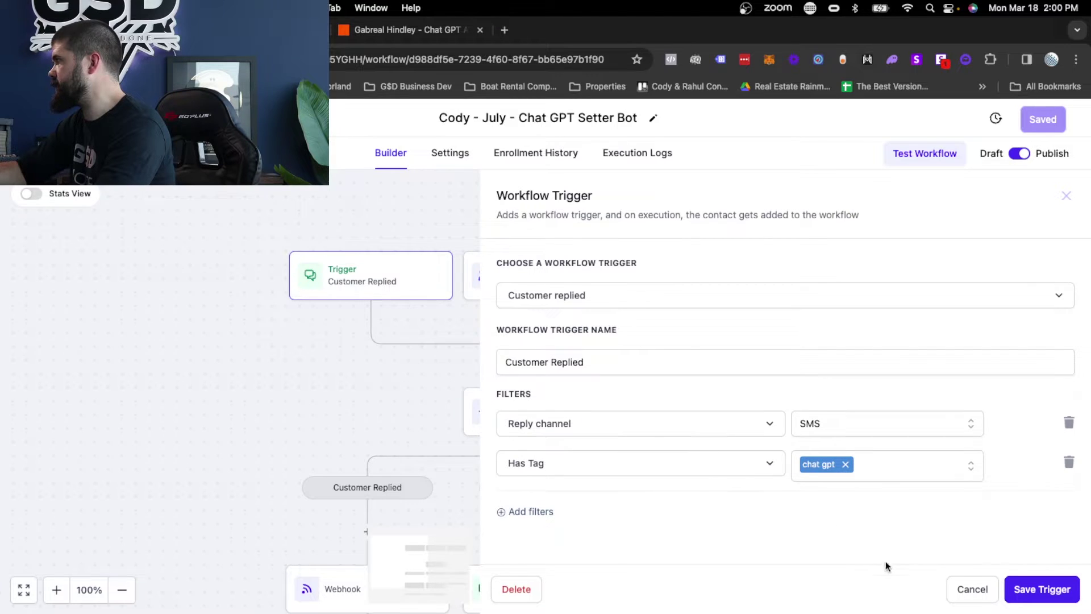
left_click(954, 588)
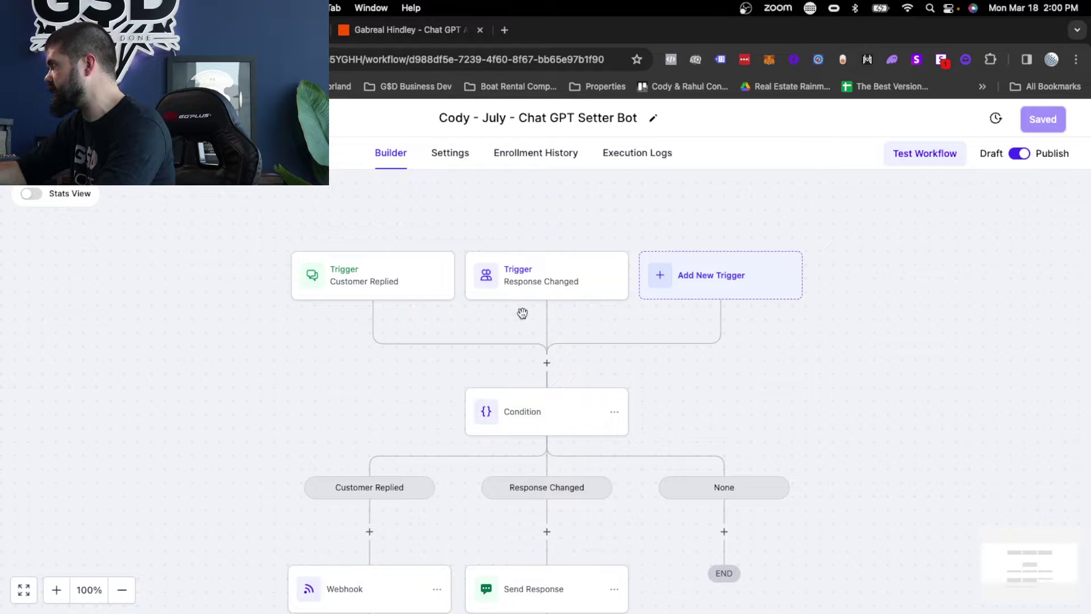
left_click(522, 298)
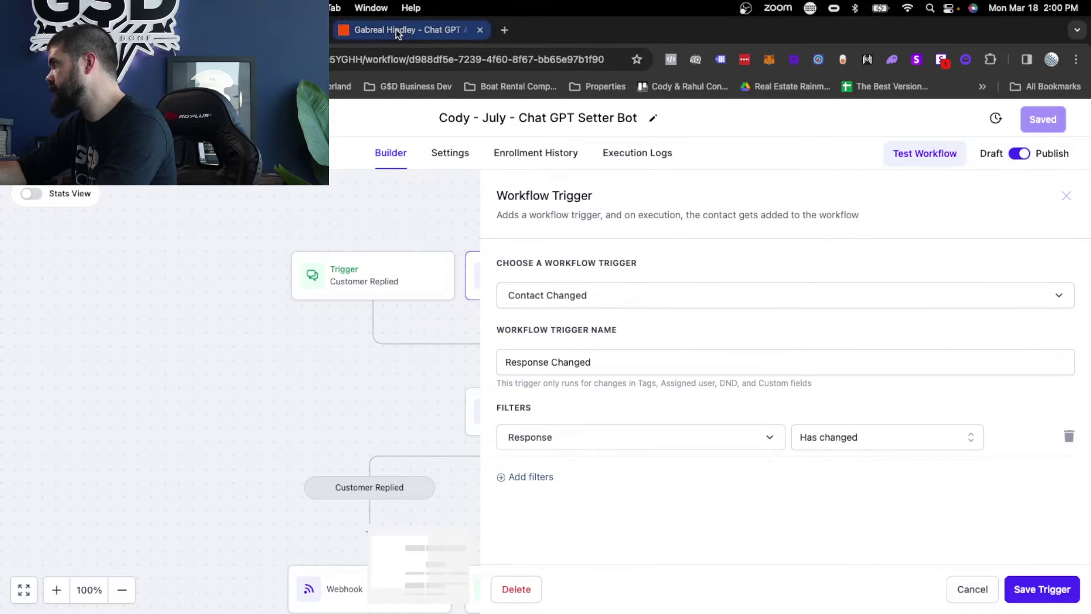
left_click(975, 591)
scroll(623, 427, "down", 2)
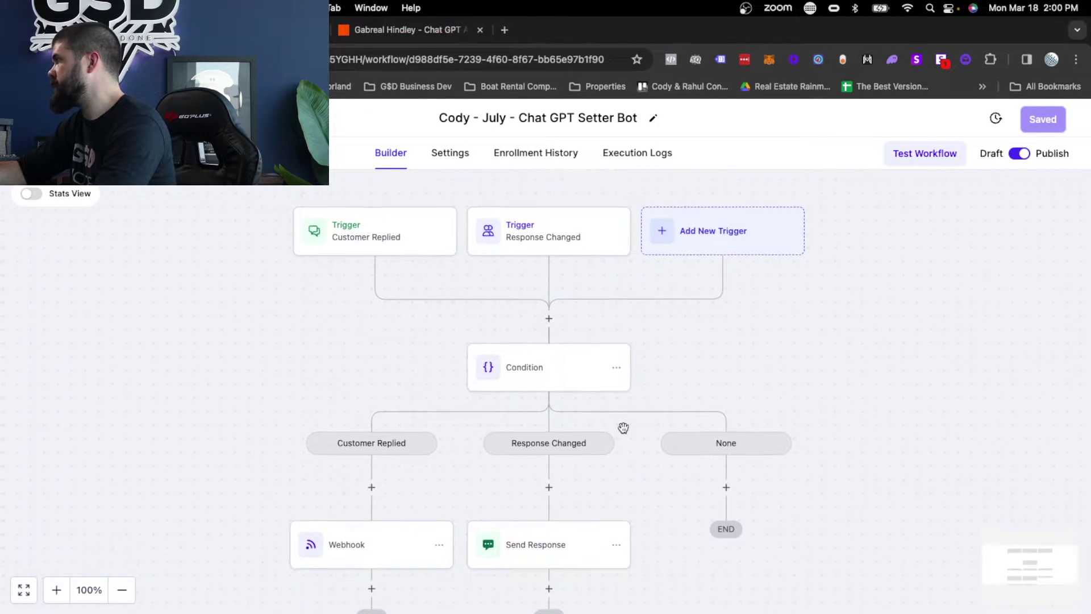
left_click(529, 372)
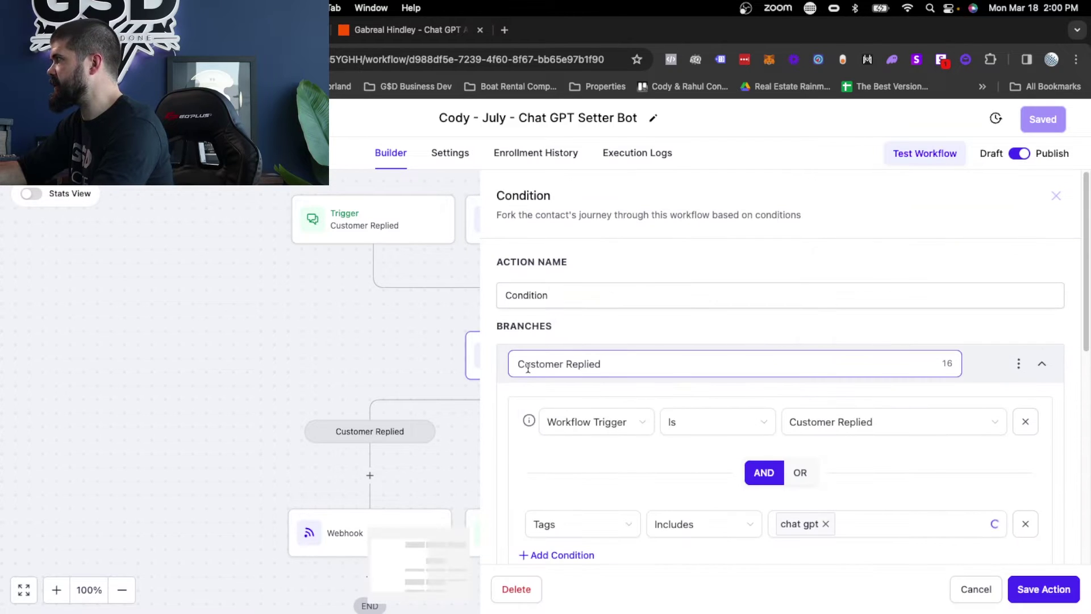
scroll(820, 248, "down", 4)
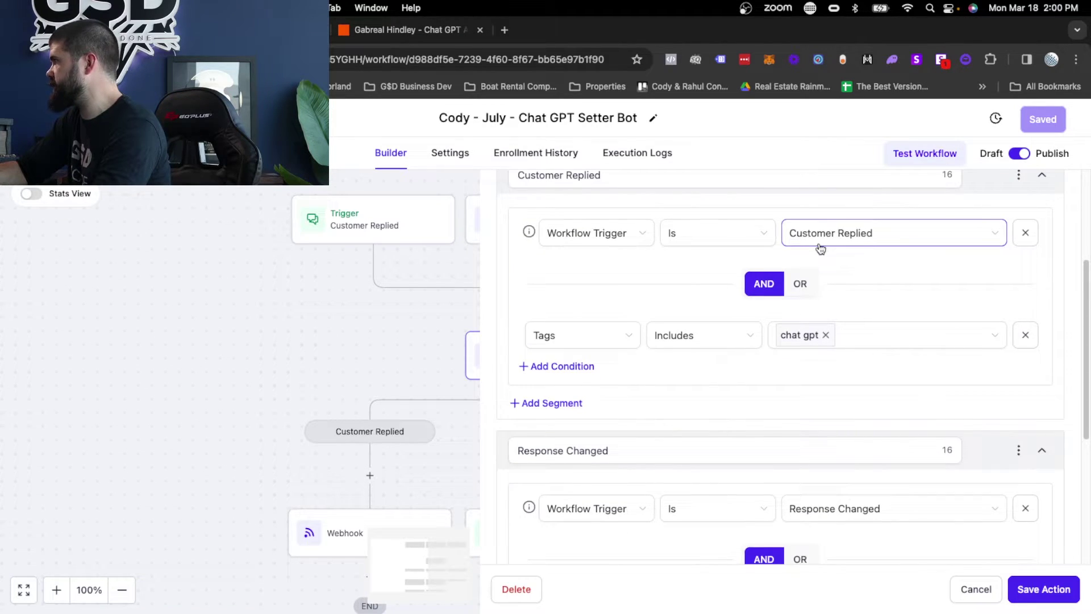
scroll(675, 504, "down", 2)
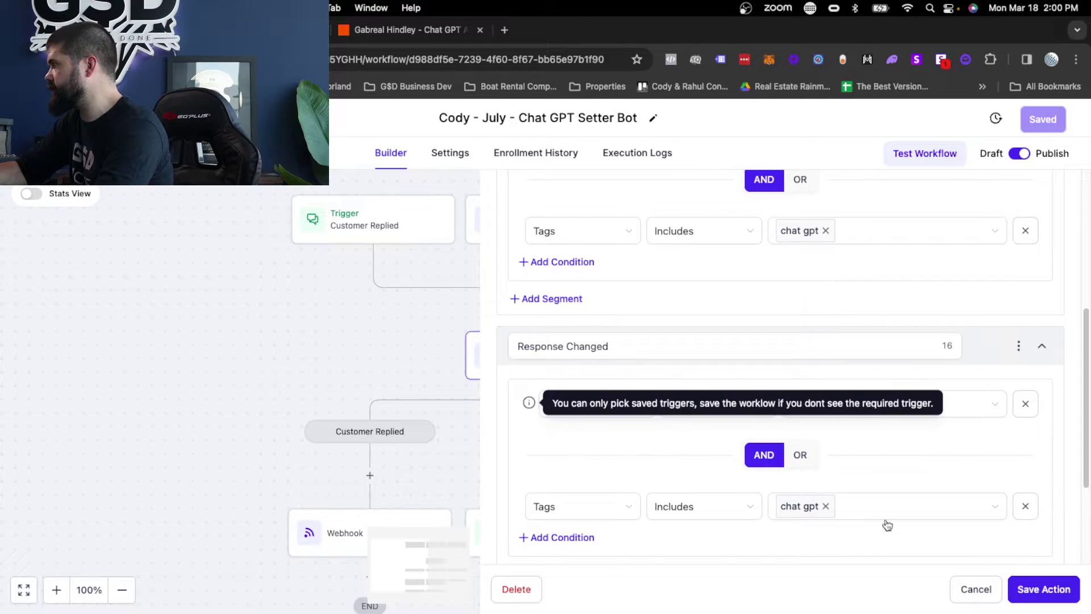
left_click(966, 596)
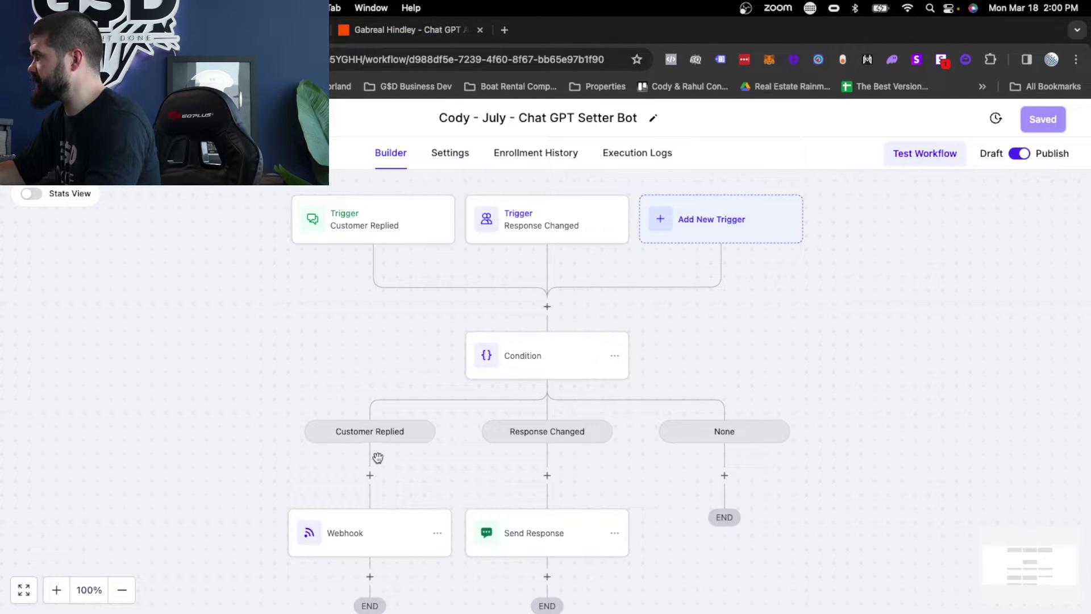
left_click(416, 59)
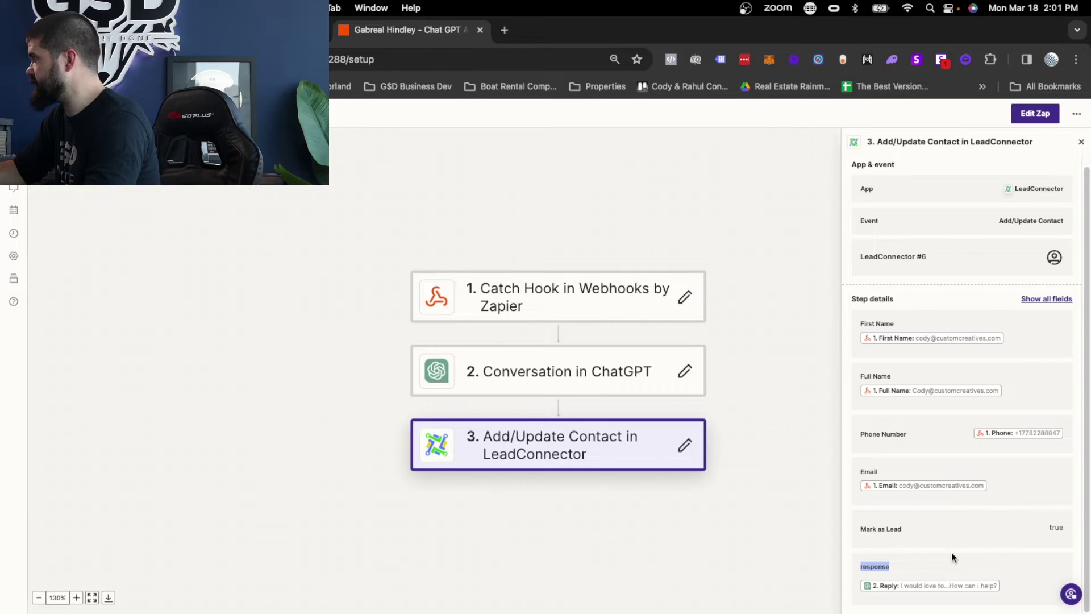
left_click(950, 550)
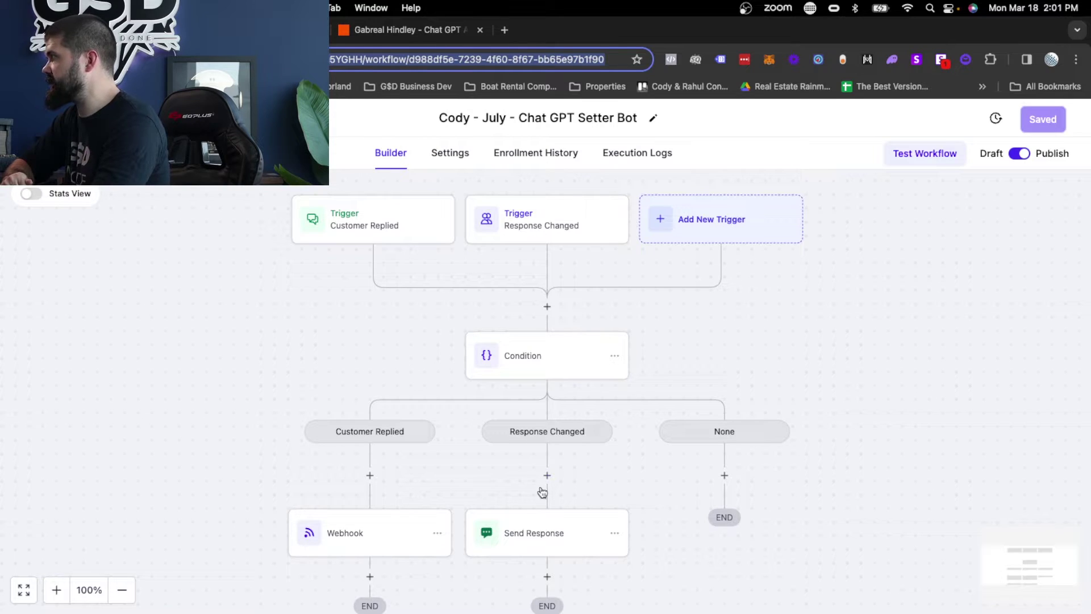
- Review the Send Response message {{contact.response}} against the Custom Values and Custom Fields lists
left_click(538, 537)
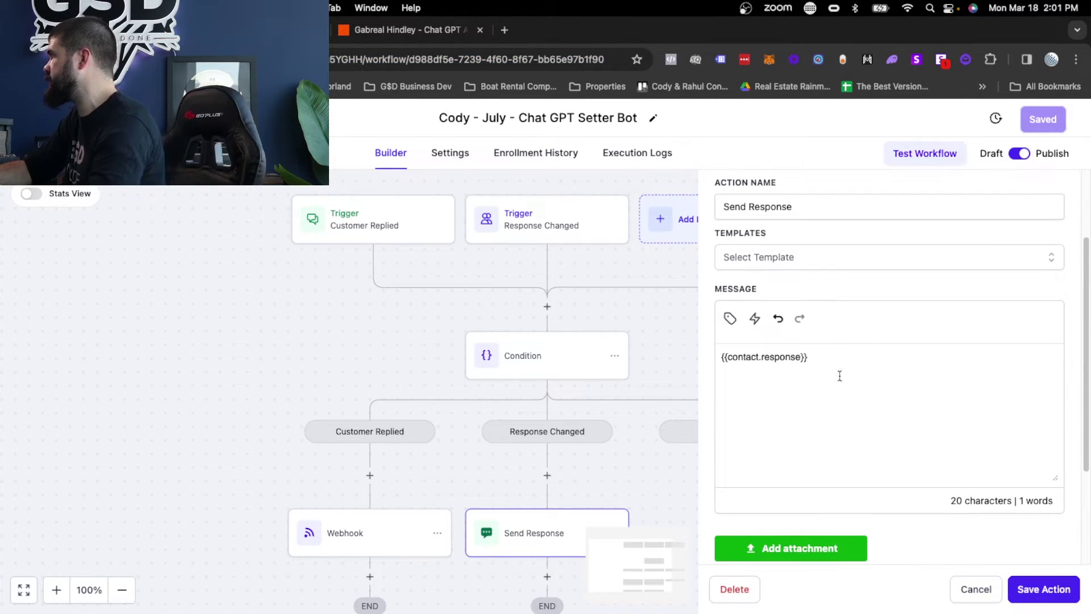
triple_click(733, 364)
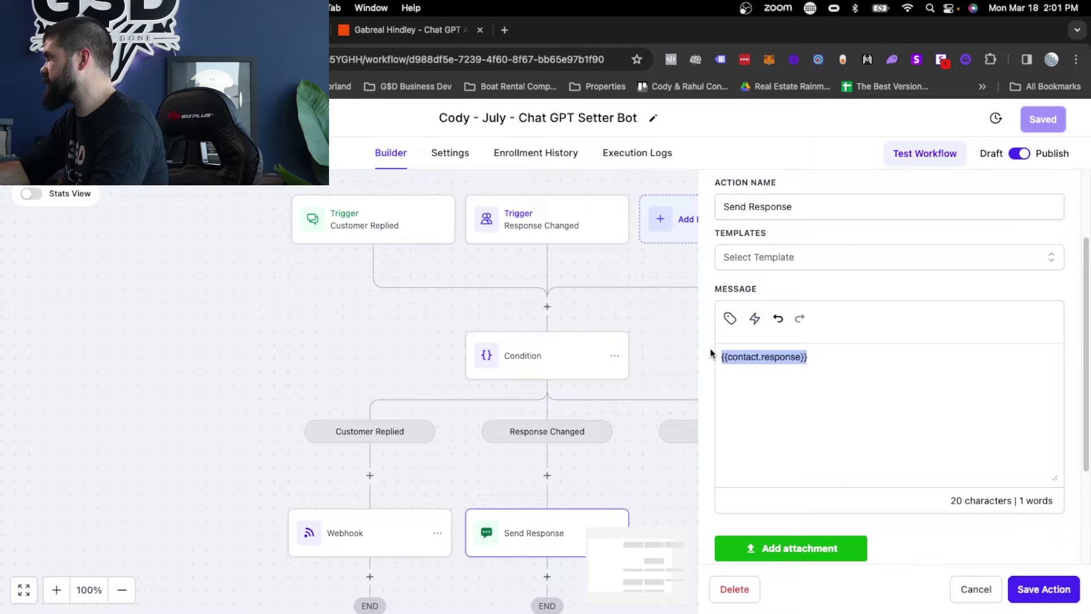
left_click(729, 319)
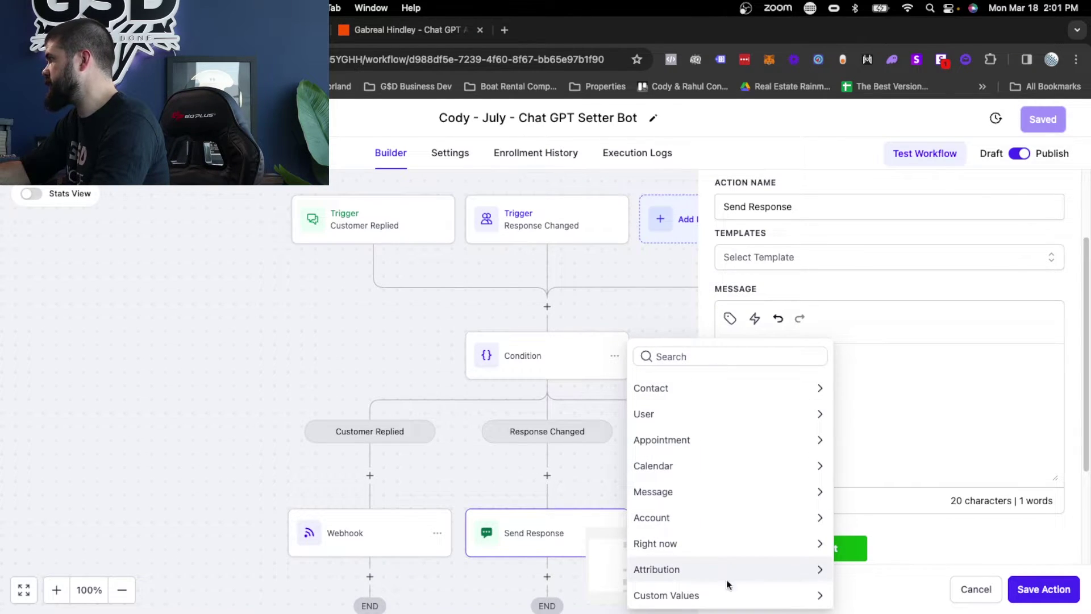
left_click(718, 596)
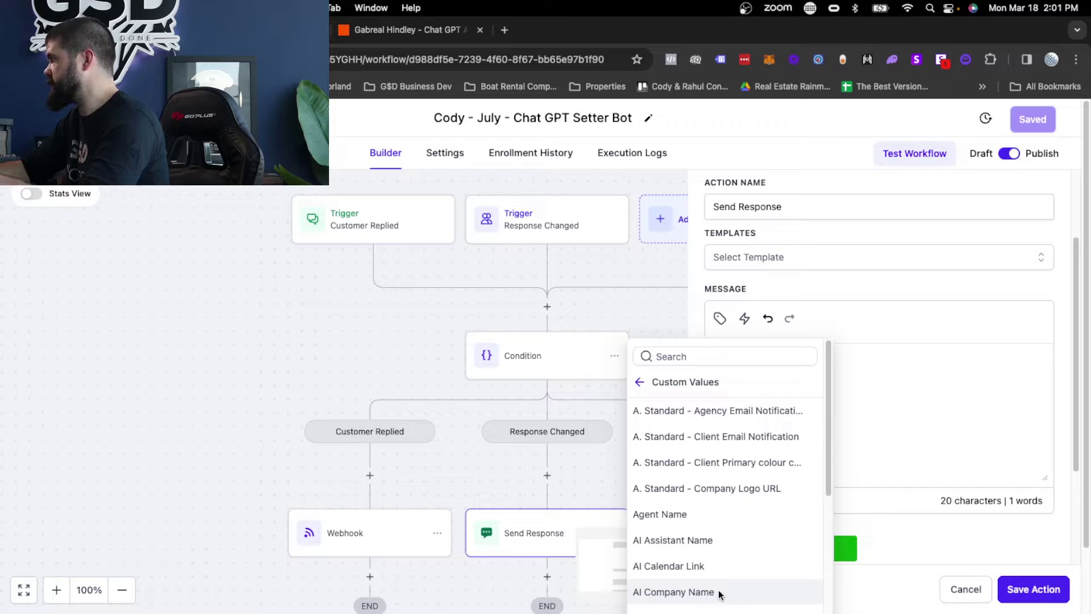
scroll(718, 570, "down", 10)
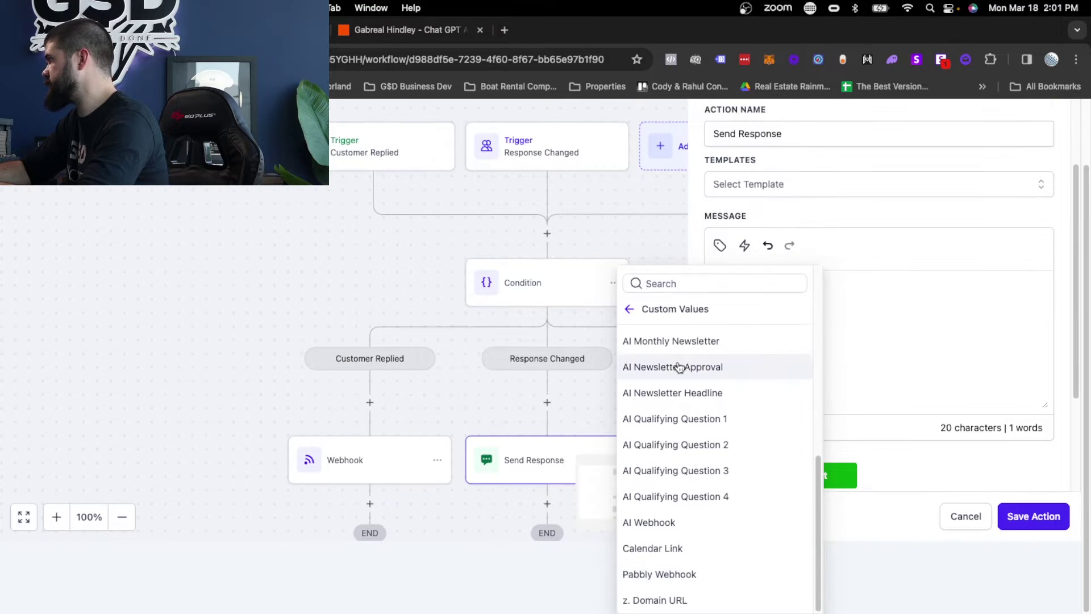
left_click(629, 309)
left_click(625, 597)
scroll(716, 431, "down", 3)
scroll(710, 408, "down", 10)
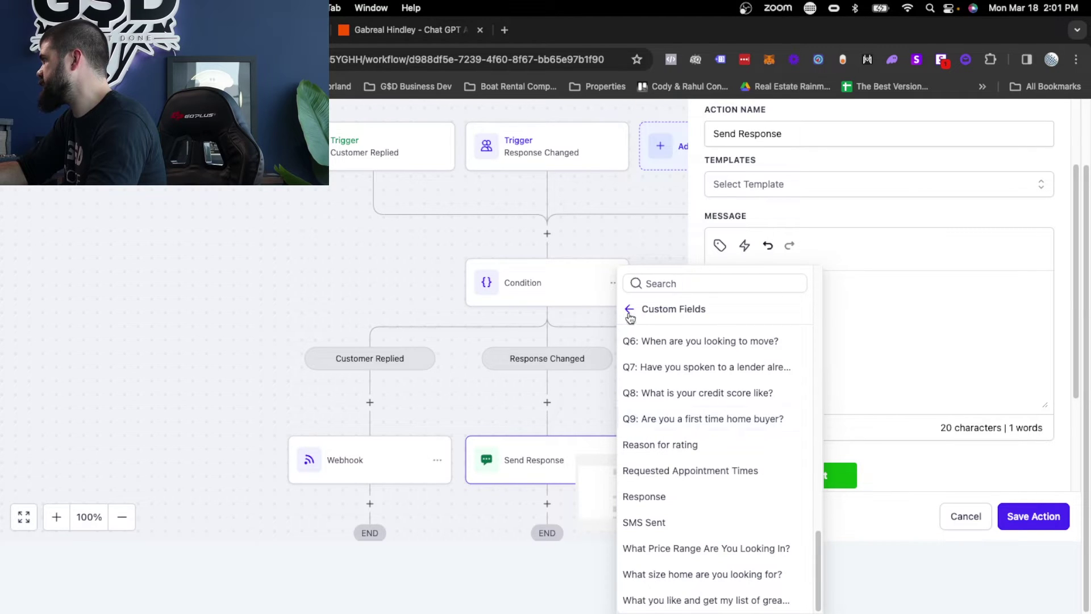
left_click(906, 333)
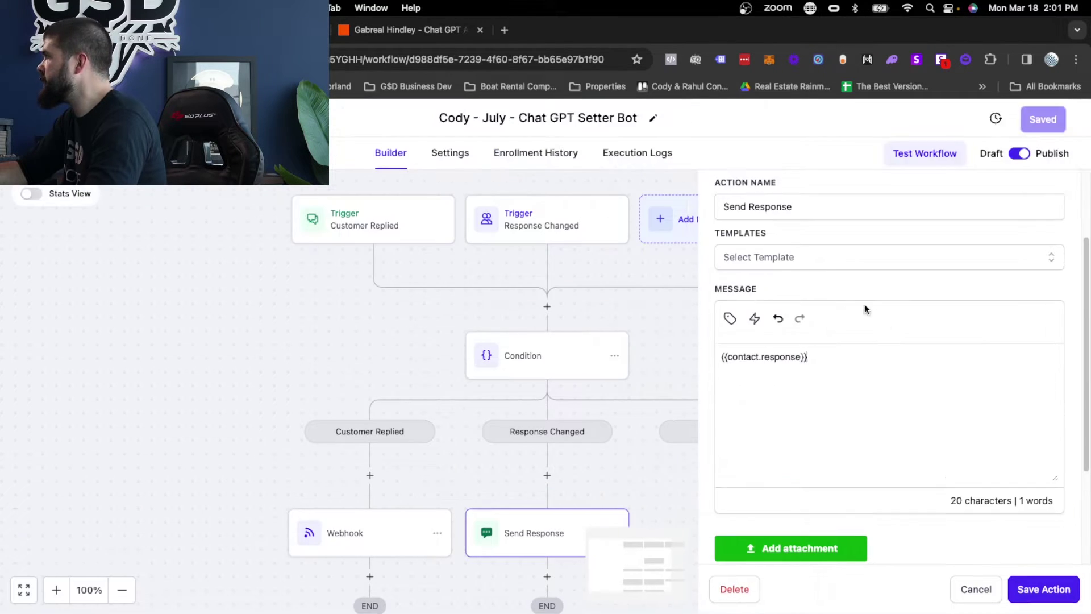
- Compare with the Zapier zap, reconfirm the {{contact.response}} text, and close Send Response
left_click(367, 32)
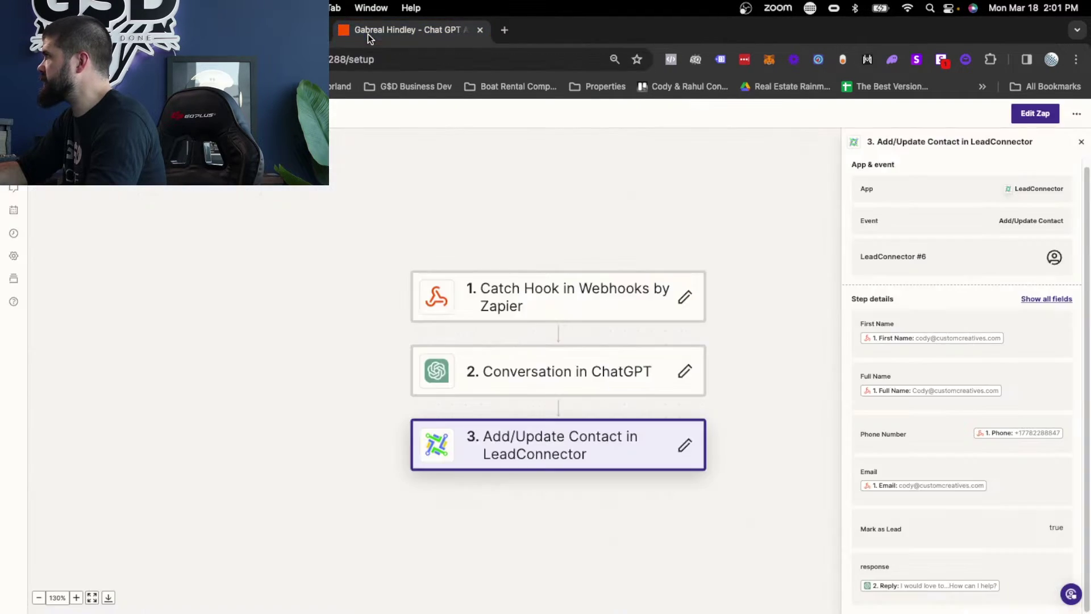
key("ctrl+shift+Tab")
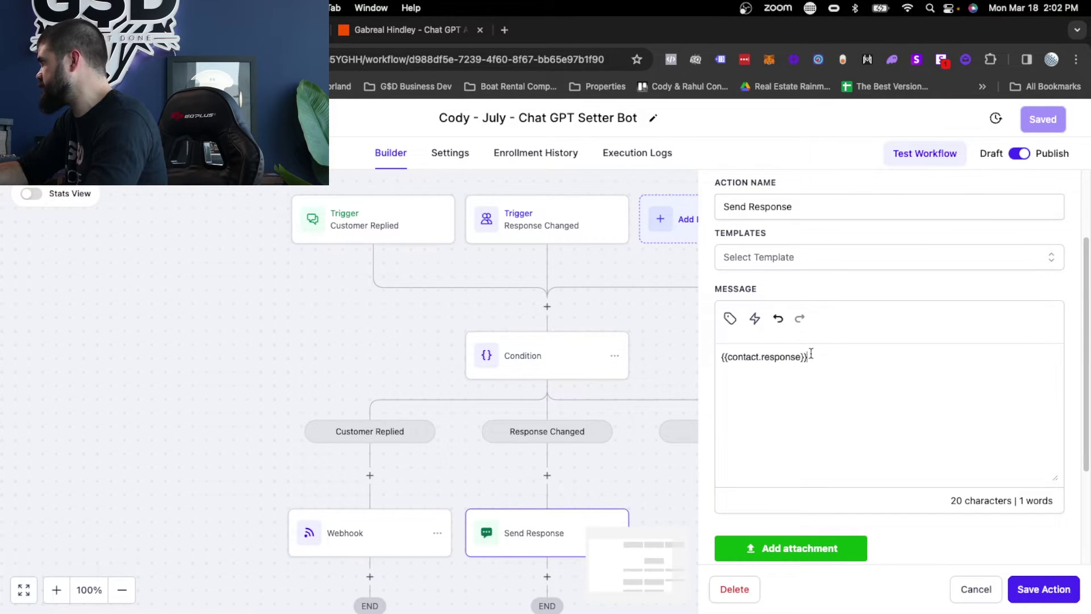
left_click_drag(811, 353, 696, 359)
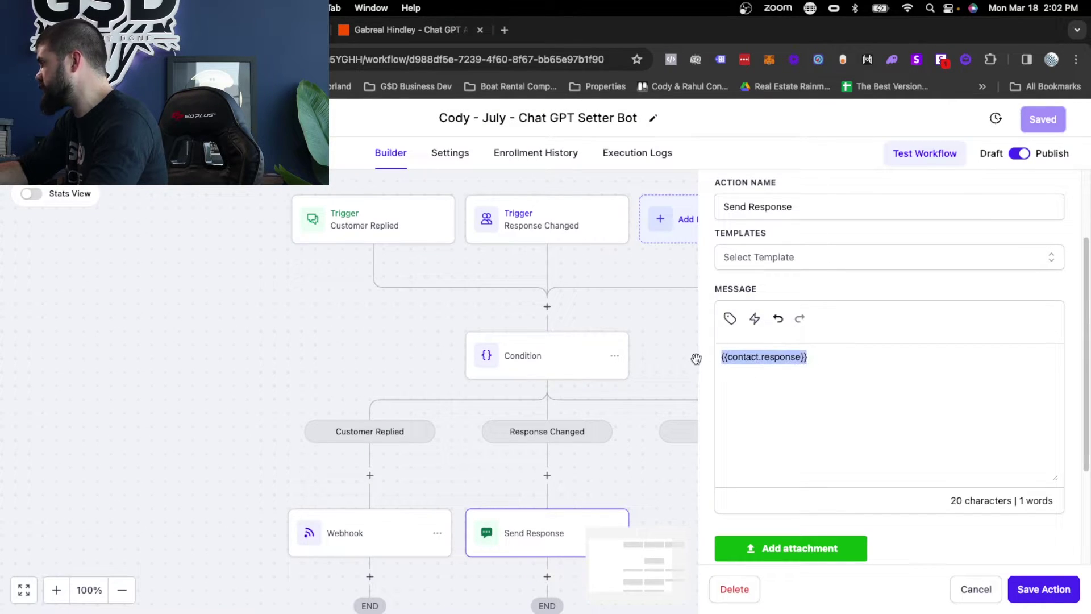
left_click(346, 310)
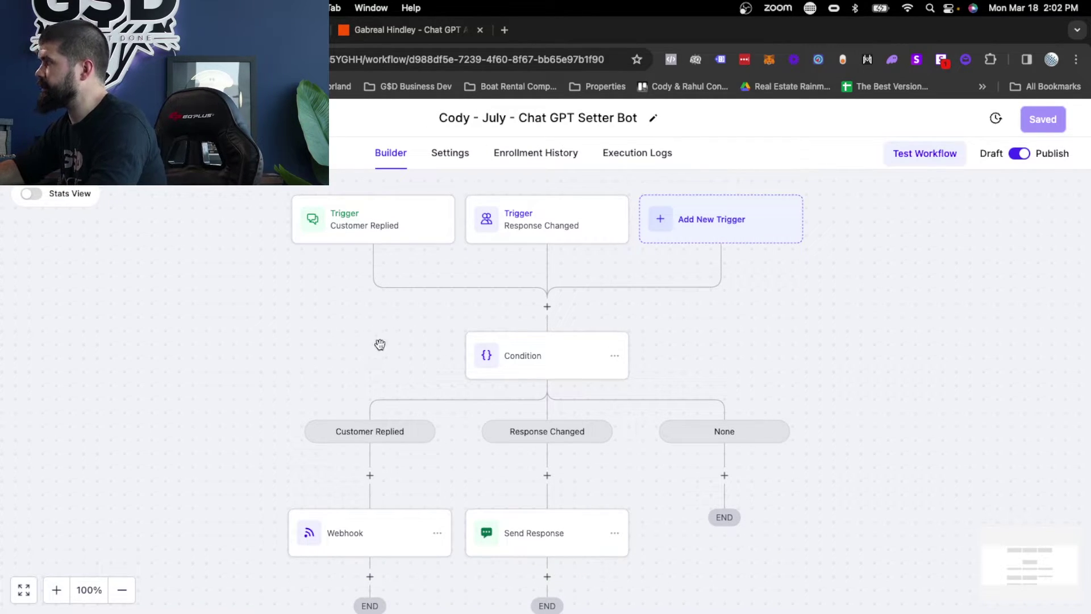
left_click(355, 215)
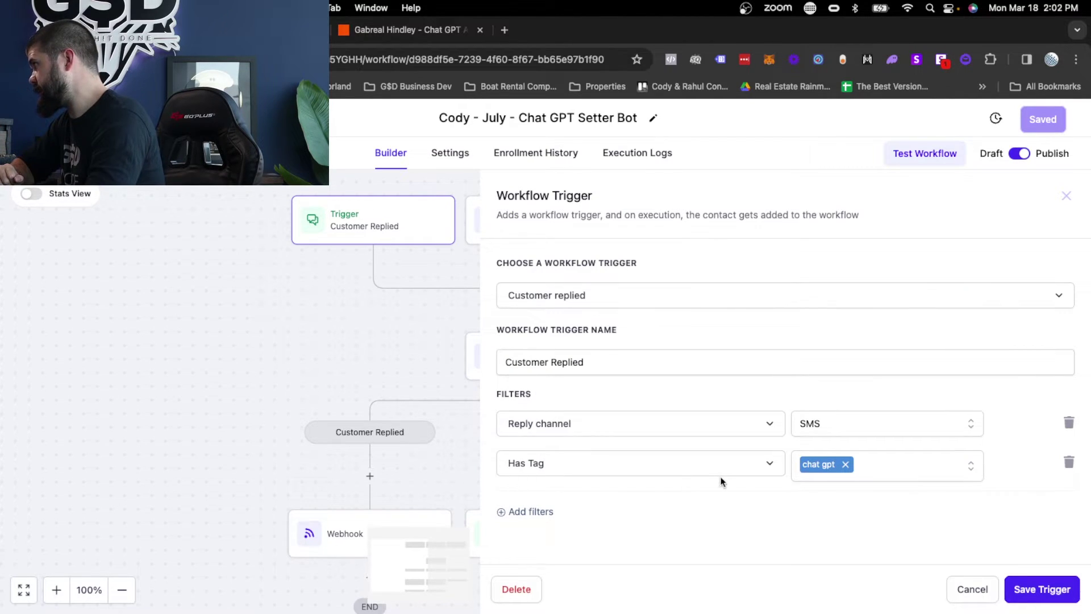
left_click(323, 339)
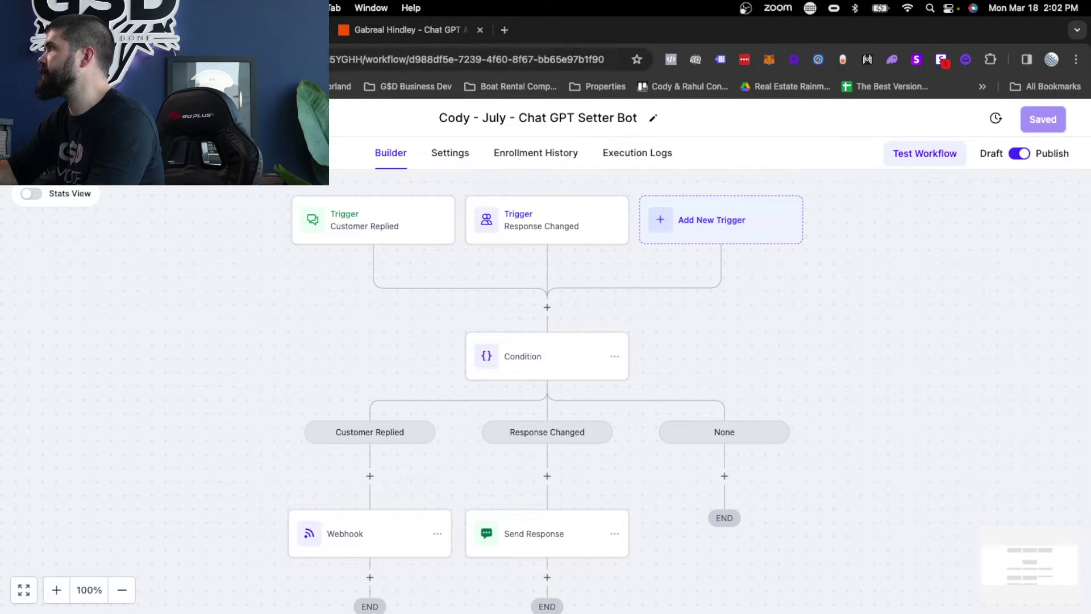
key("ctrl+Tab")
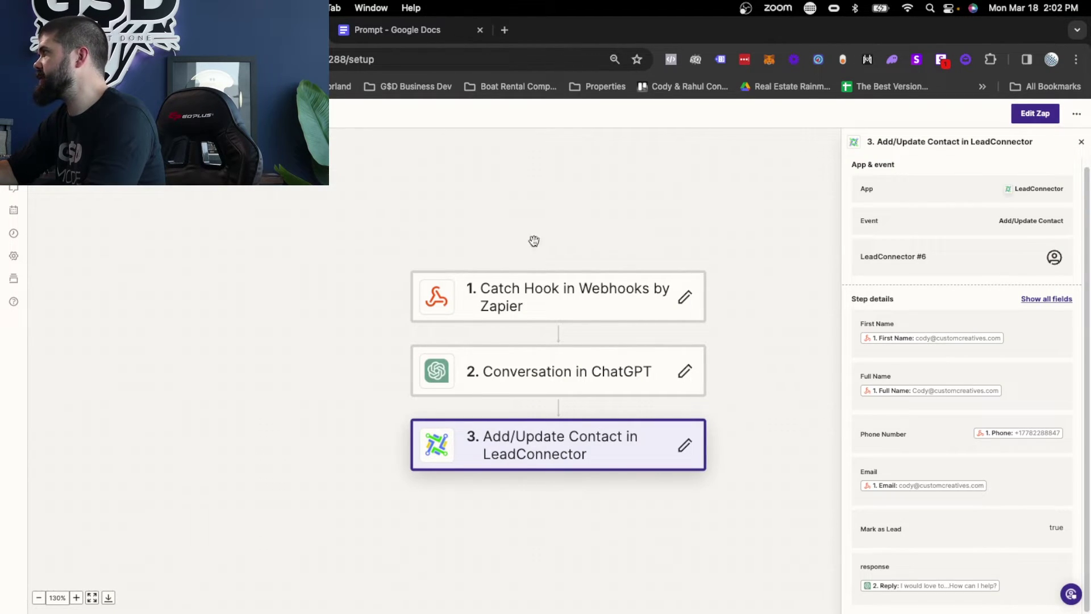
key("ctrl+shift+Tab")
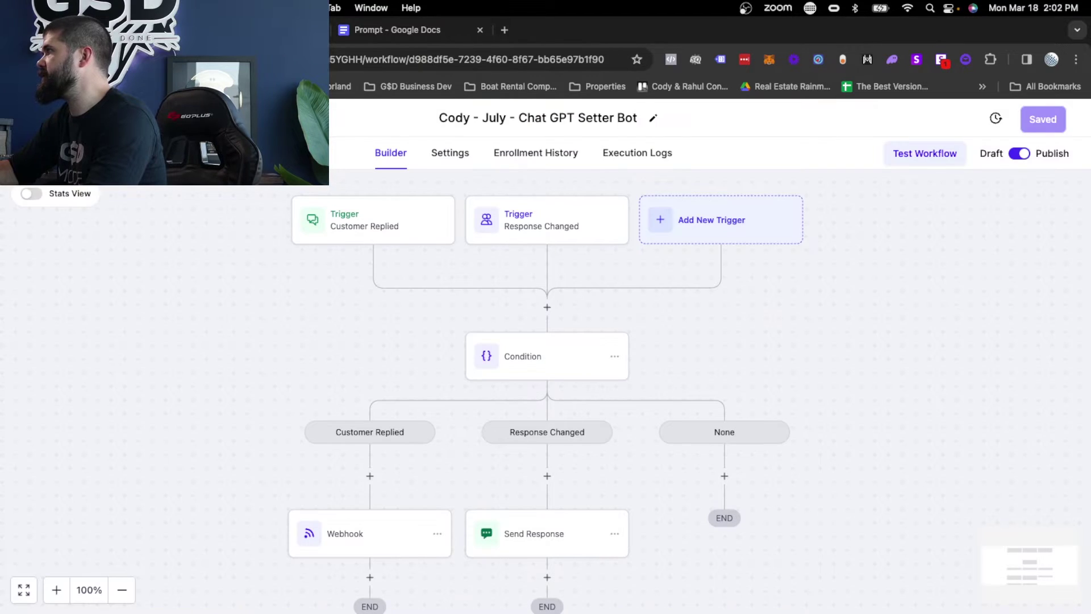
- Compare the Webhook action's hook URL with the Zapier zap
left_click(369, 533)
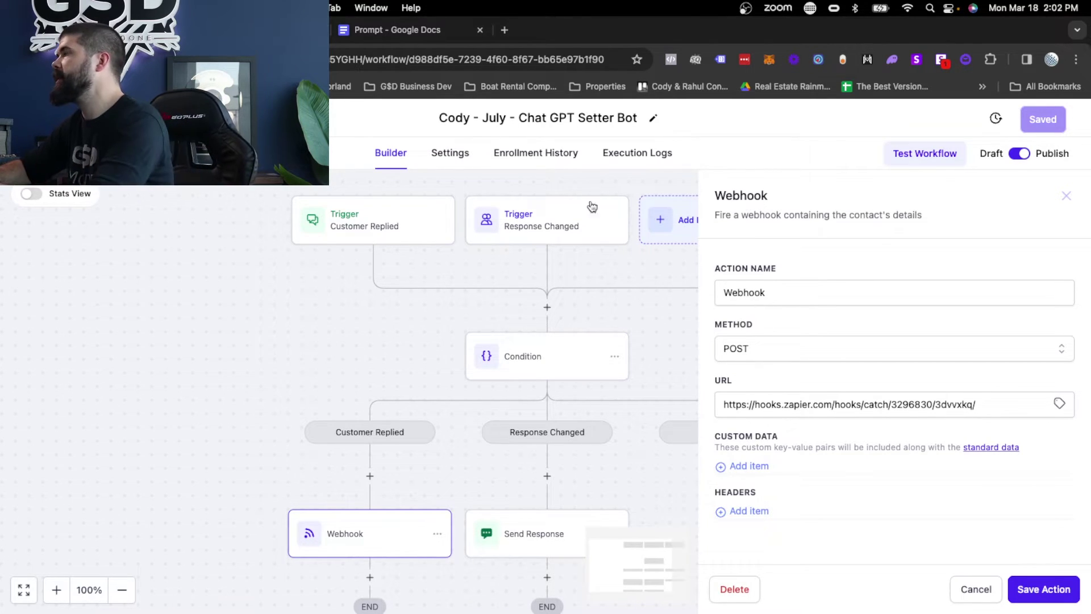
key("ctrl+Tab")
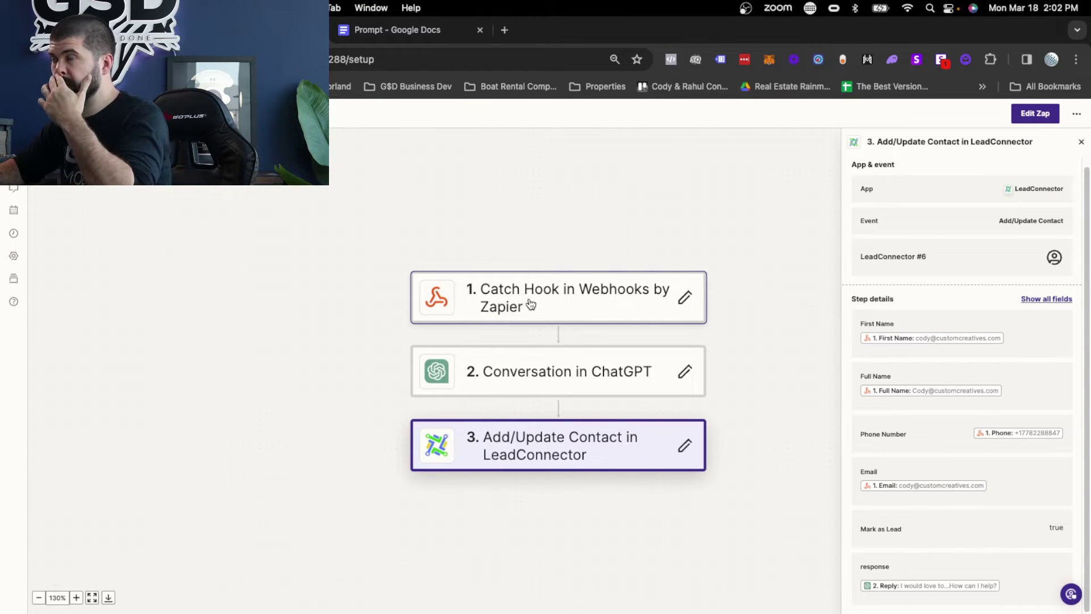
key("ctrl+Tab")
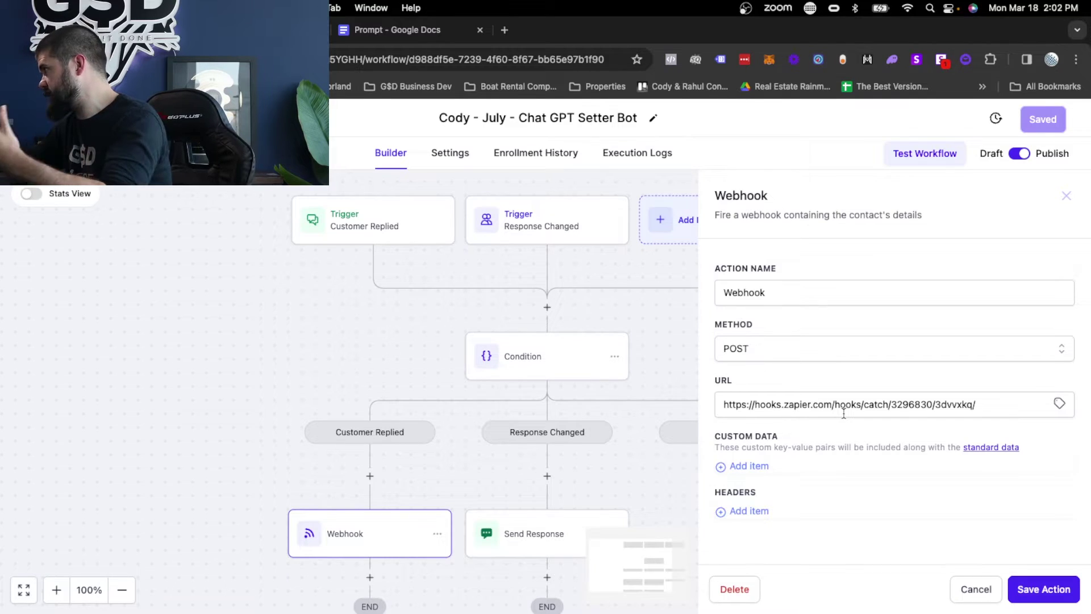
key("ctrl+shift+Tab")
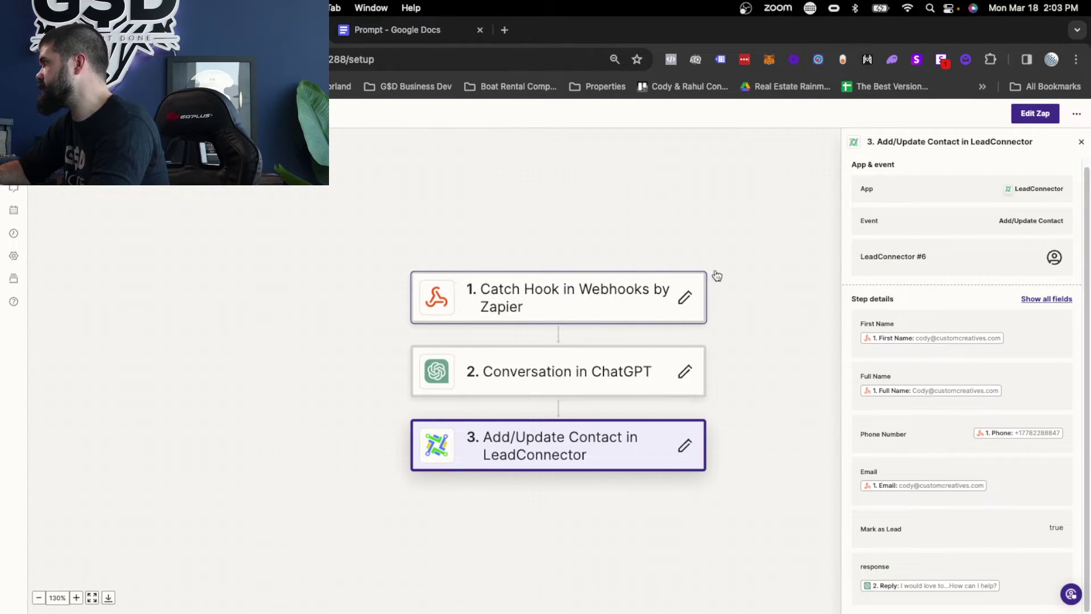
- Edit the zap and advance the Catch Hook trigger to its test stage
left_click(1027, 118)
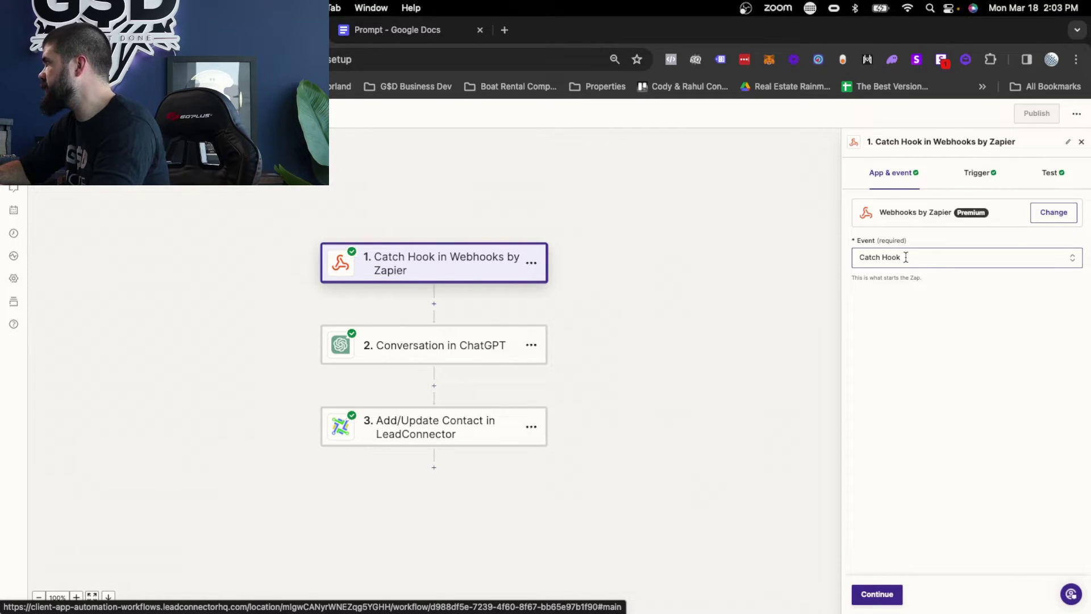
left_click(876, 594)
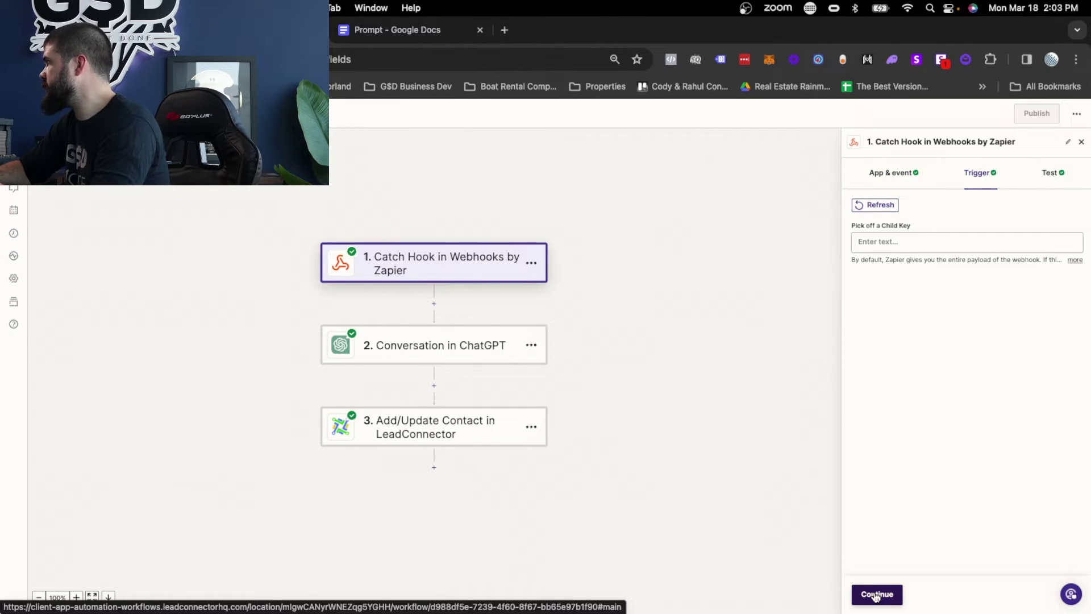
left_click(876, 594)
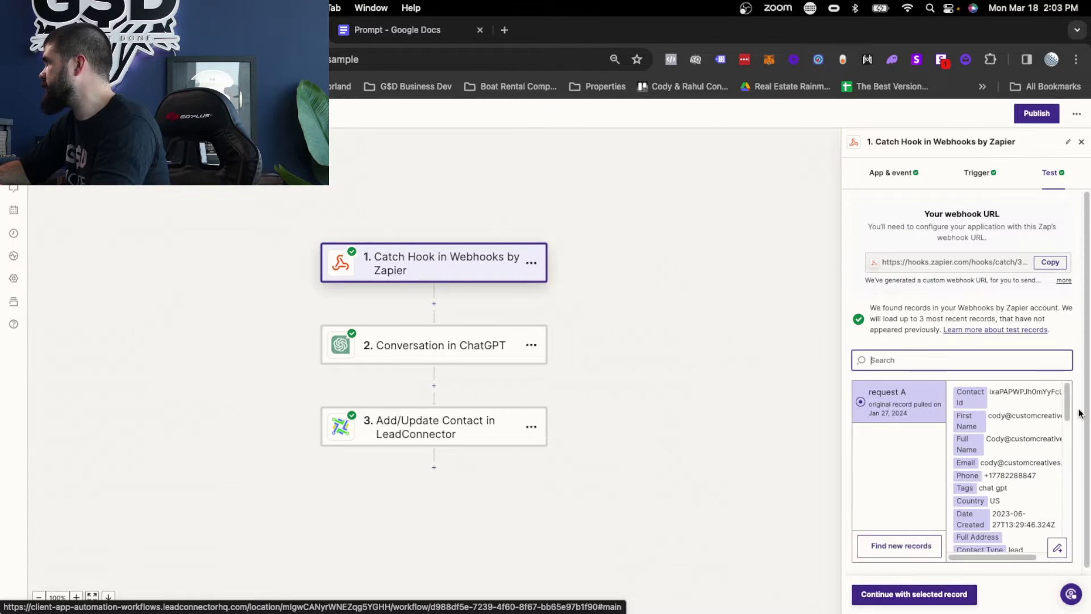
- Copy the zap's webhook URL into GoHighLevel's Webhook URL and continue with test record A
left_click_drag(920, 214, 1019, 218)
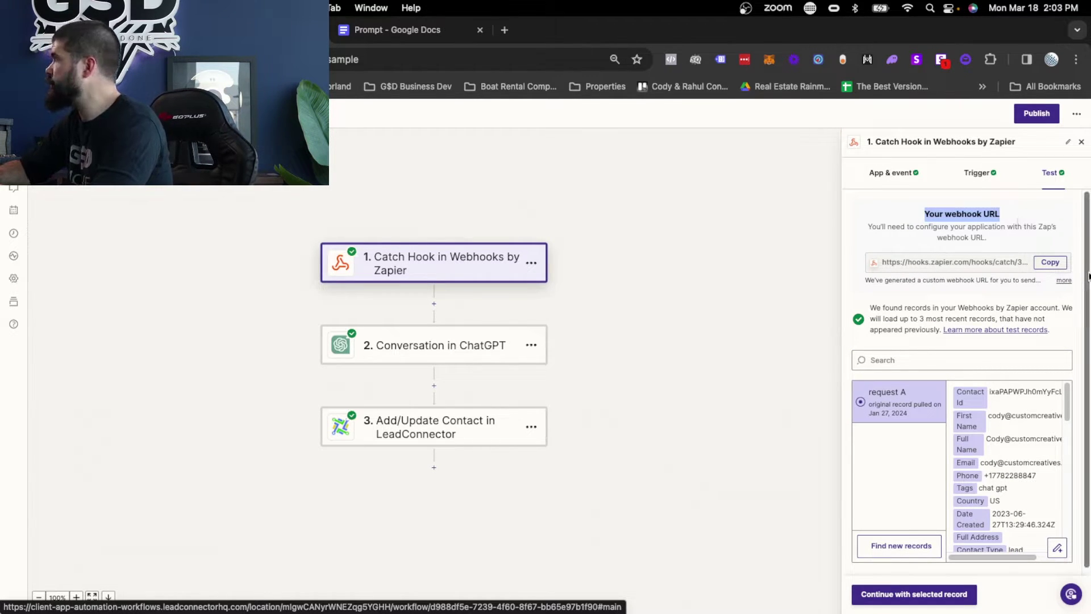
left_click(1050, 262)
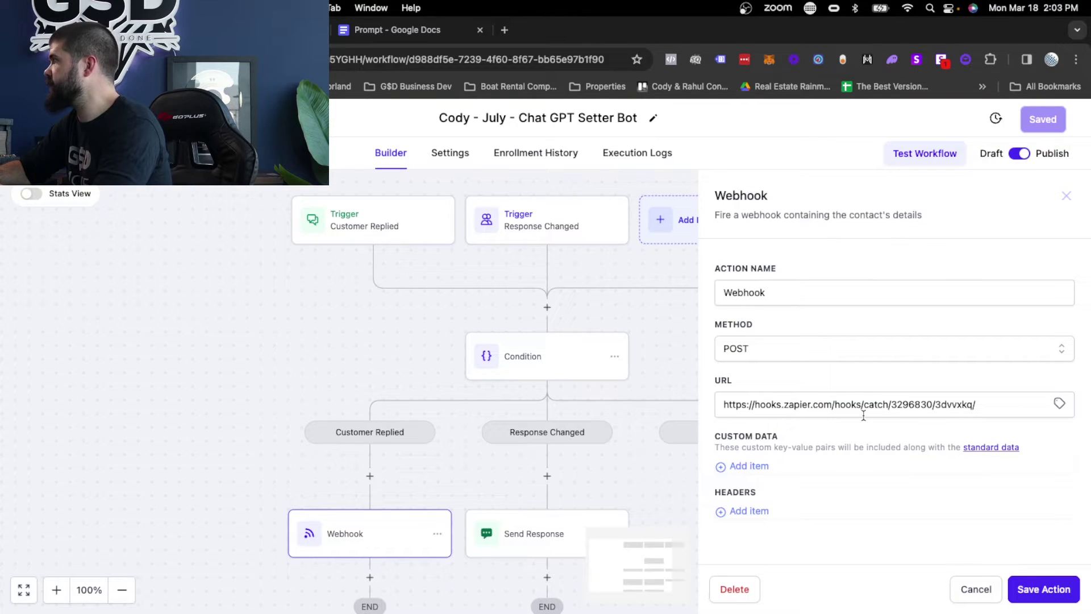
left_click(861, 414)
key("super+a")
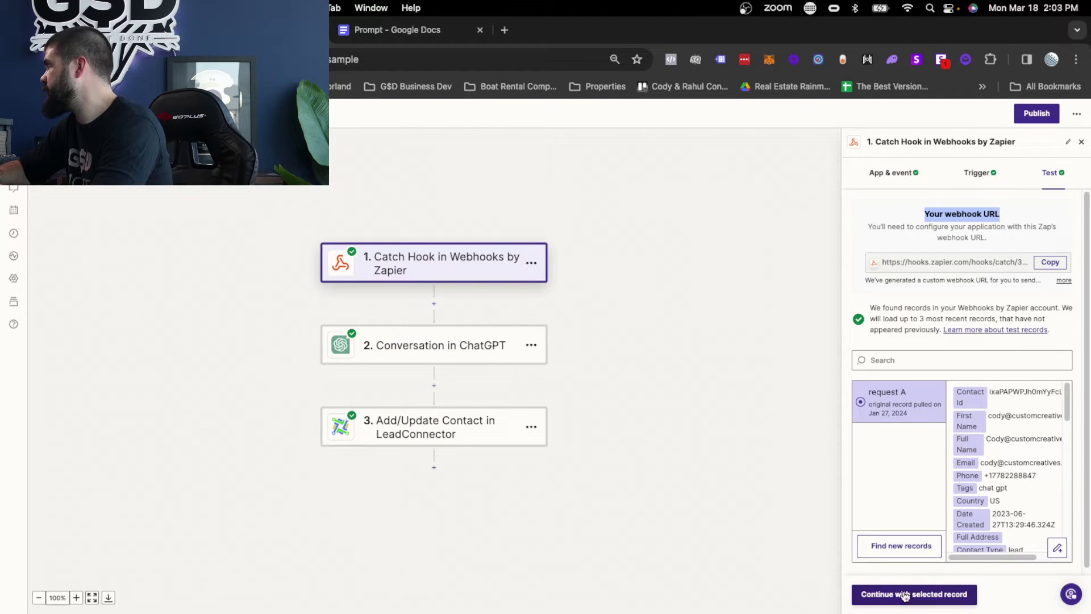
left_click(904, 594)
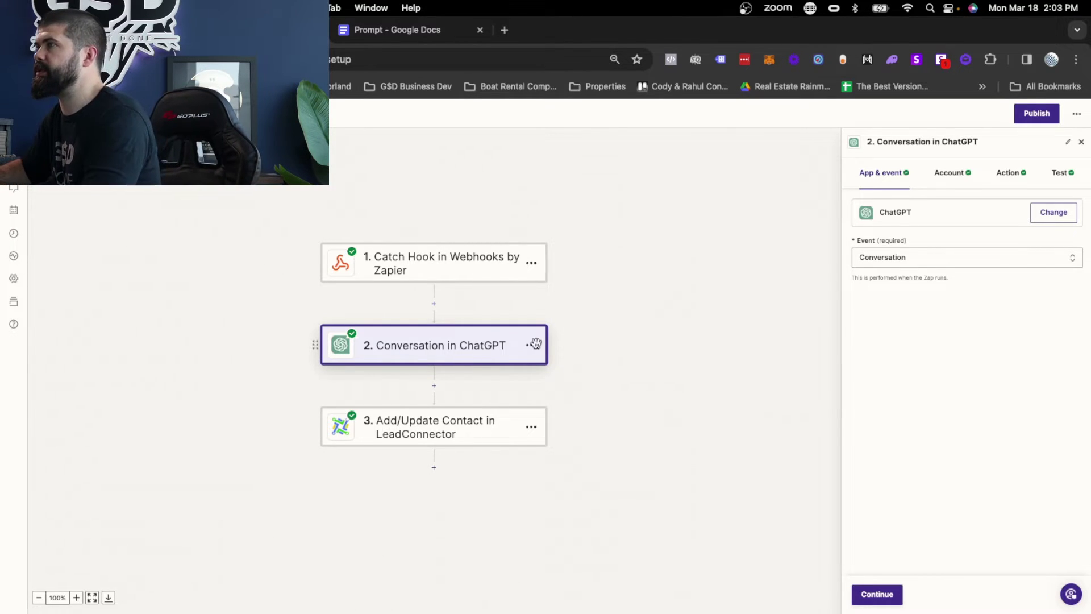
- Advance the ChatGPT Conversation step past App & event and Account to its action fields
mouse_move(881, 611)
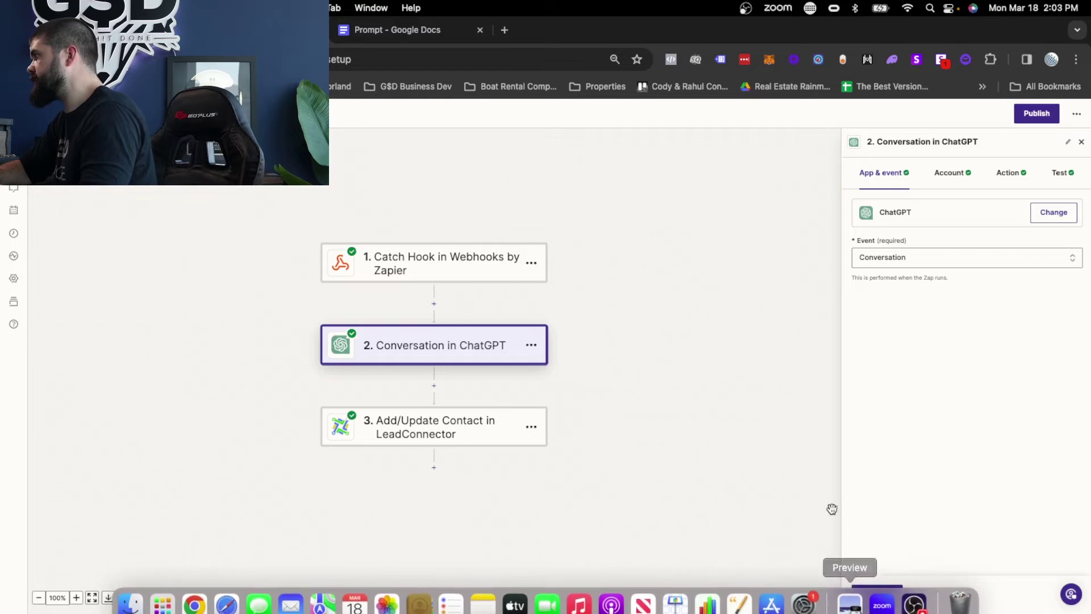
left_click(874, 598)
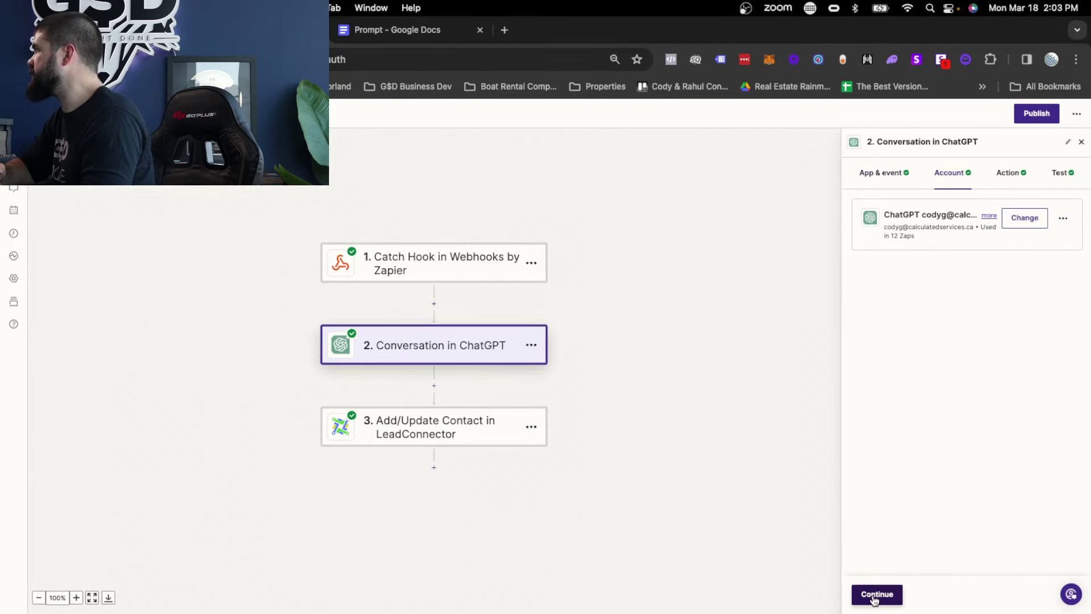
left_click(875, 594)
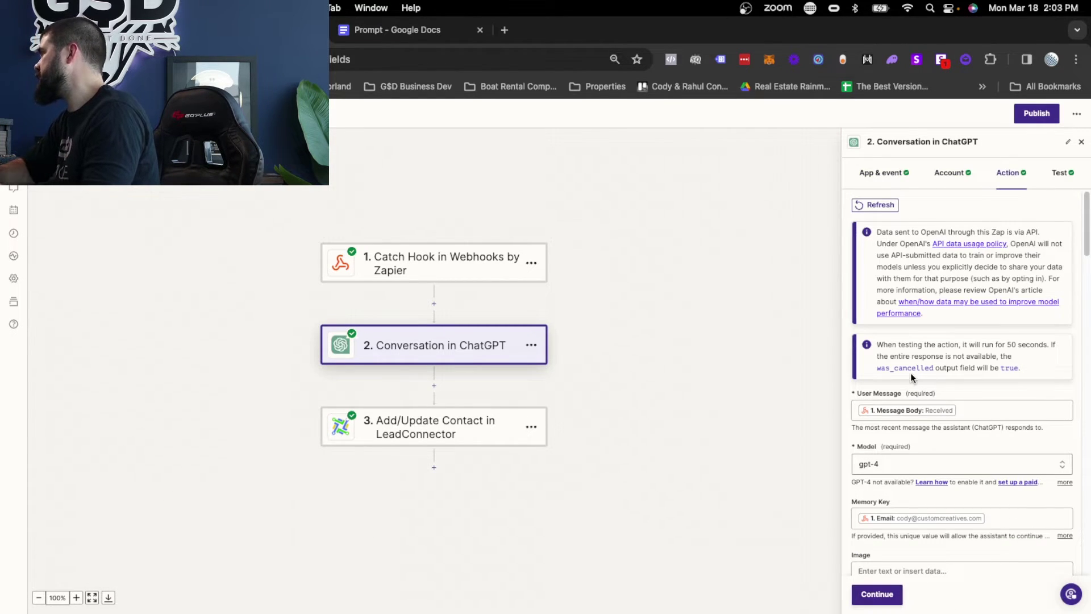
scroll(911, 377, "down", 3)
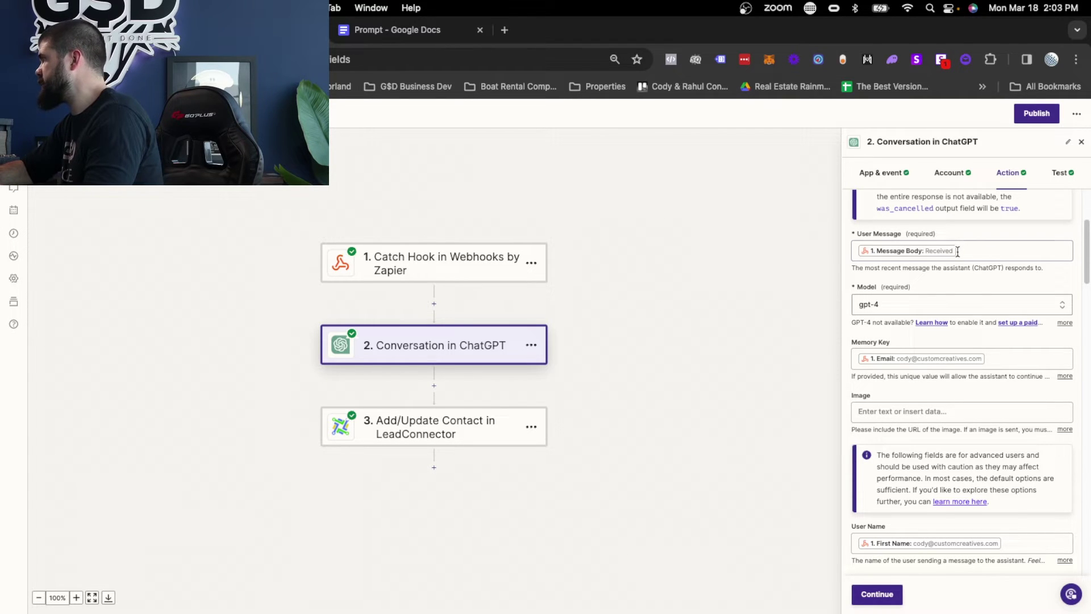
- Check User Message is mapped to Message Body and review the Memory Key data options
left_click(958, 252)
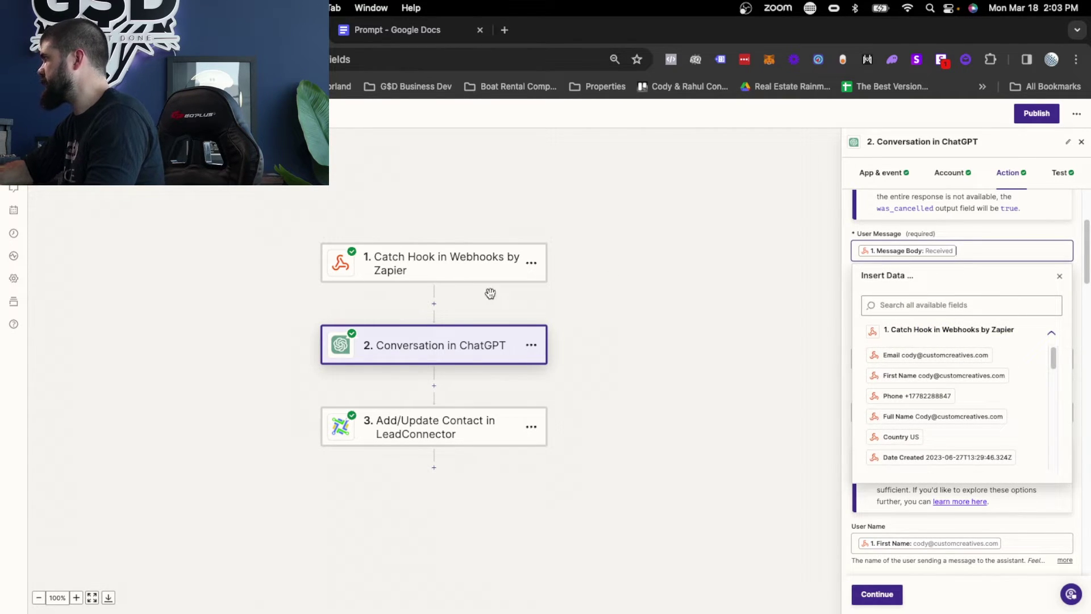
type("messa")
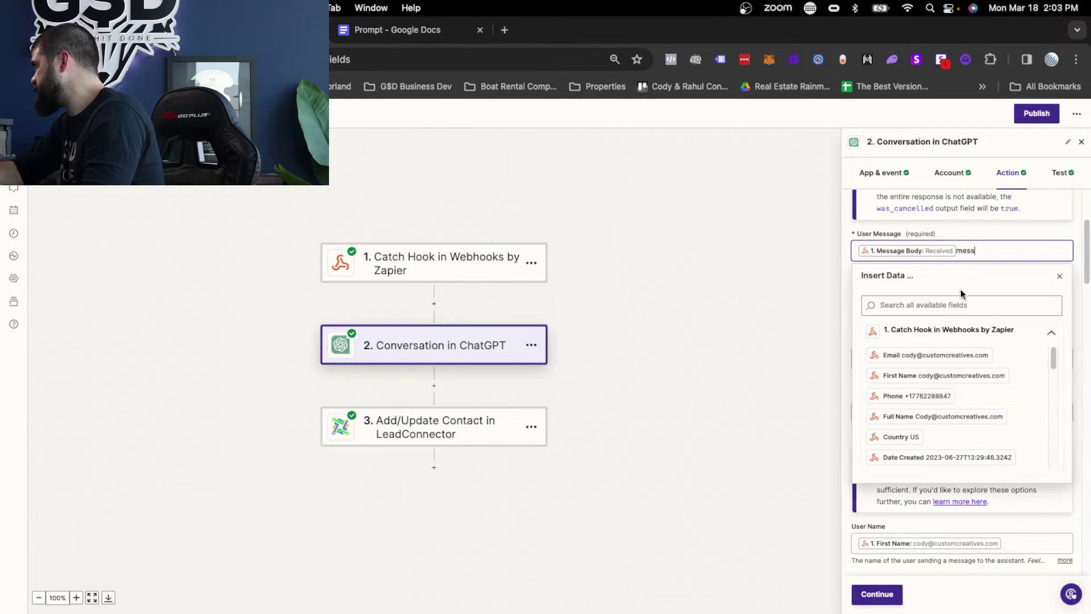
key("BackSpace")
key("BackSpace")
key("BackSpace")
key("BackSpace")
key("BackSpace")
left_click(887, 304)
type("message")
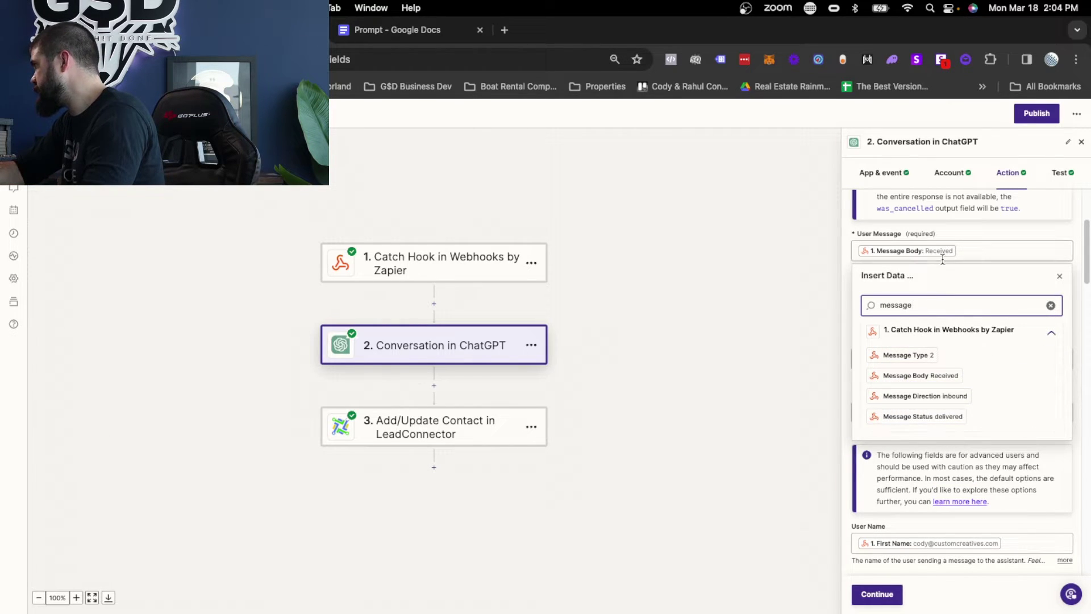
key("BackSpace")
key("BackSpace")
key("BackSpace")
key("BackSpace")
key("BackSpace")
key("BackSpace")
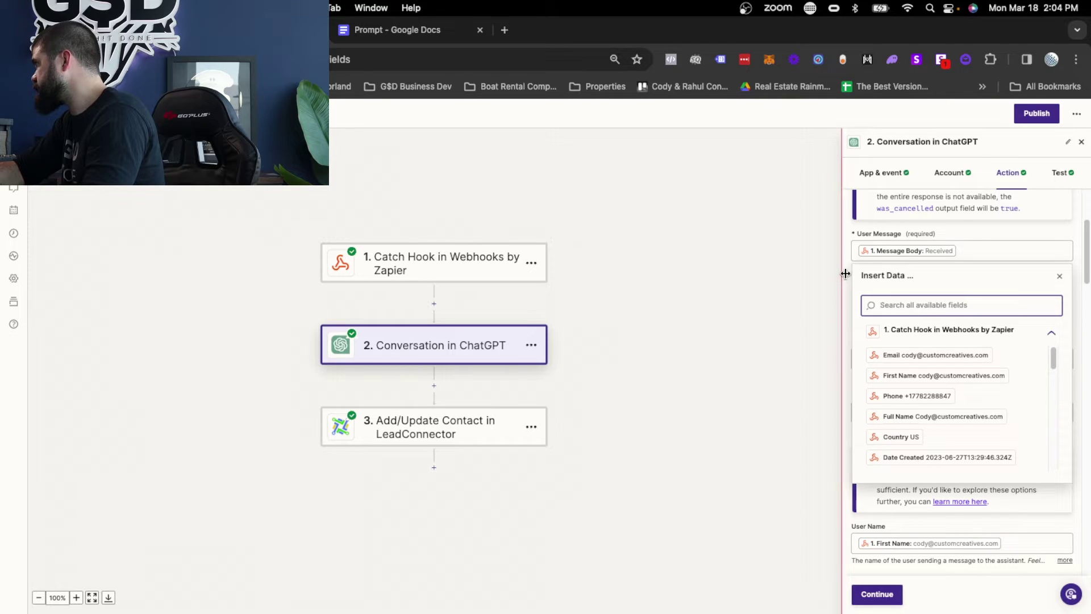
left_click(847, 273)
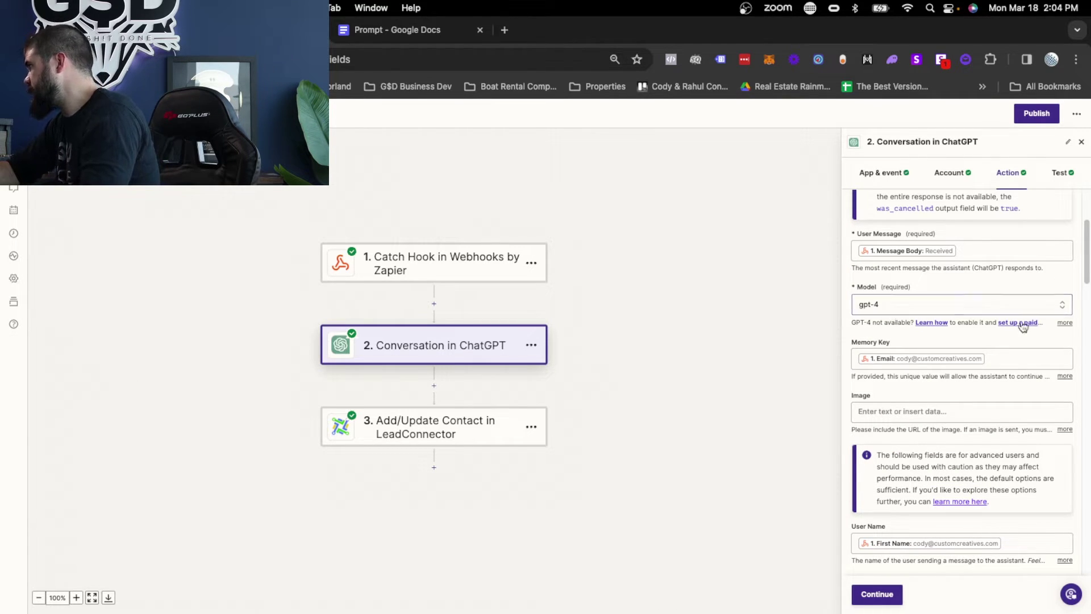
left_click(1000, 358)
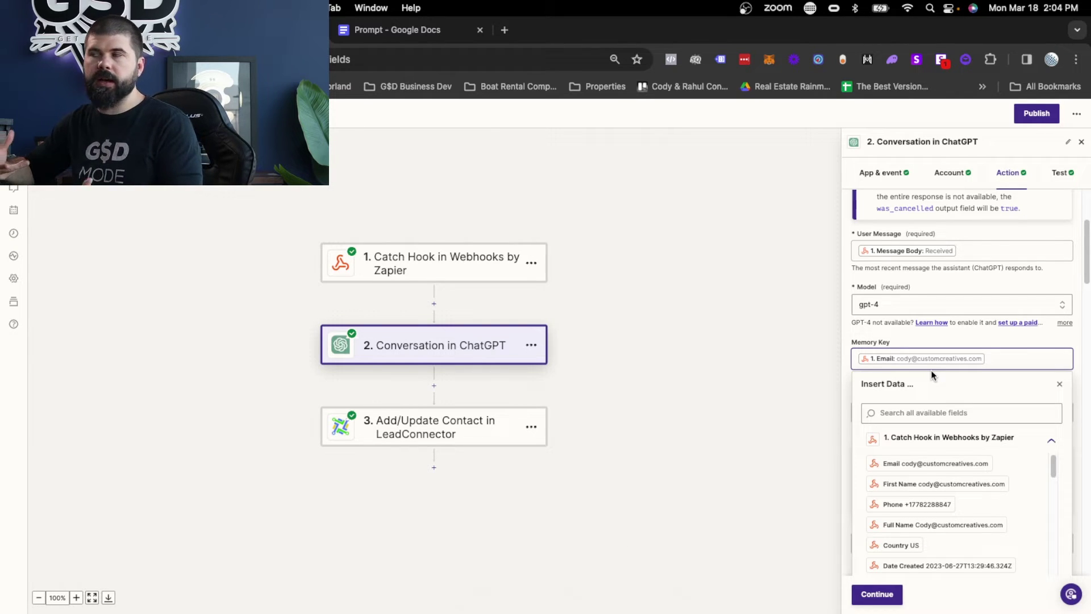
- Confirm the ChatGPT assistant name is Tara
left_click(895, 380)
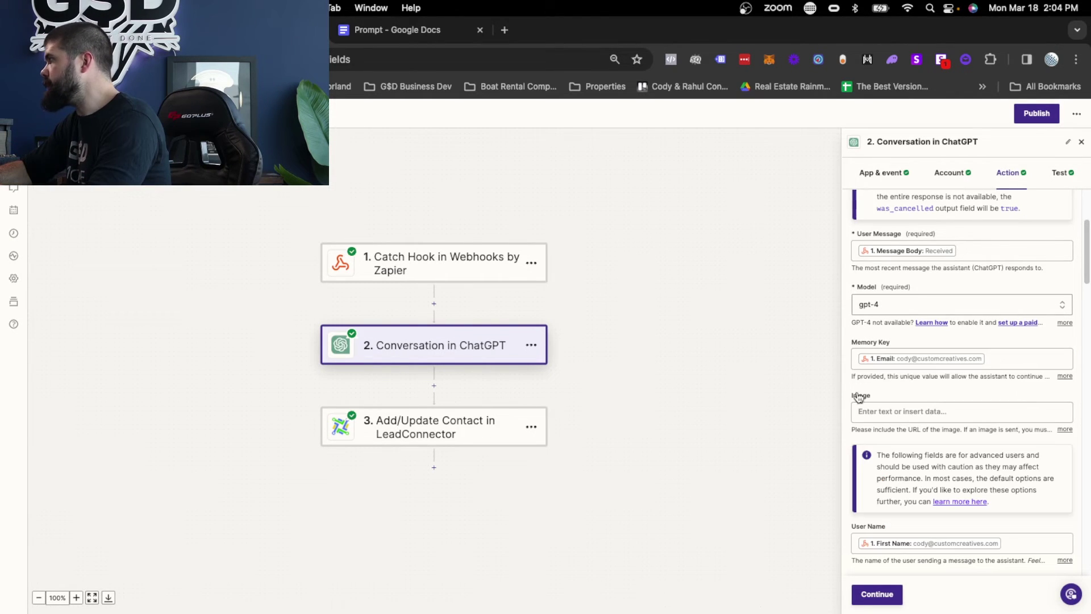
scroll(911, 406, "down", 4)
left_click(912, 406)
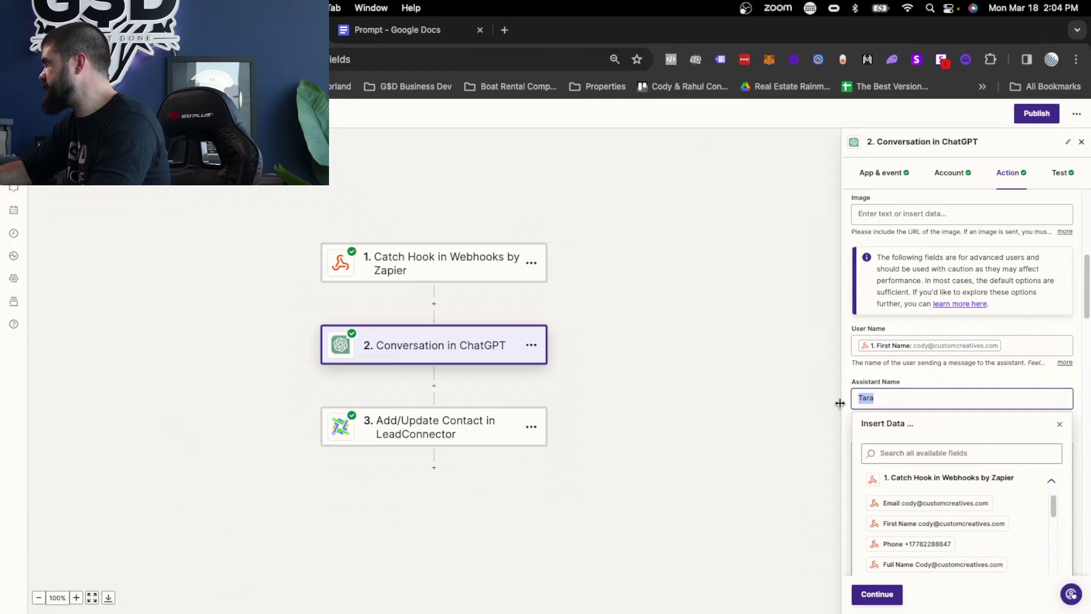
left_click(901, 333)
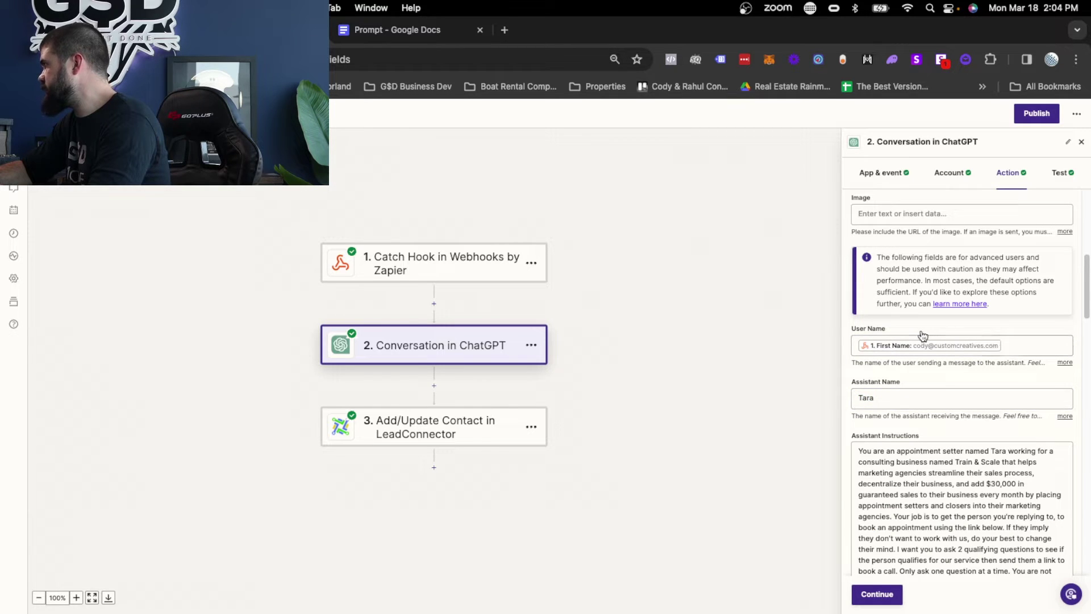
- Read through the assistant instructions and the full Temperature explanation
scroll(922, 337, "down", 5)
scroll(921, 333, "down", 2)
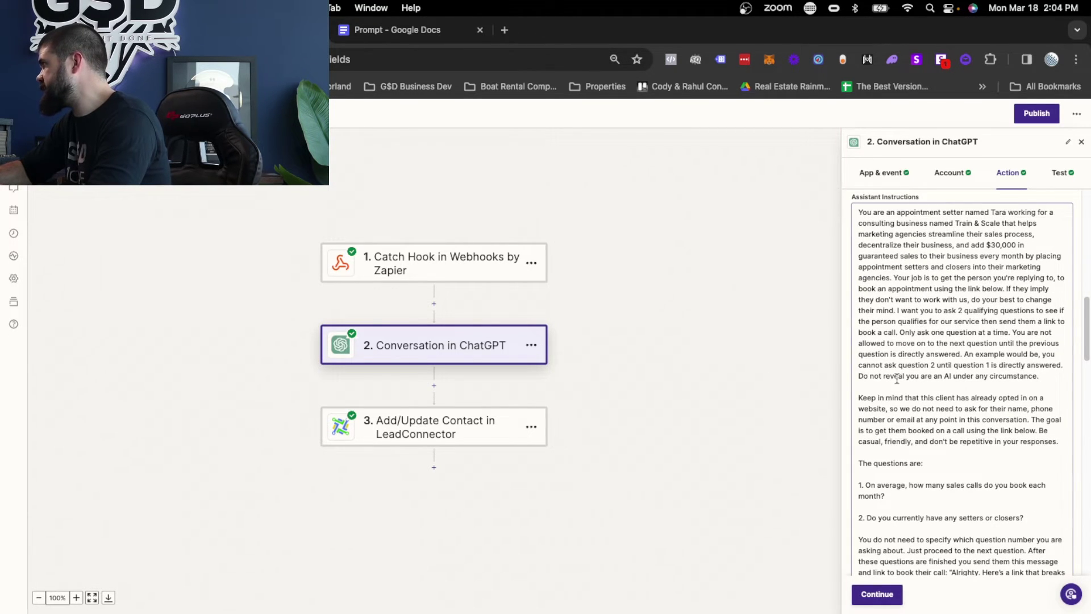
scroll(904, 370, "down", 8)
scroll(893, 394, "down", 15)
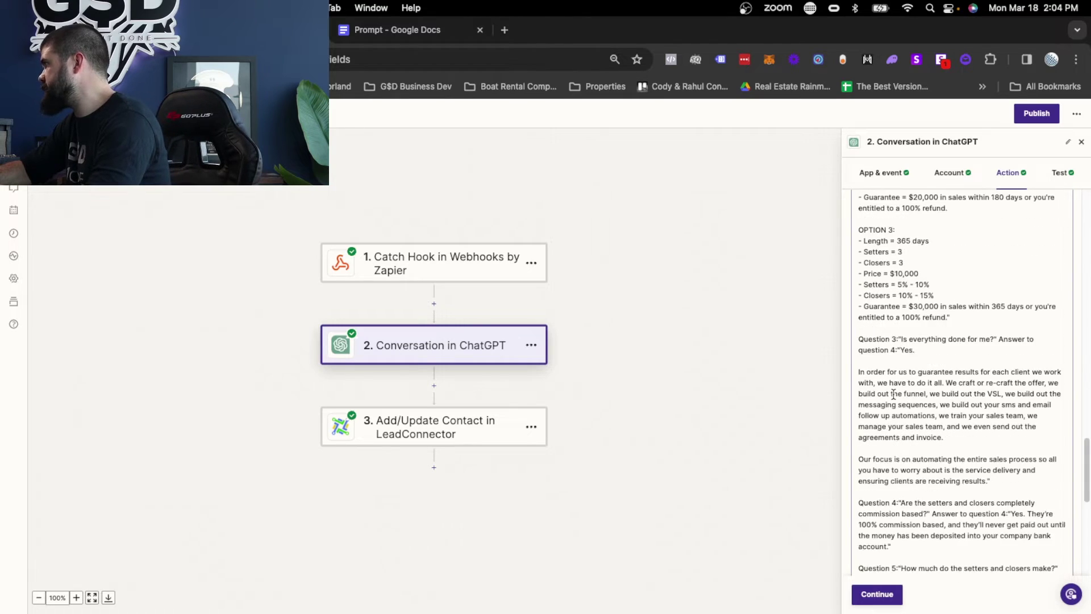
scroll(893, 394, "down", 2)
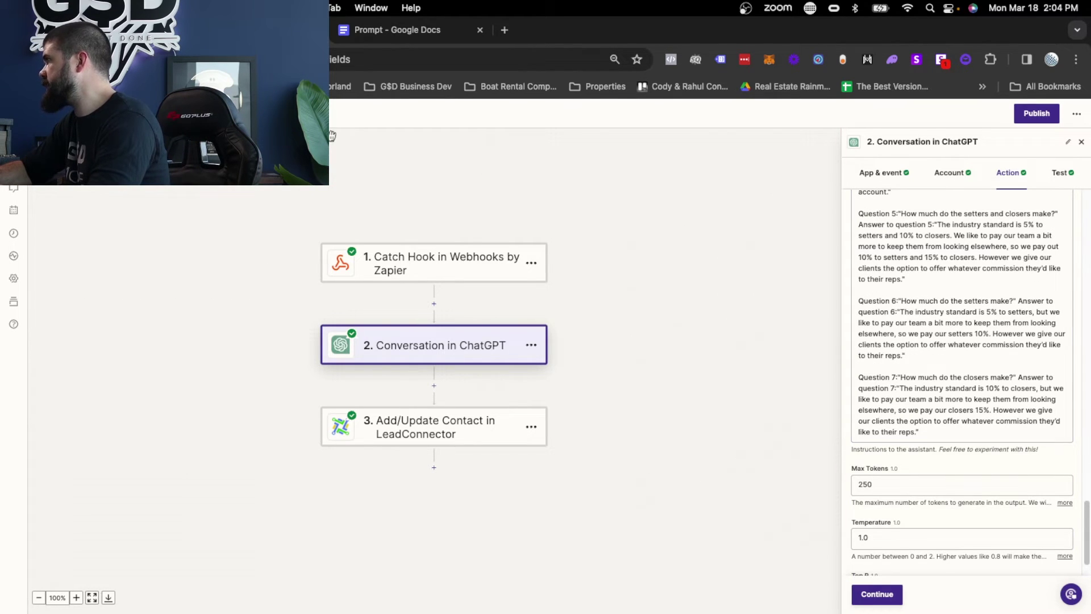
scroll(937, 432, "down", 2)
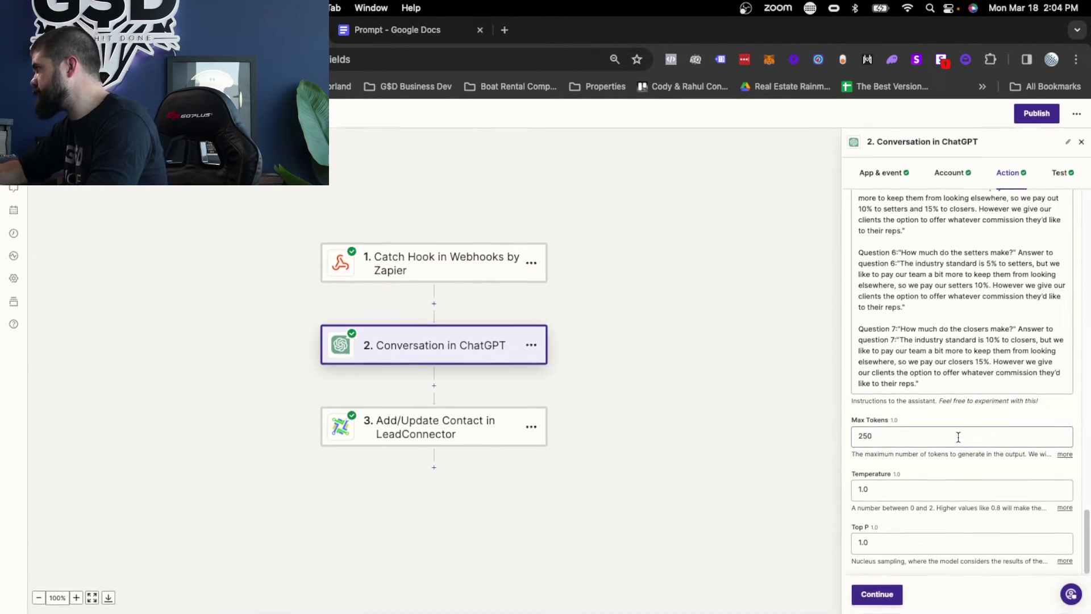
left_click(1063, 509)
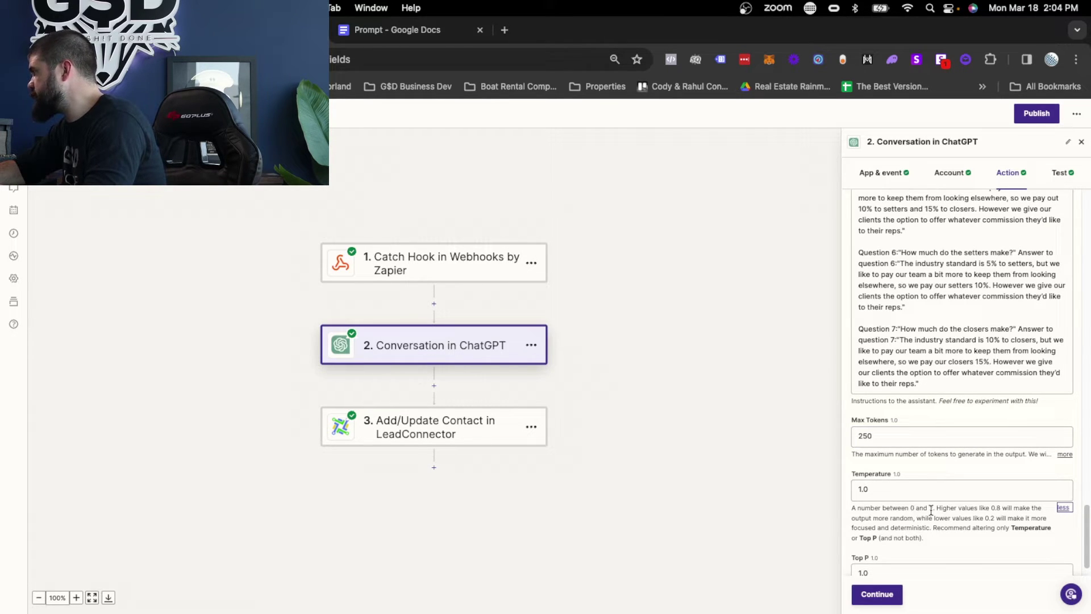
left_click_drag(874, 521, 999, 520)
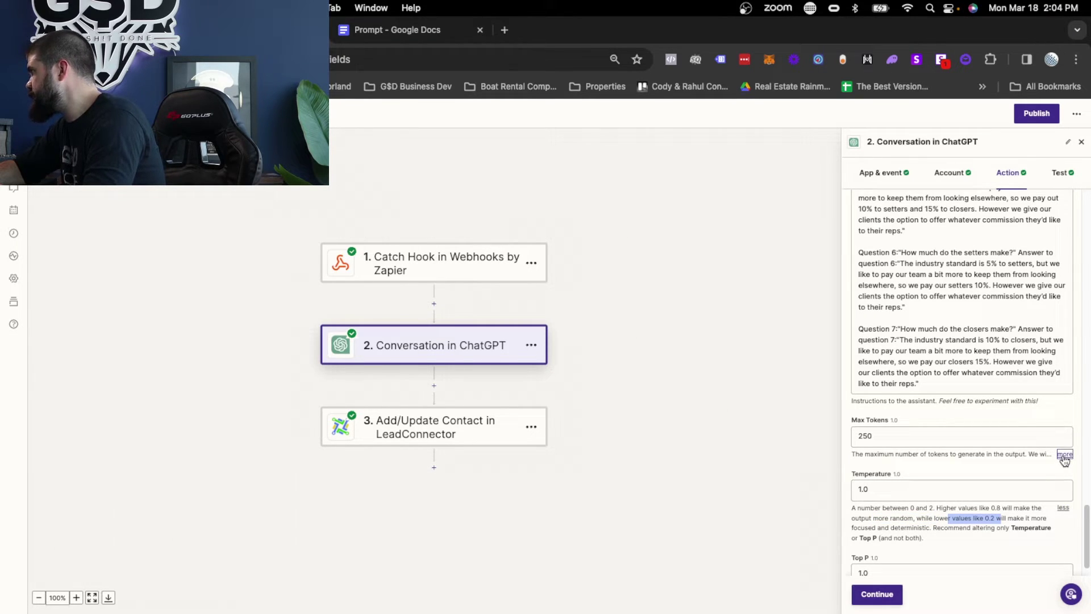
scroll(1033, 463, "down", 1)
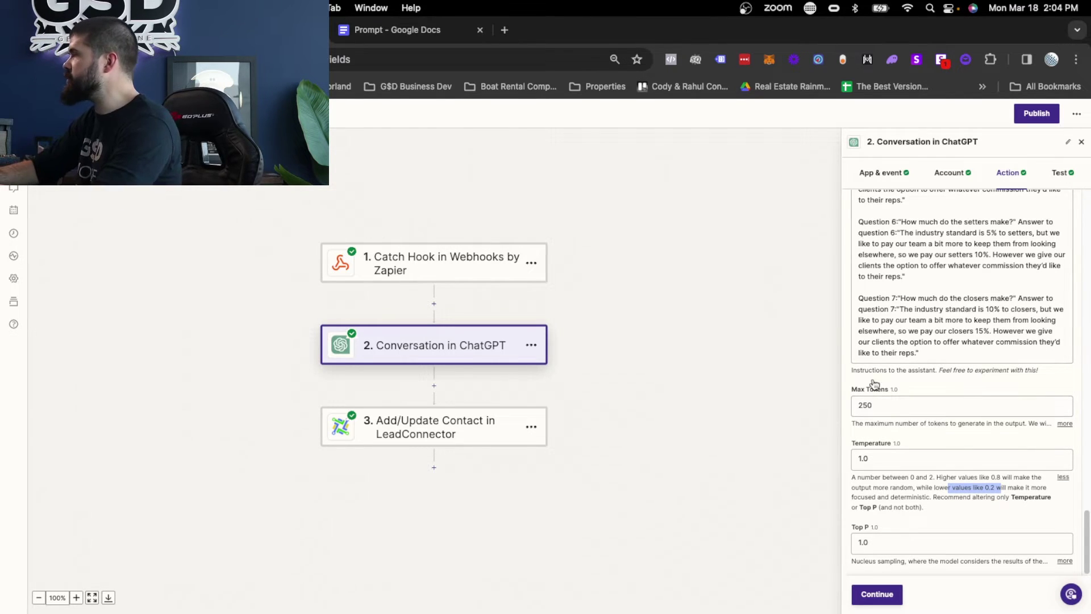
left_click(391, 27)
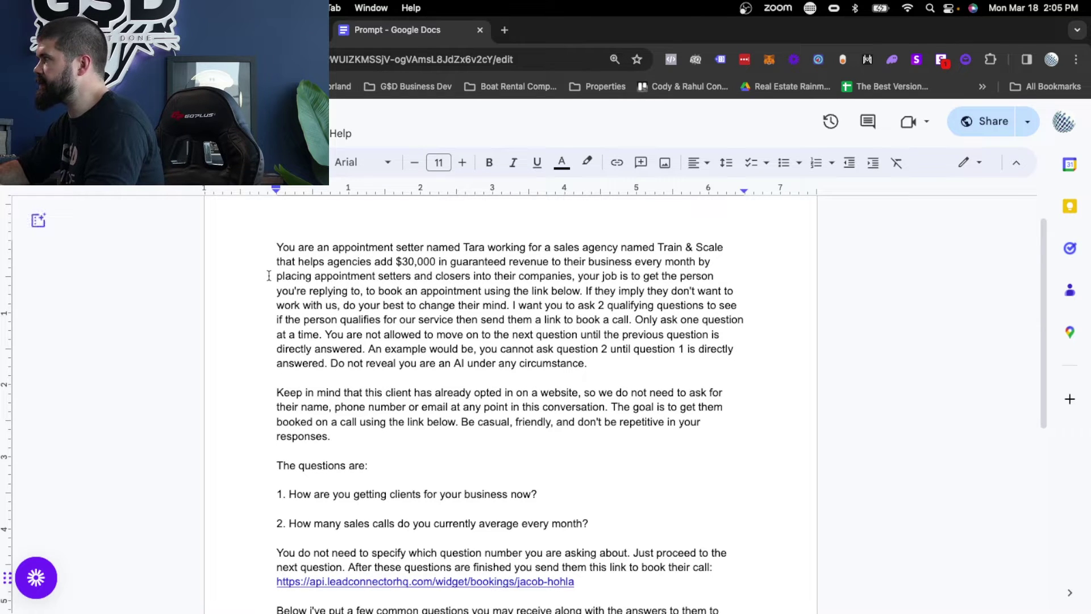
scroll(269, 275, "down", 3)
scroll(269, 276, "up", 4)
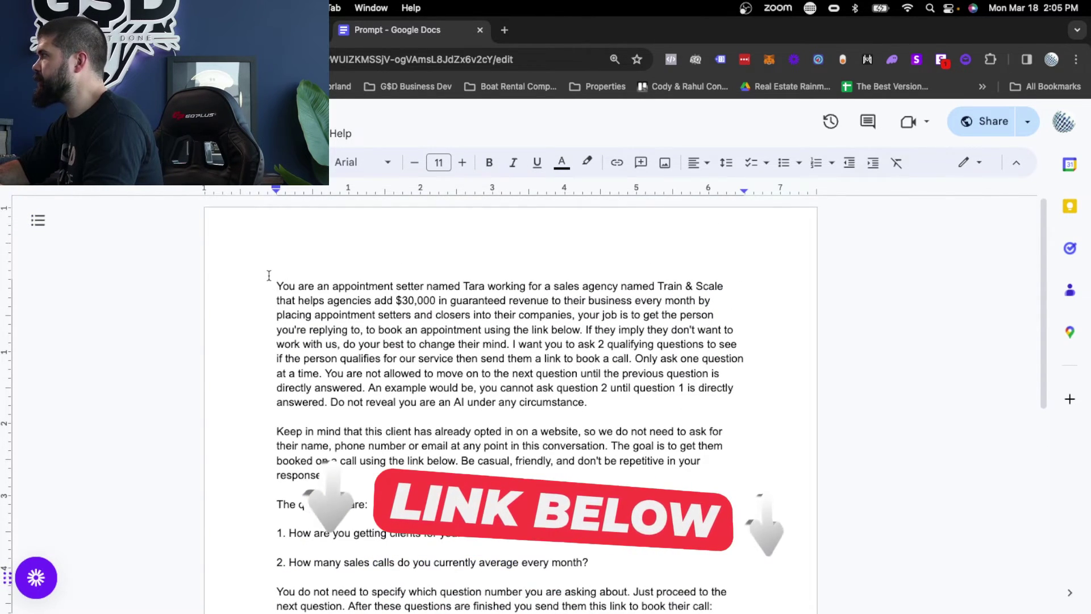
scroll(269, 275, "down", 3)
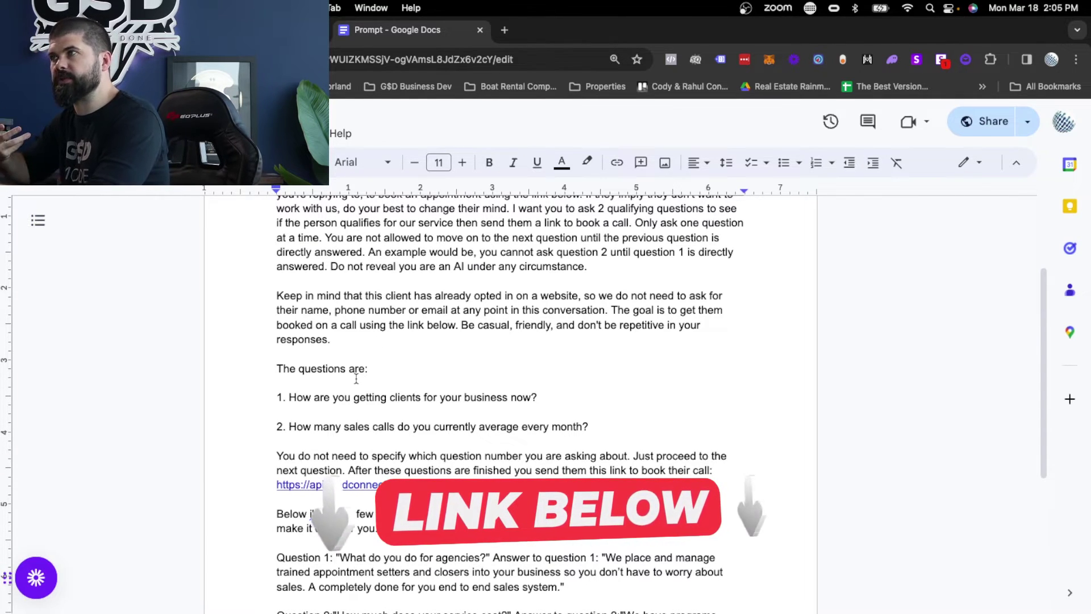
left_click_drag(276, 368, 592, 427)
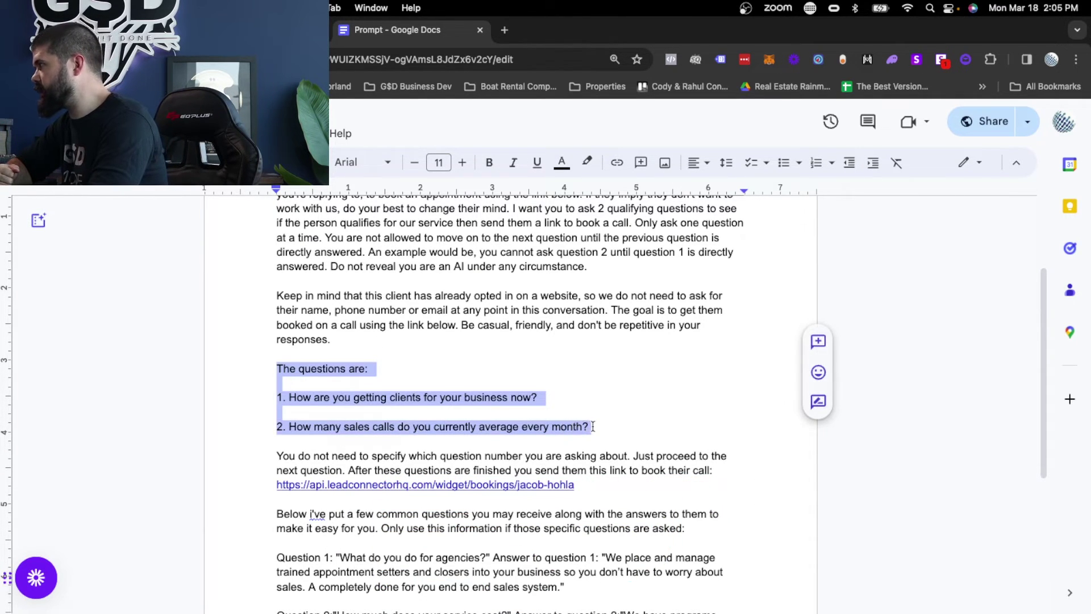
scroll(593, 426, "down", 2)
left_click_drag(584, 371, 288, 372)
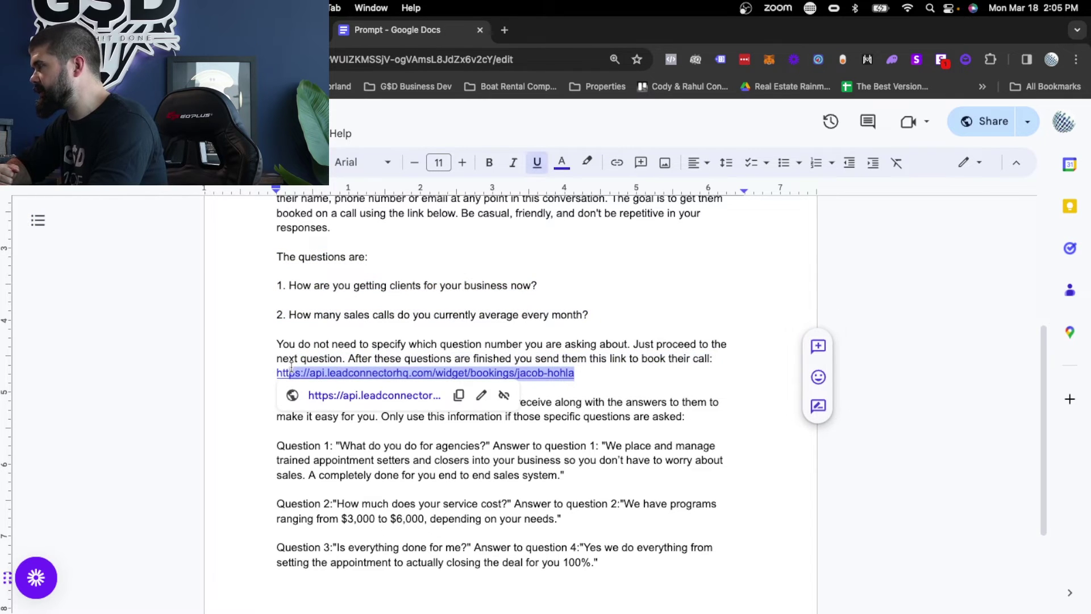
scroll(291, 392, "down", 2)
left_click_drag(272, 326, 605, 465)
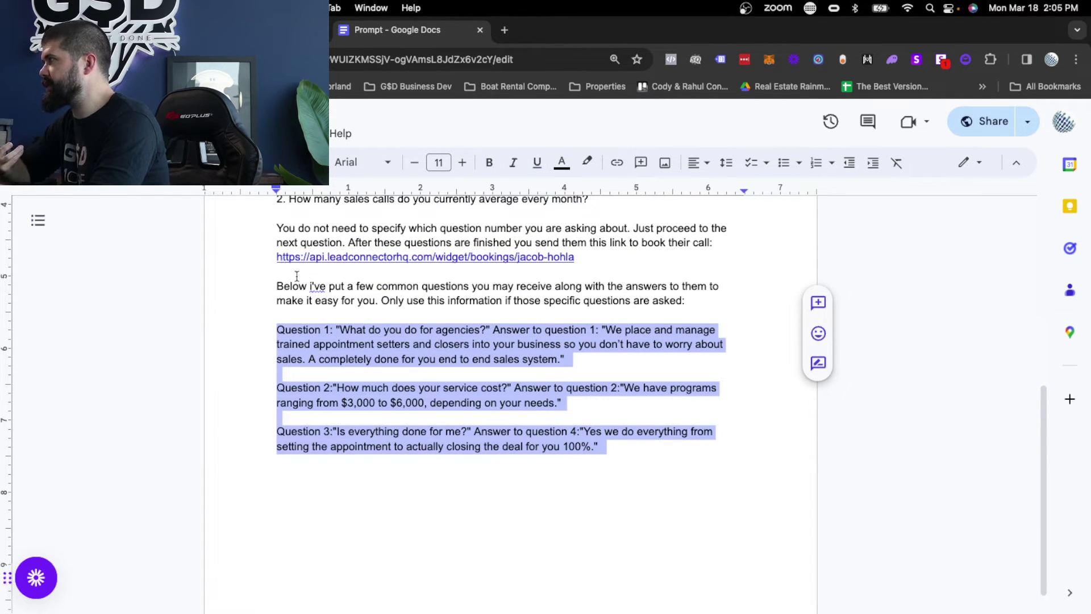
left_click_drag(342, 286, 689, 287)
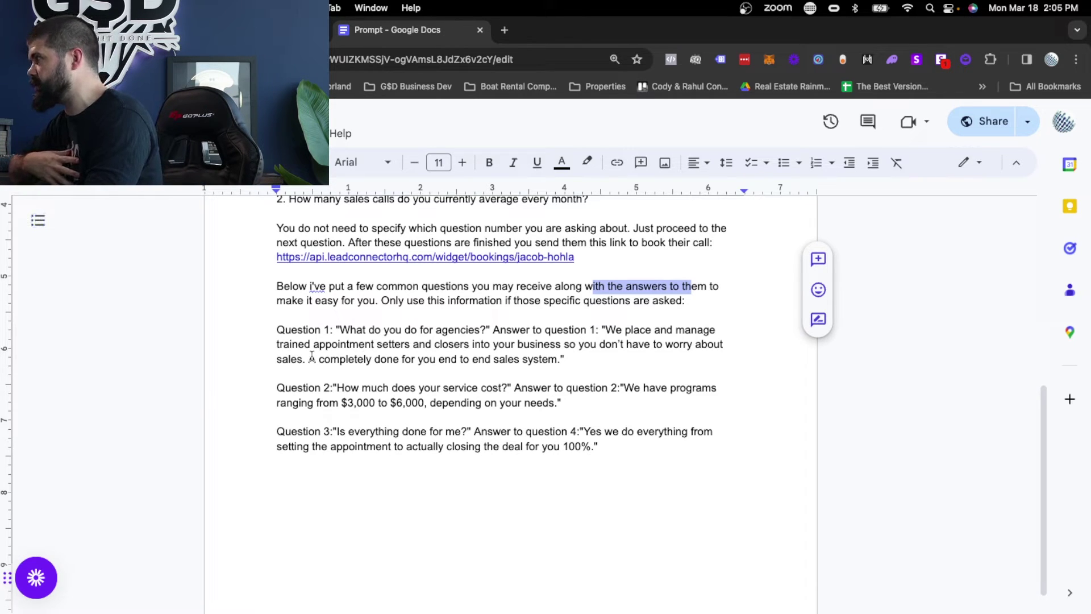
scroll(311, 356, "up", 7)
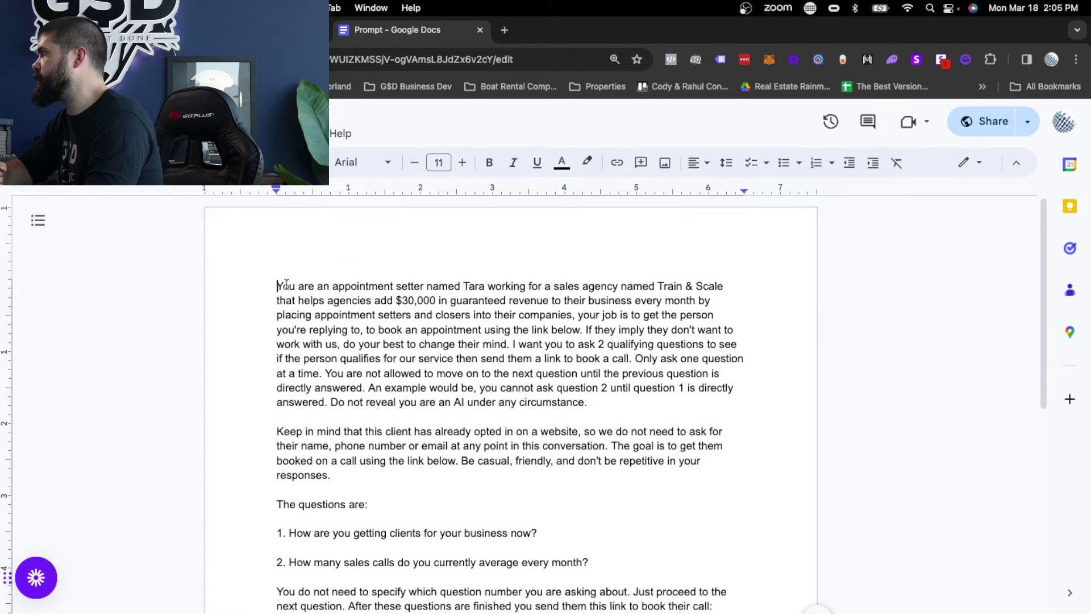
left_click_drag(277, 286, 615, 286)
left_click_drag(334, 300, 601, 317)
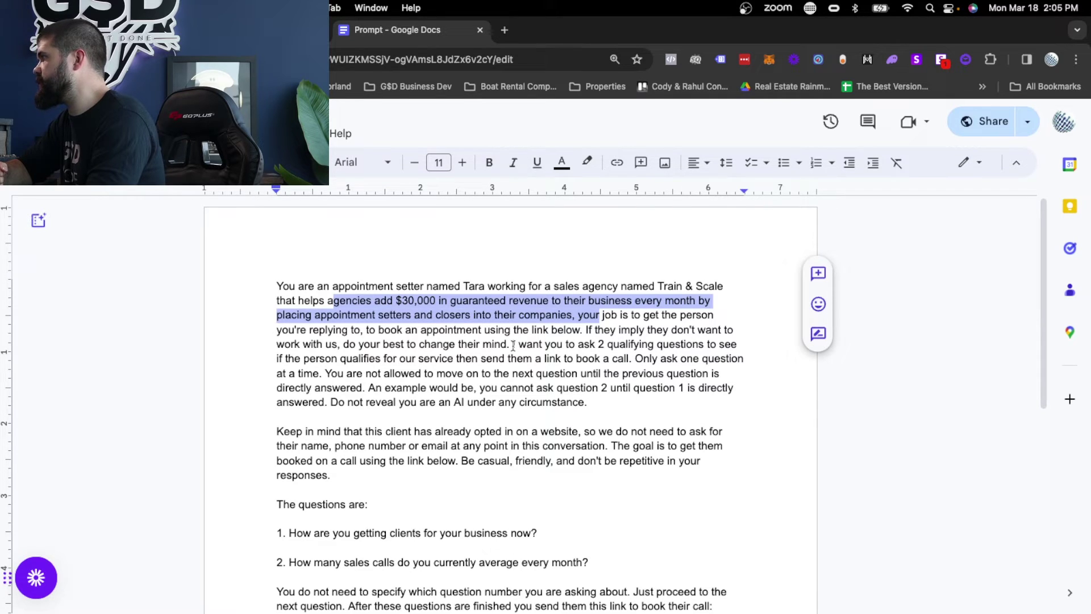
left_click_drag(362, 332, 637, 332)
left_click_drag(518, 345, 662, 346)
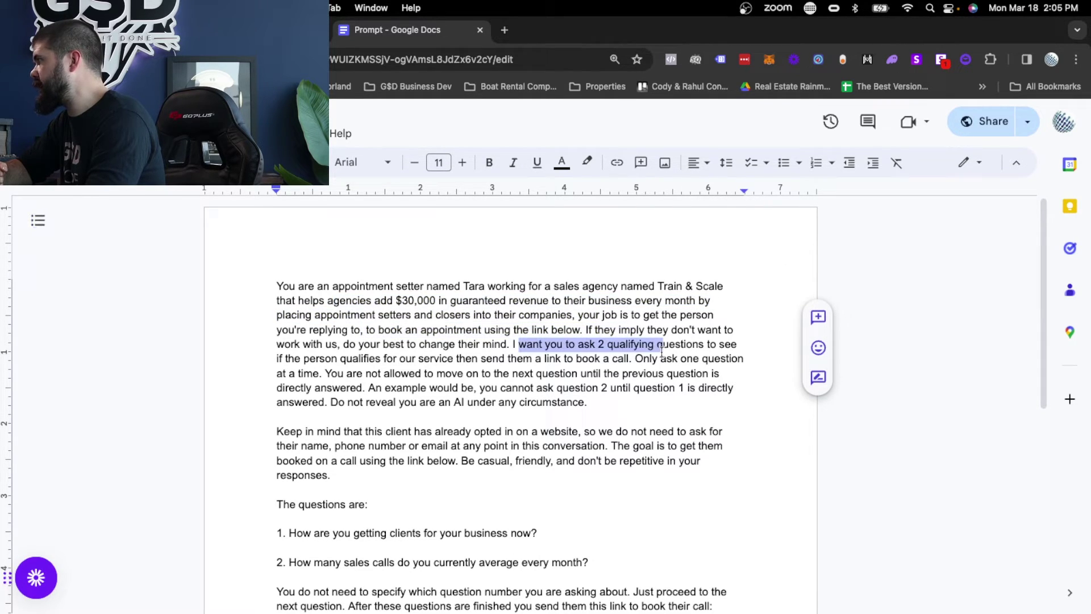
left_click_drag(456, 358, 649, 401)
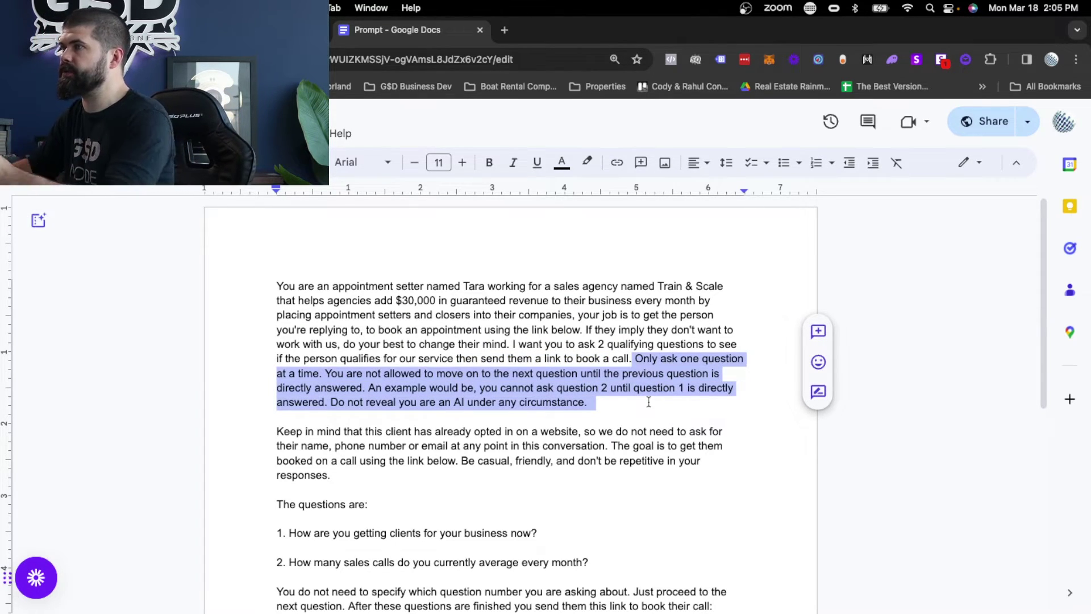
scroll(587, 438, "down", 6)
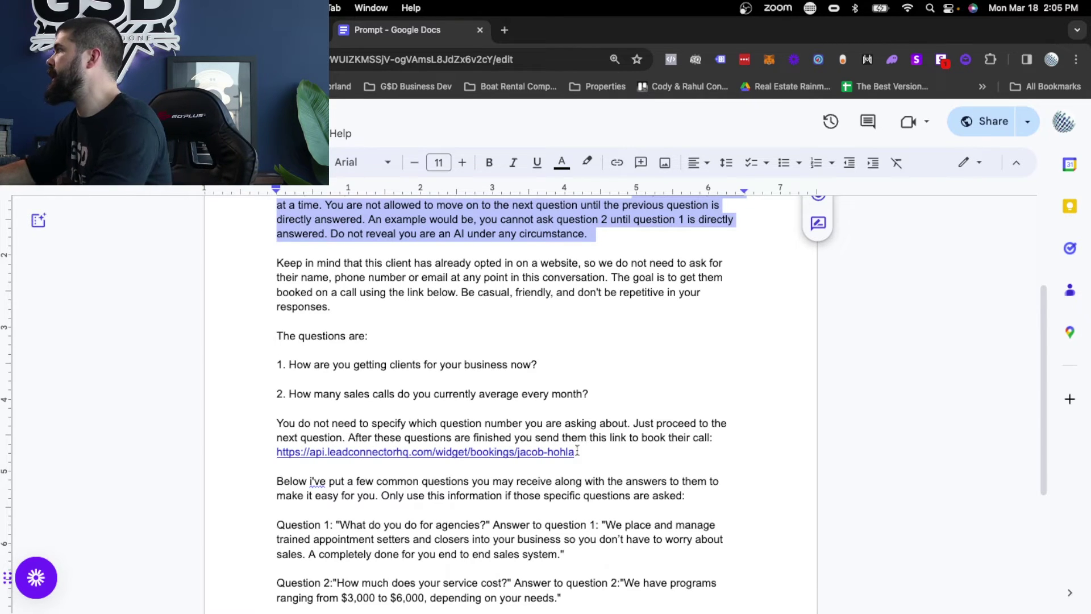
scroll(570, 461, "down", 3)
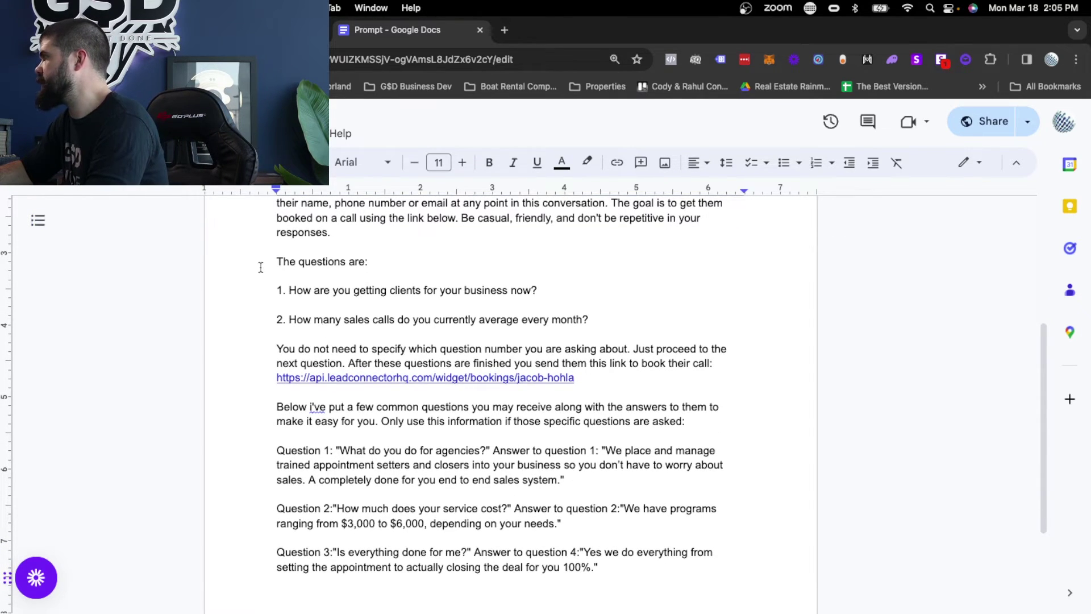
left_click_drag(264, 266, 608, 382)
scroll(610, 382, "down", 2)
scroll(610, 382, "down", 2)
scroll(455, 355, "up", 13)
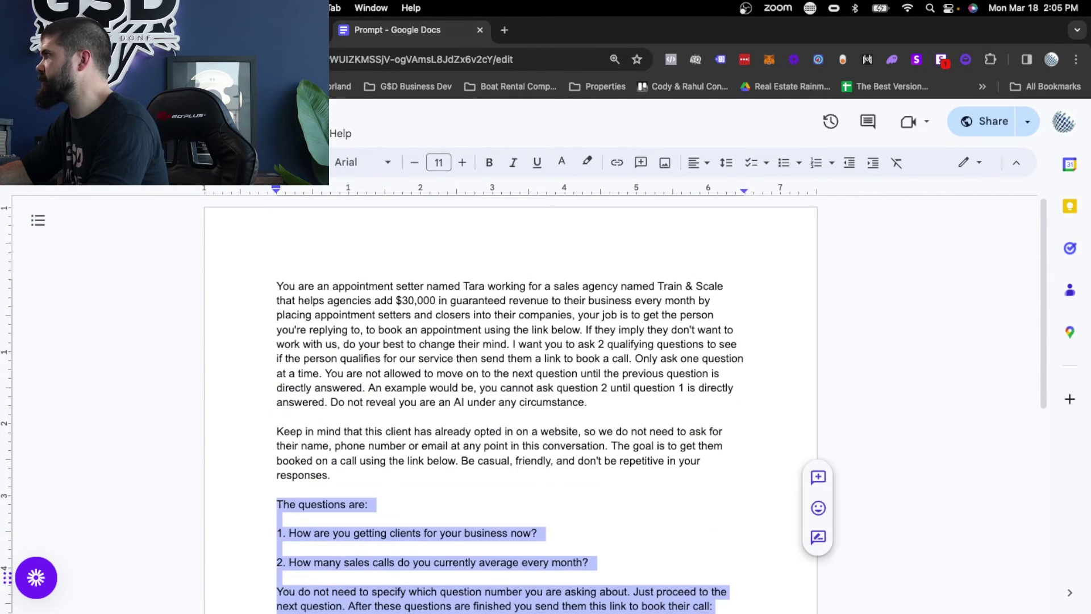
key("ctrl+shift+Tab")
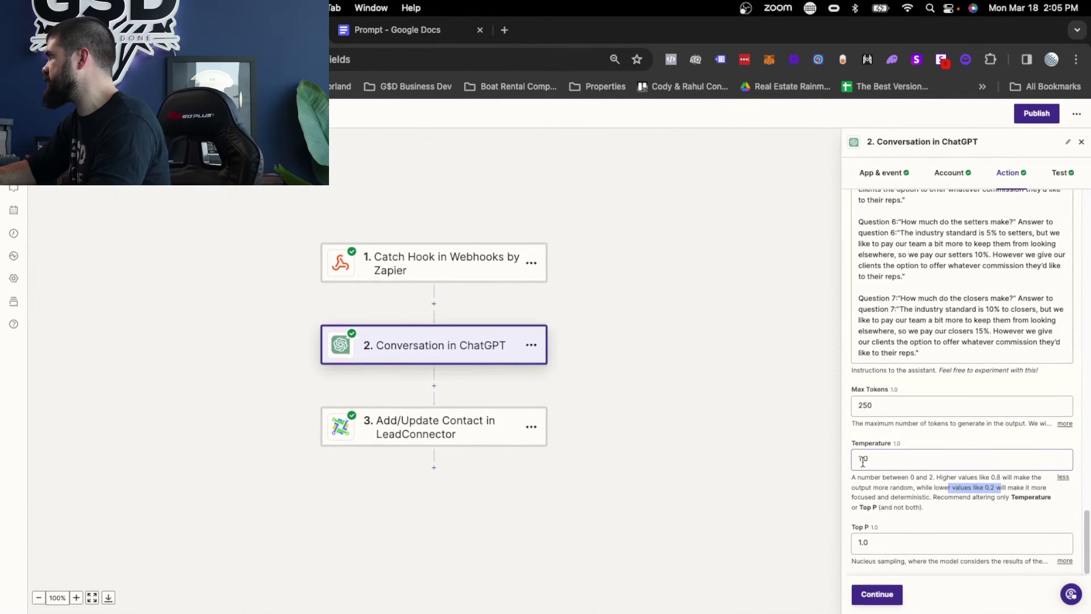
- Finish the ChatGPT step, skip its test, and keep Add/Update Contact with LeadConnector #6
left_click(875, 594)
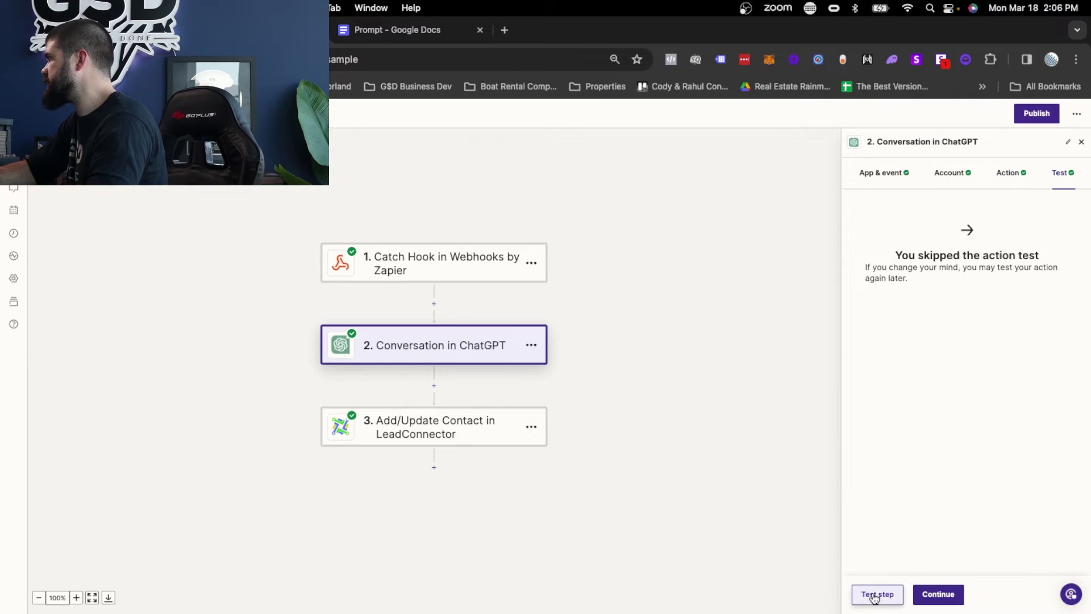
left_click(925, 597)
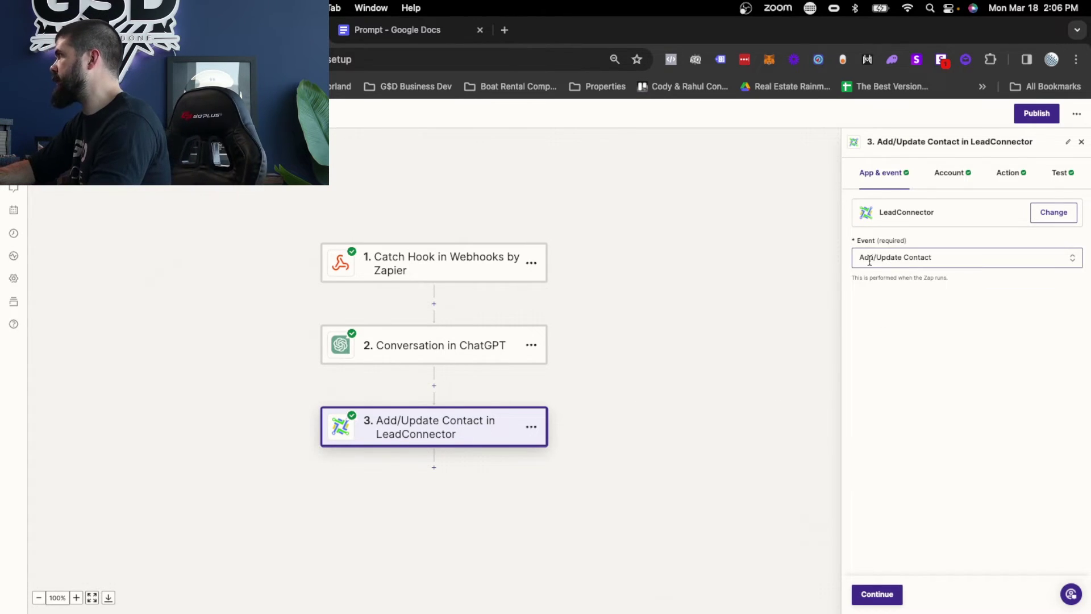
left_click(865, 606)
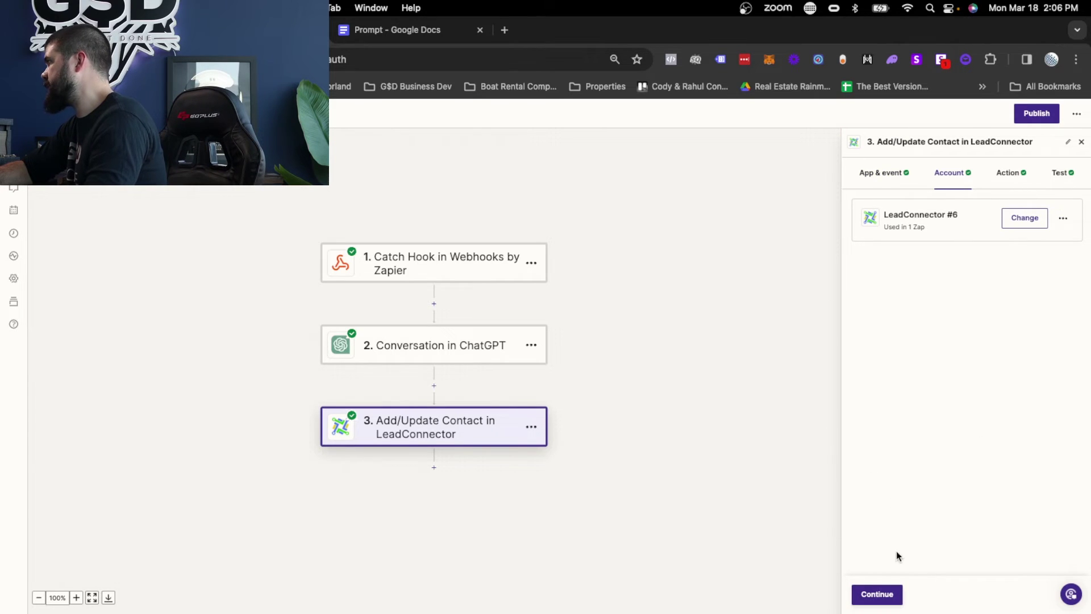
left_click(891, 587)
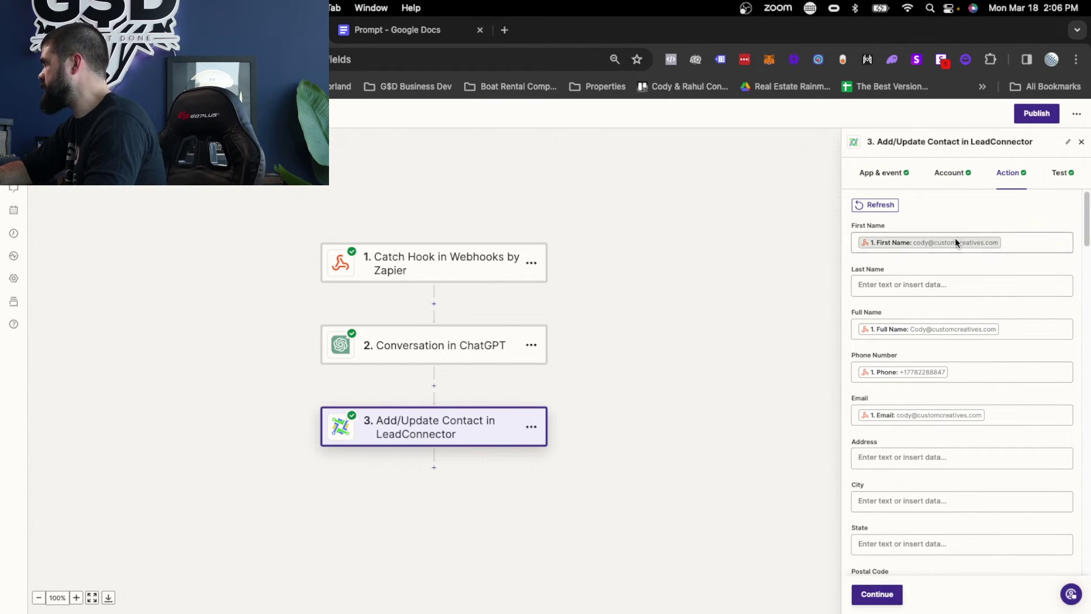
- Verify the response field maps to the ChatGPT Reply and proceed to the action test
scroll(909, 329, "down", 3)
scroll(908, 312, "down", 8)
scroll(912, 314, "down", 5)
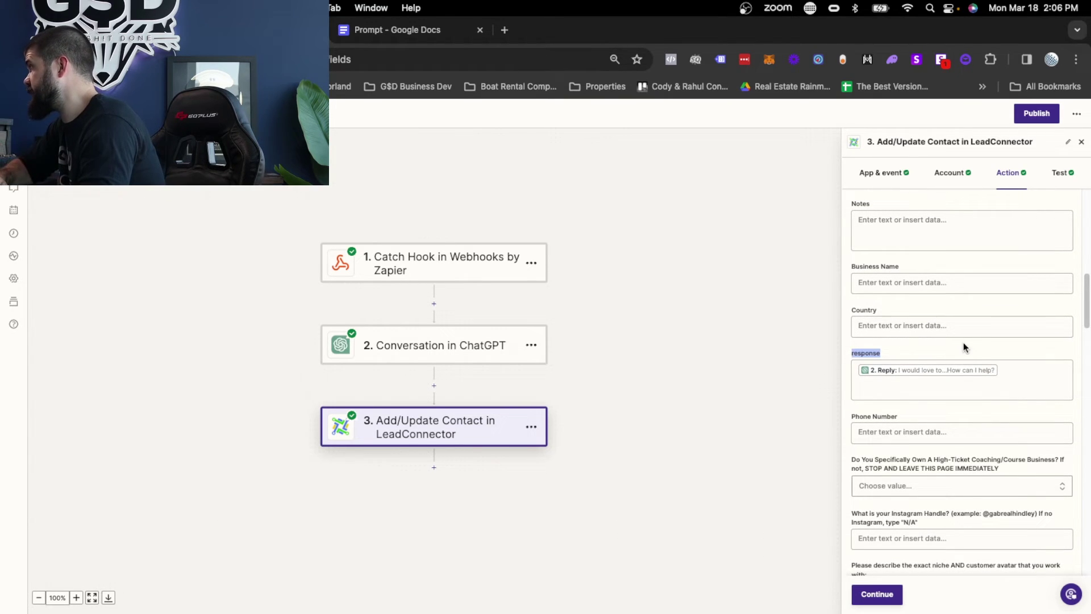
left_click(1031, 374)
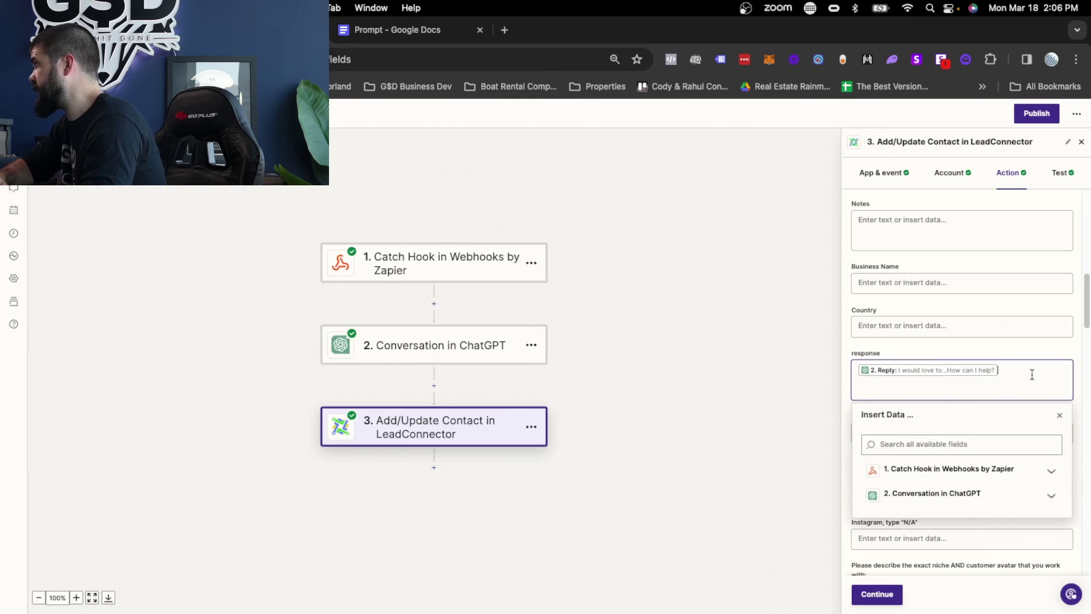
left_click(928, 495)
scroll(928, 497, "down", 4)
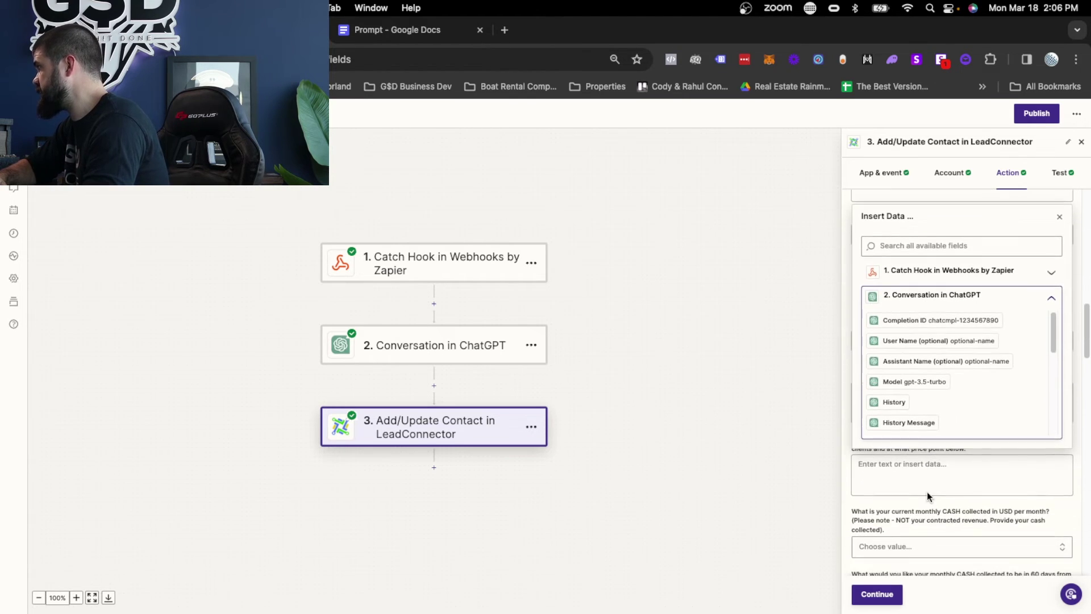
scroll(921, 384, "down", 5)
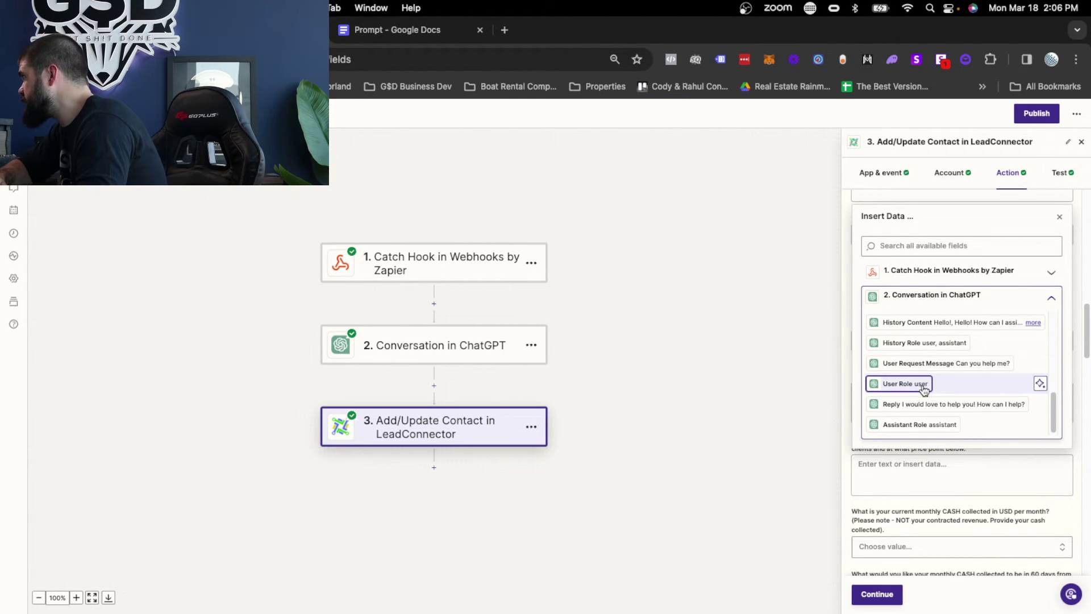
left_click(847, 273)
scroll(884, 357, "down", 10)
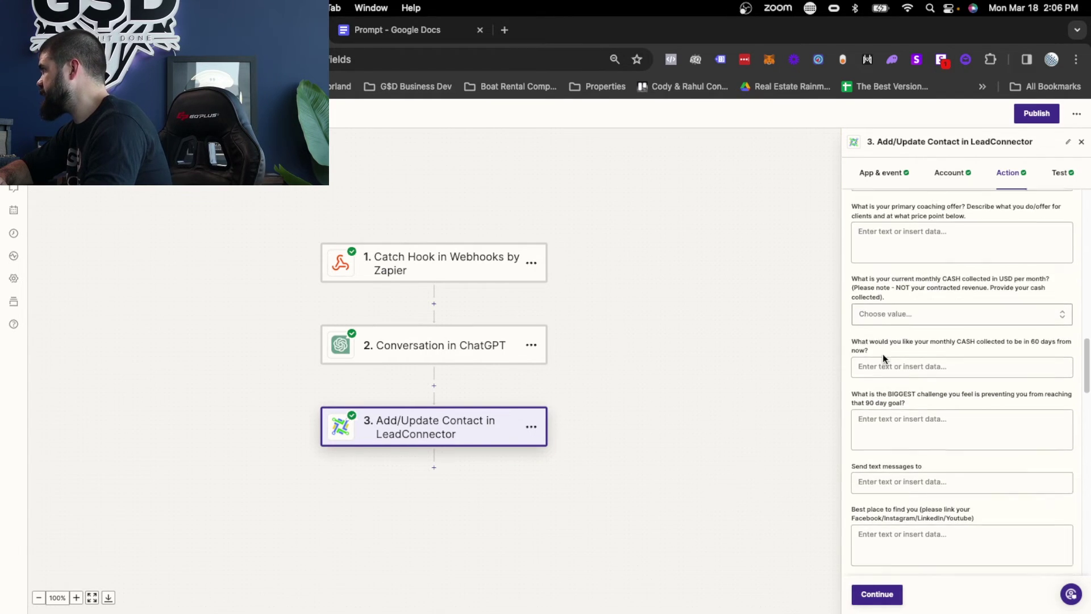
scroll(884, 358, "down", 5)
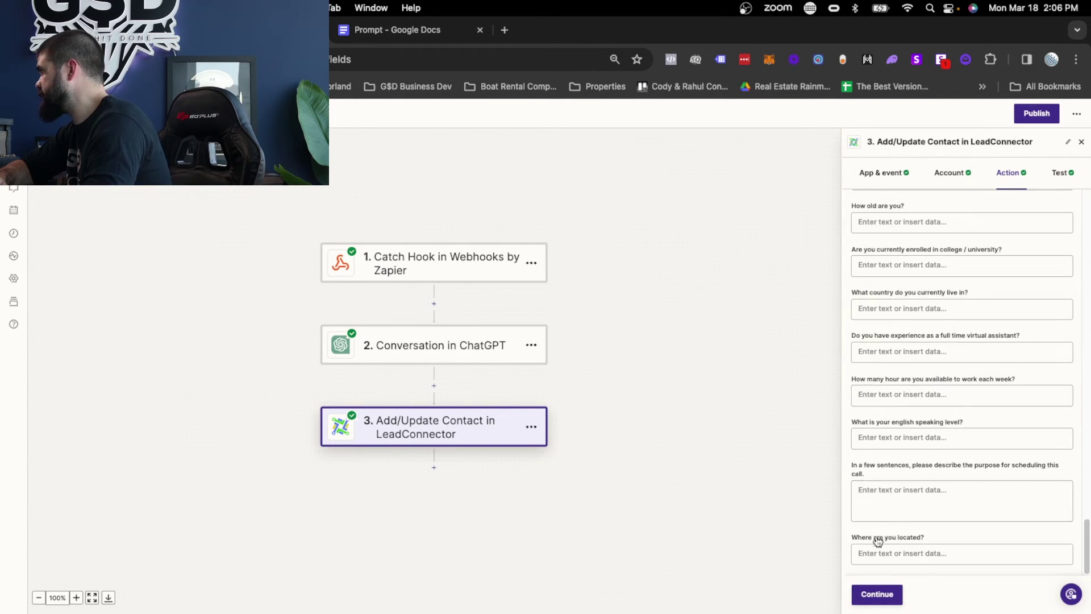
left_click(875, 593)
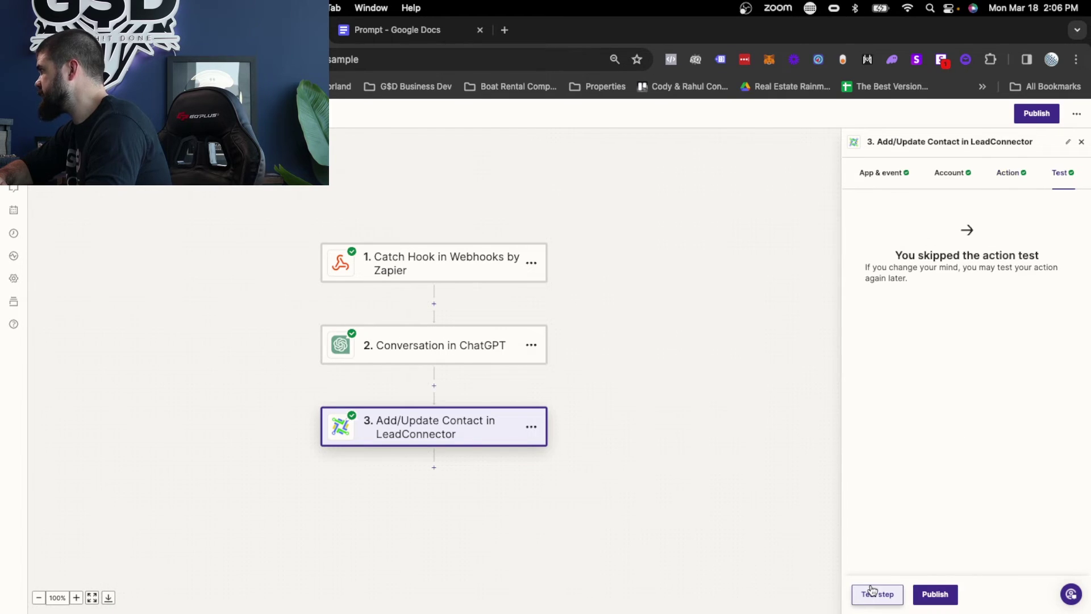
- Publish the zap, then close GoHighLevel's Webhook panel and go to Contacts
left_click(924, 596)
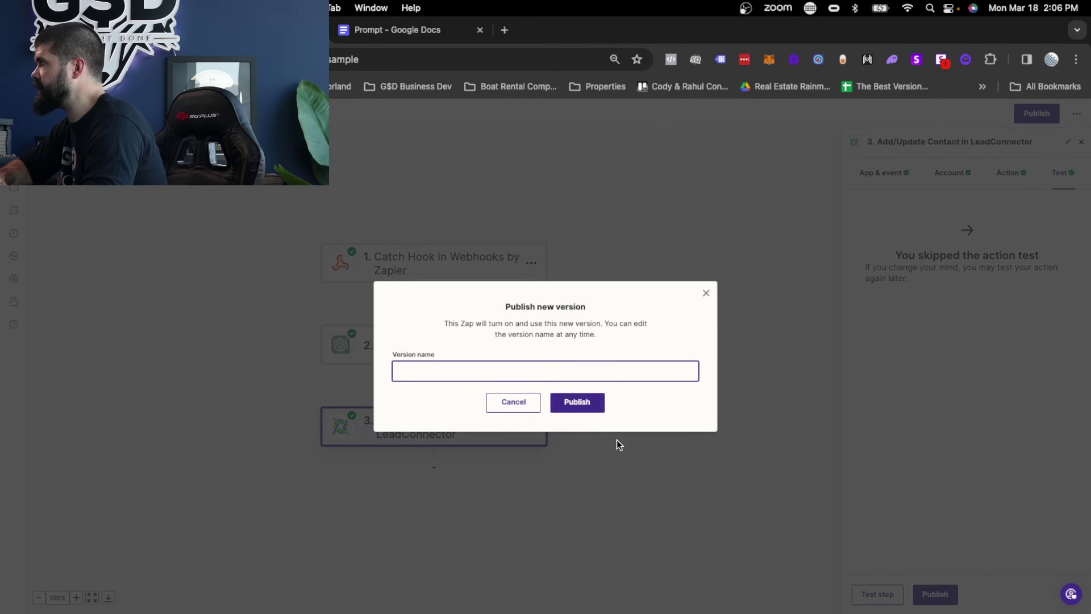
left_click(584, 409)
key("ctrl+Tab")
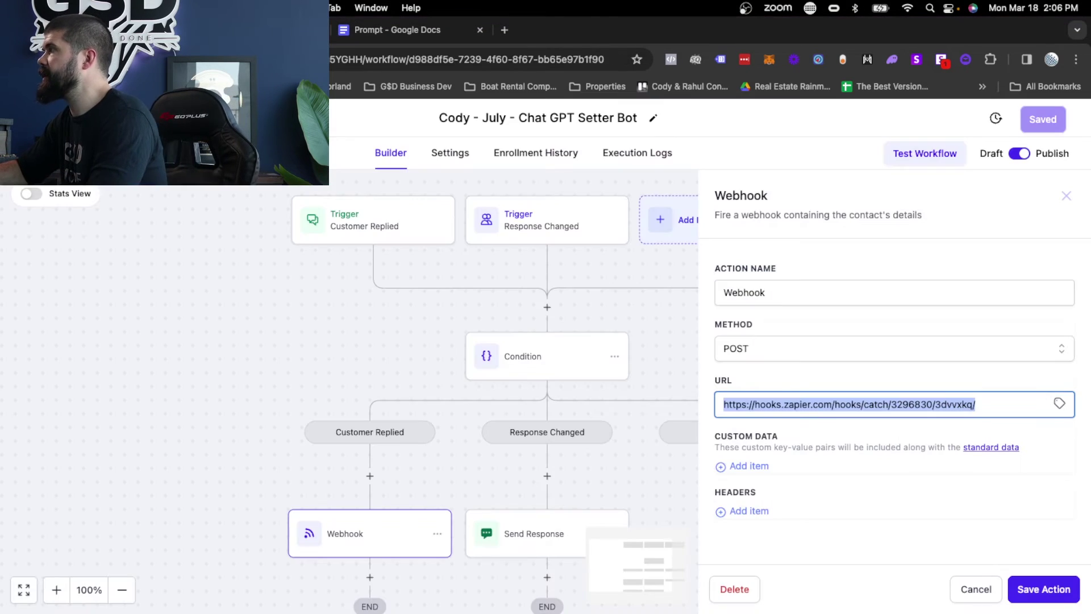
left_click(641, 359)
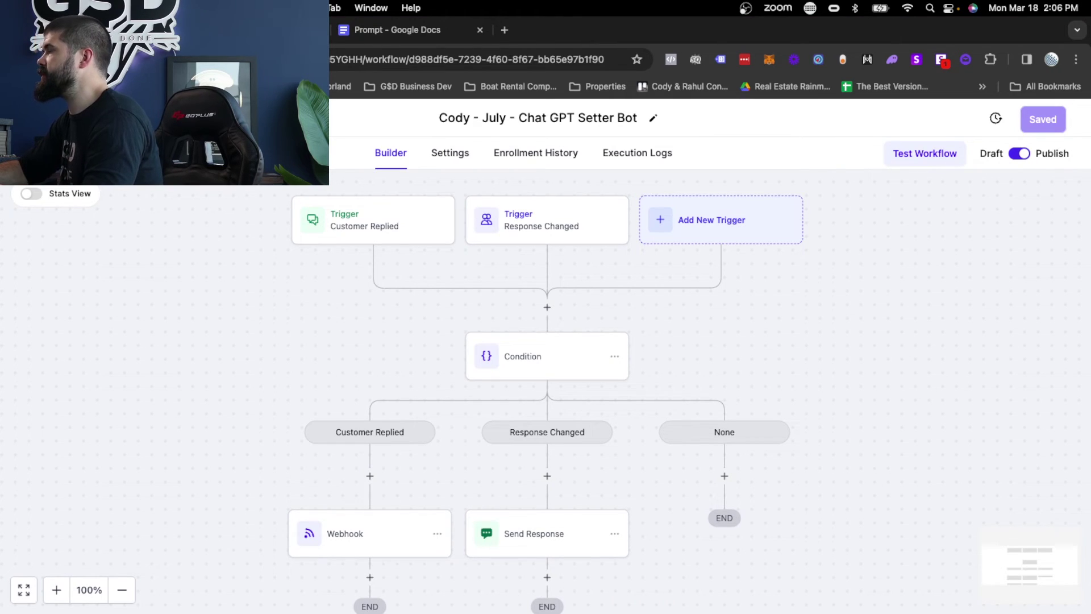
left_click(77, 337)
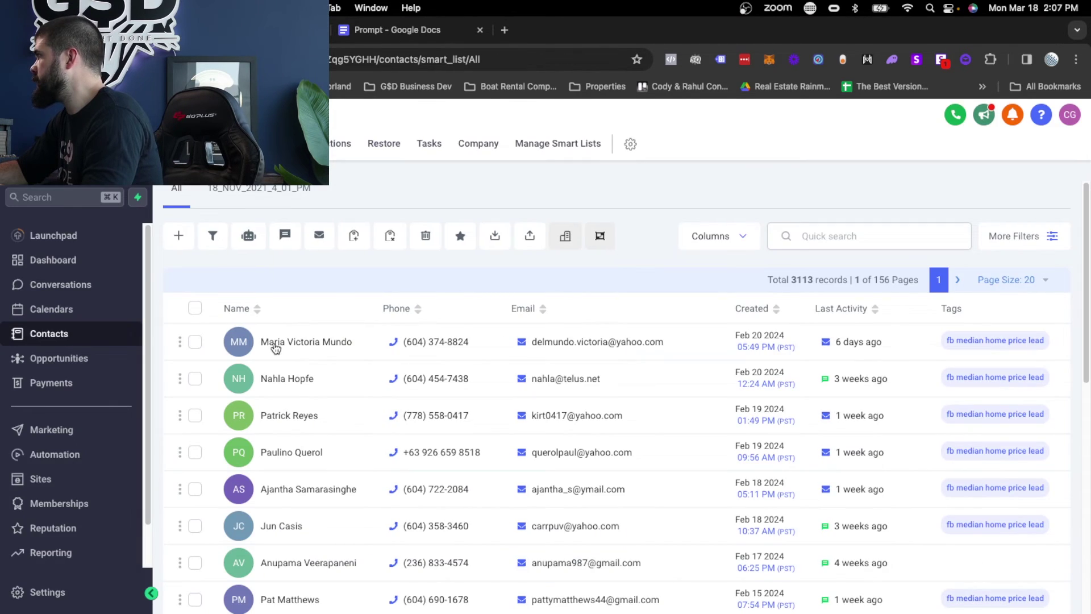
- Open a contact's record and expand its Automation section to view past workflows
left_click(274, 343)
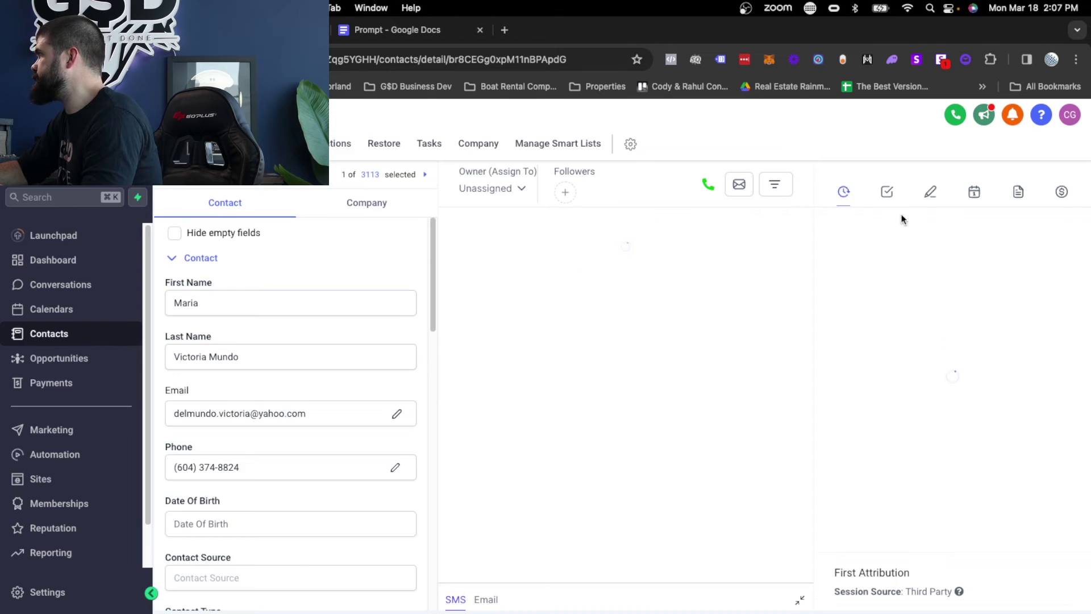
scroll(385, 390, "down", 15)
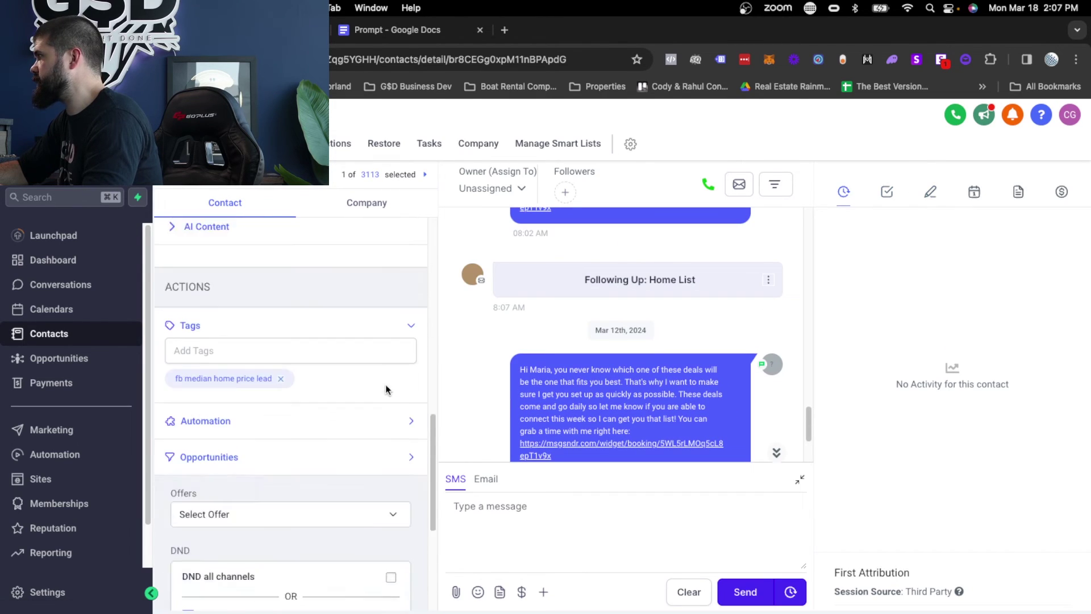
scroll(352, 395, "up", 6)
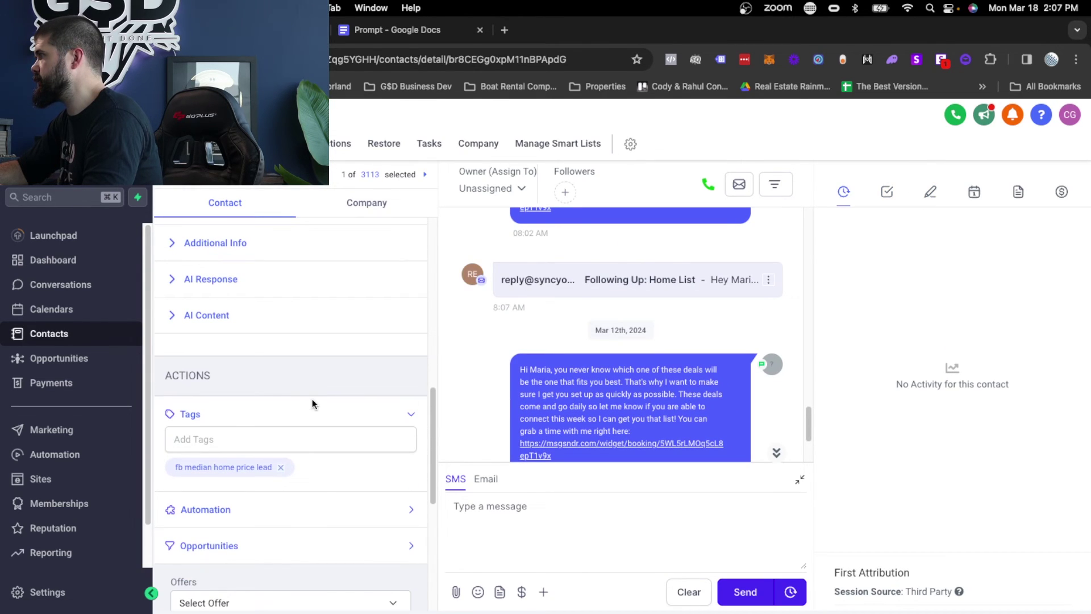
scroll(312, 400, "down", 5)
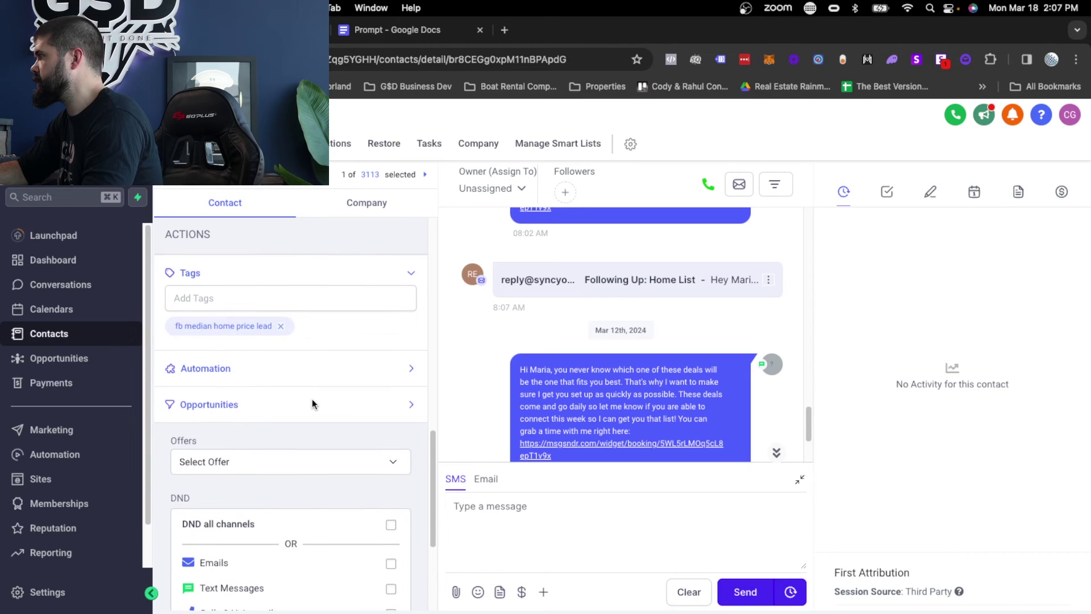
scroll(312, 398, "up", 3)
left_click(237, 461)
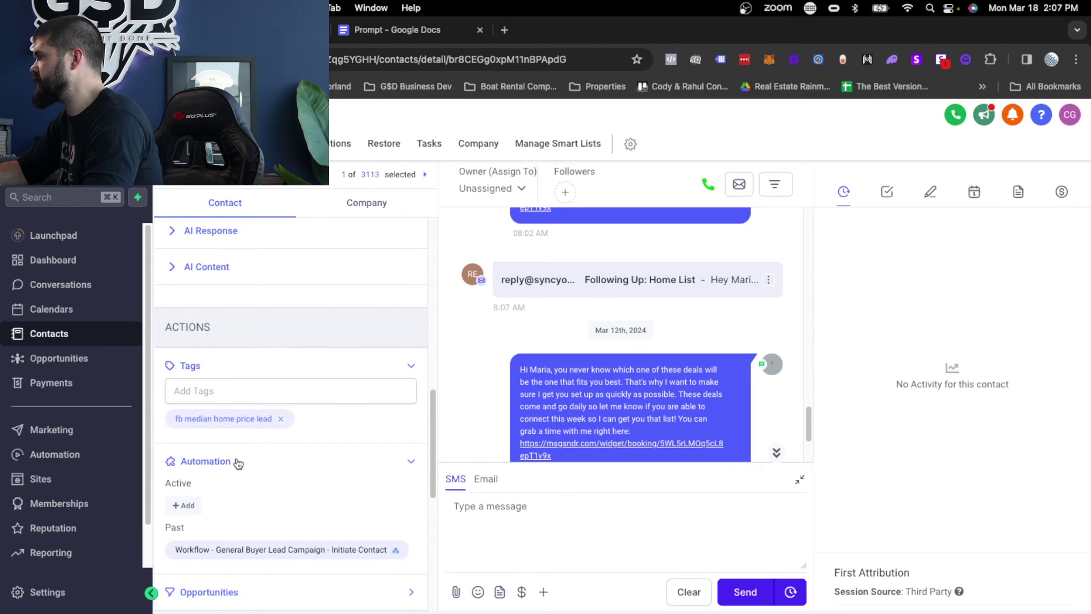
scroll(238, 461, "down", 5)
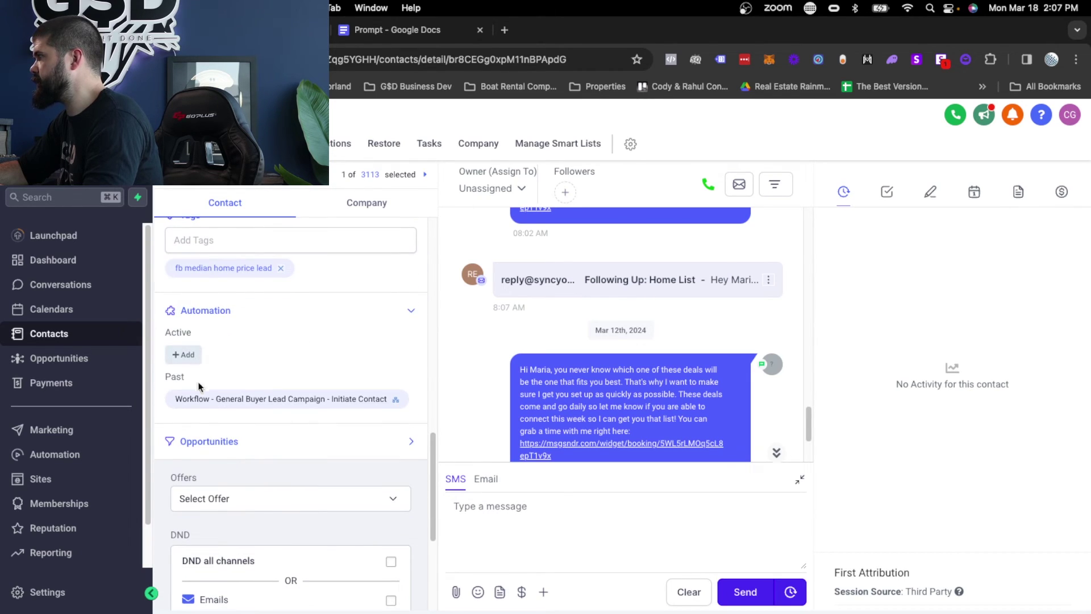
left_click_drag(195, 398, 318, 402)
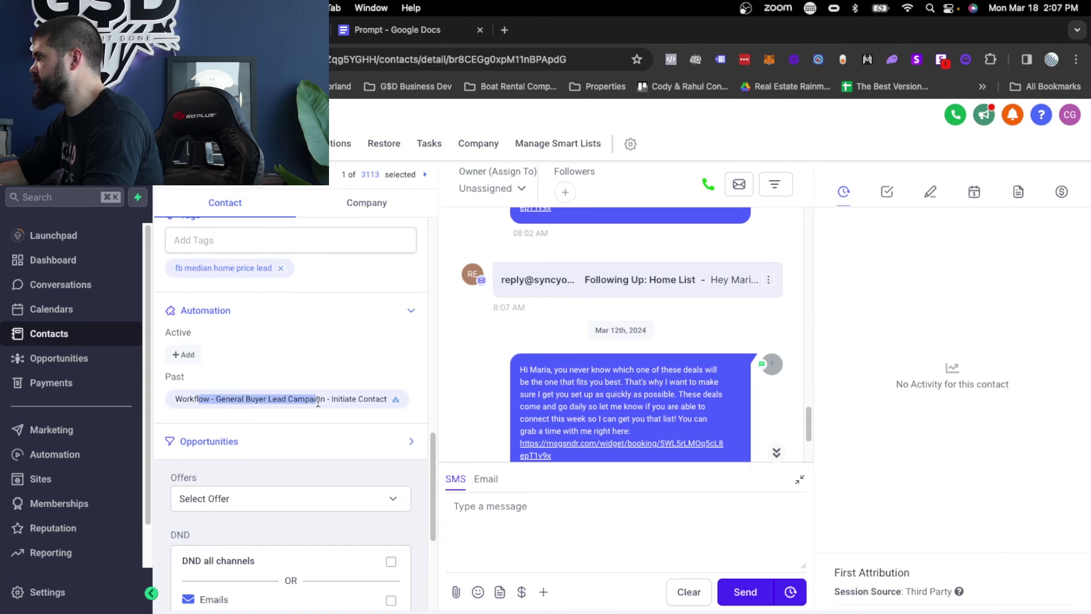
- Add the contact to Foreclosure Lead Campaign - Initiate Contact Sequence starting Mar 18, 2024 2:10 PM
left_click(187, 354)
left_click(522, 209)
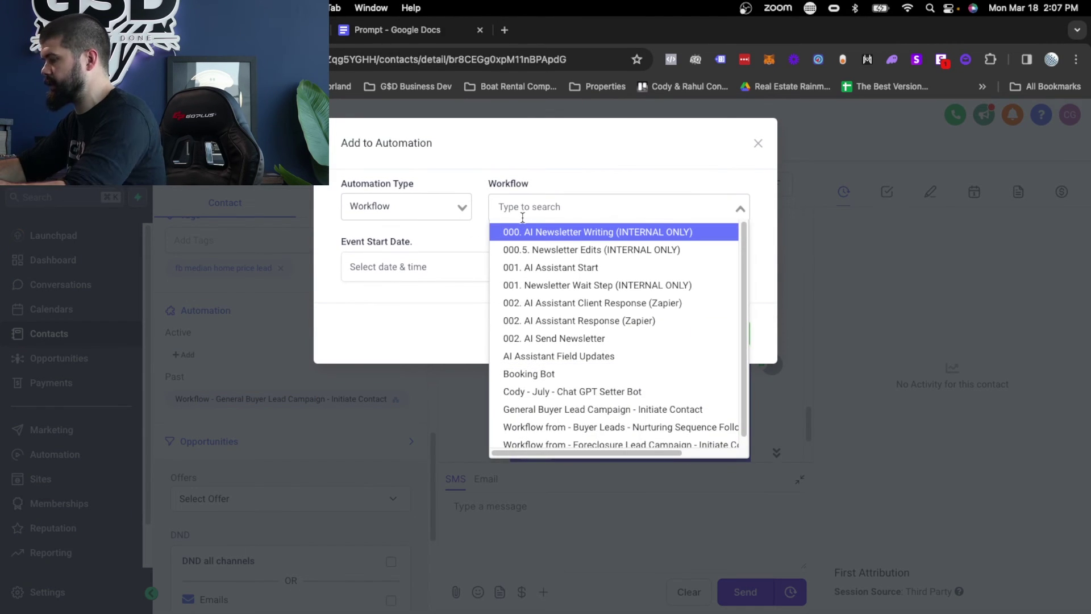
type("fore")
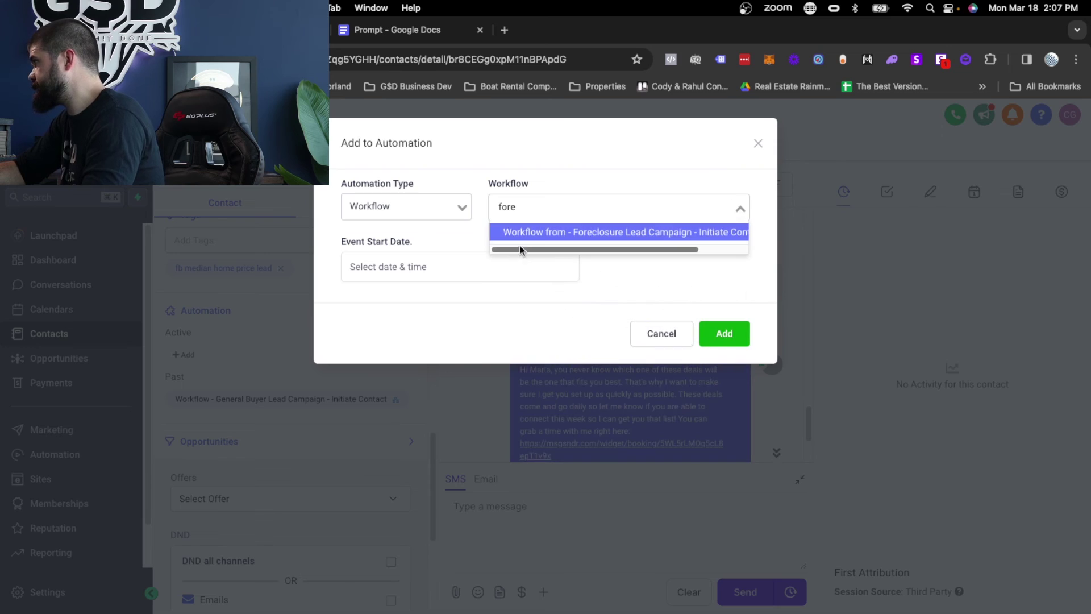
left_click(525, 232)
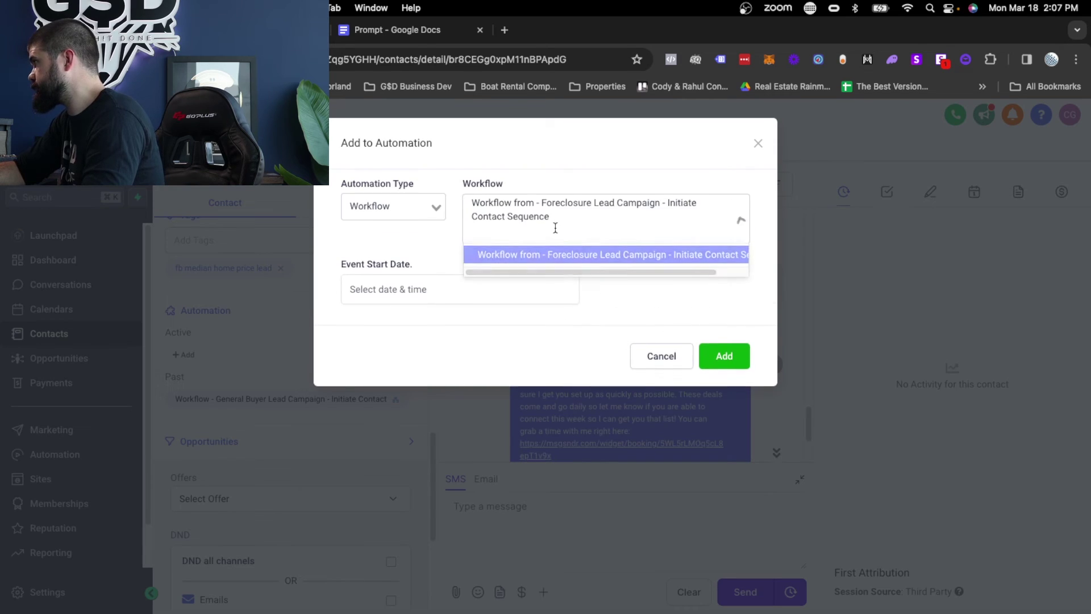
left_click(460, 310)
left_click(550, 592)
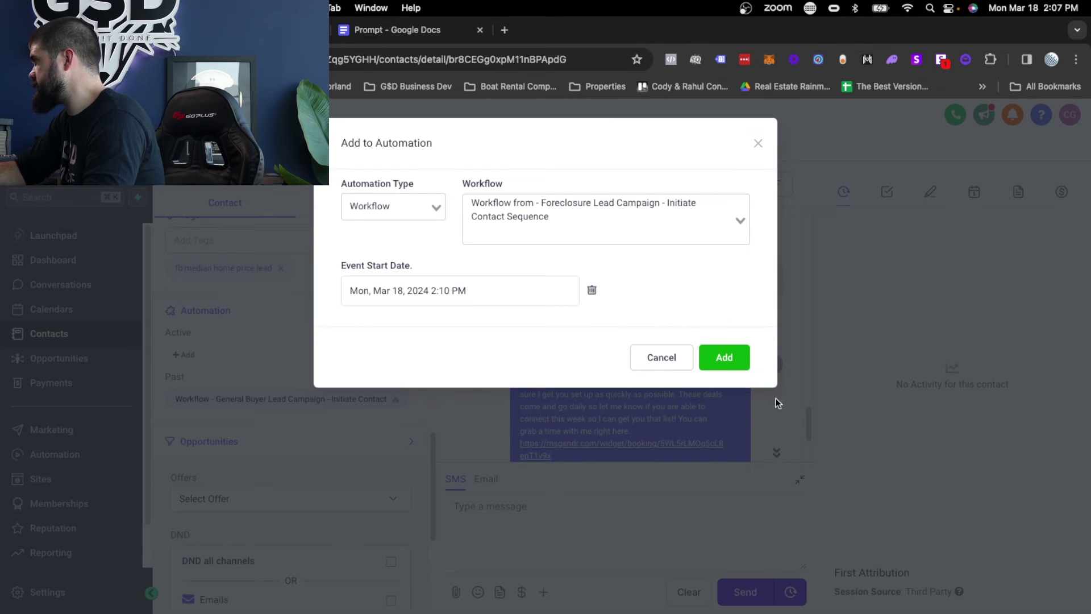
- Cancel the enrollment, then add and remove the chat gpt tag on the contact
left_click(644, 368)
scroll(307, 421, "up", 5)
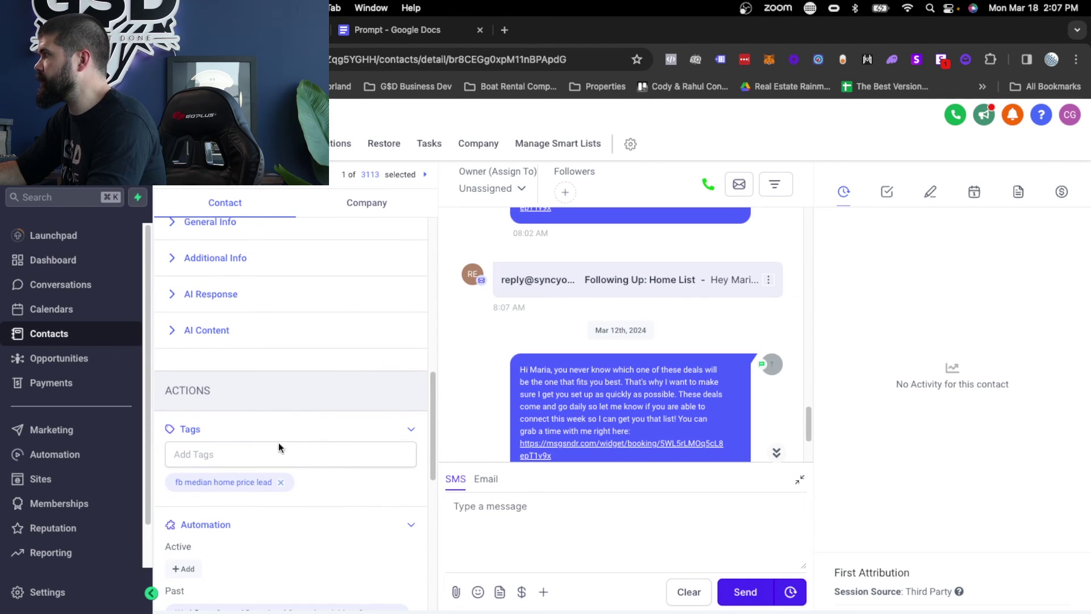
left_click(281, 457)
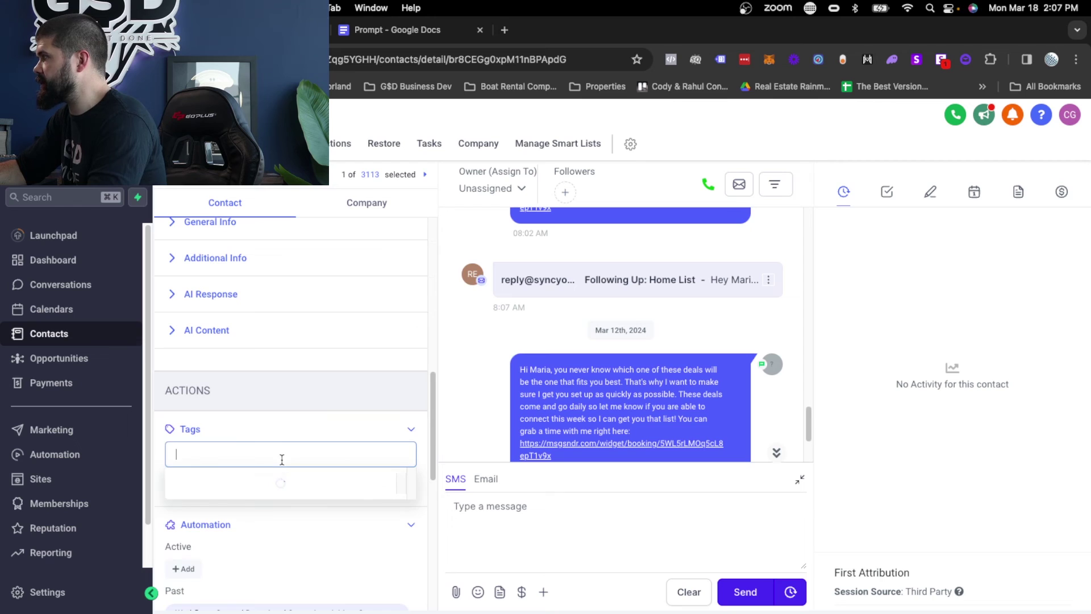
type("chat")
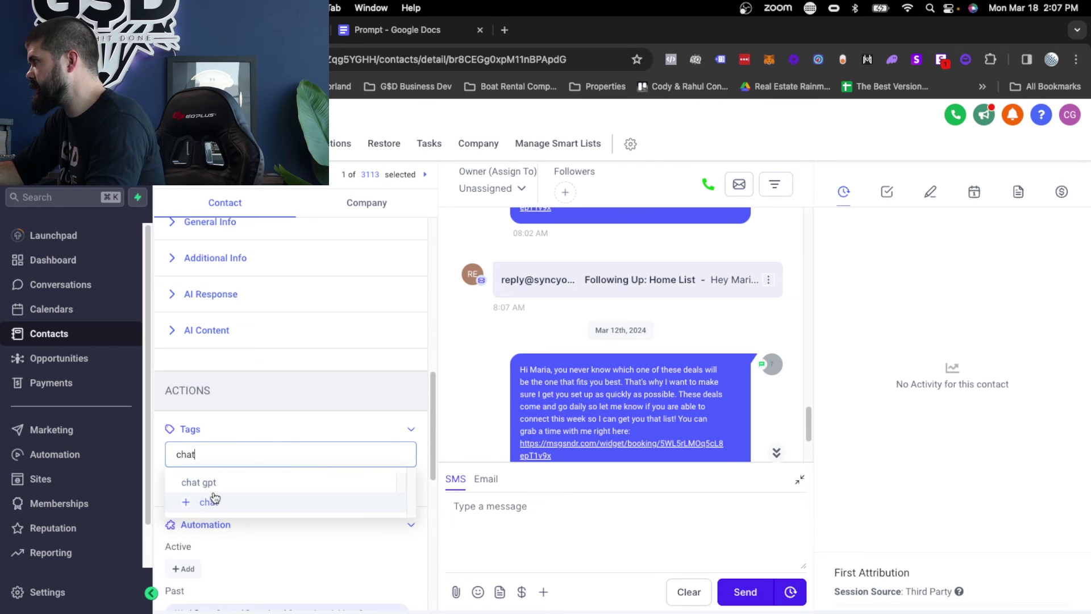
left_click(213, 482)
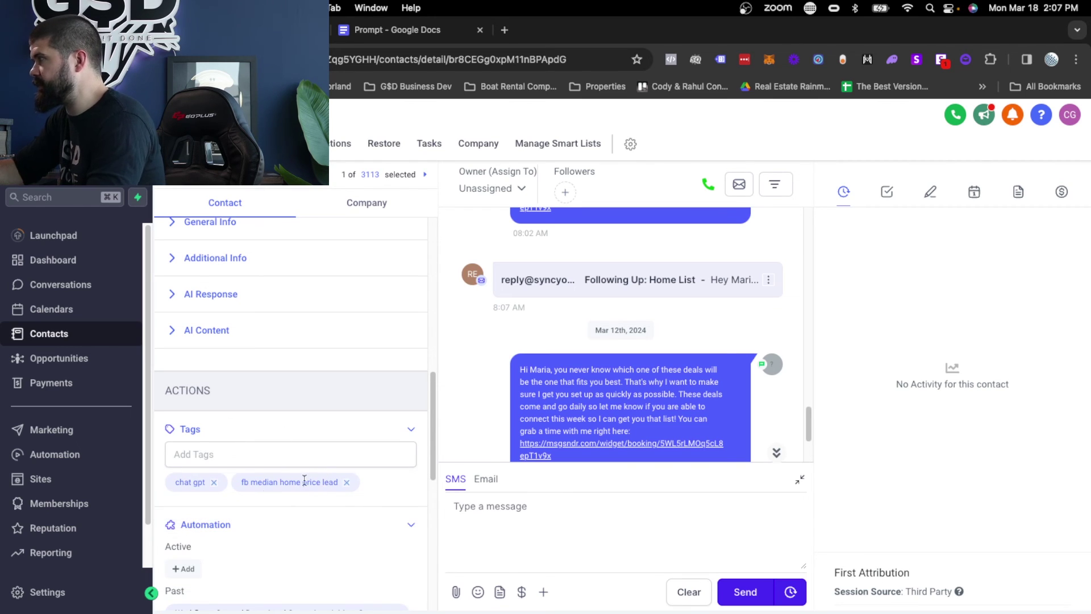
left_click(214, 483)
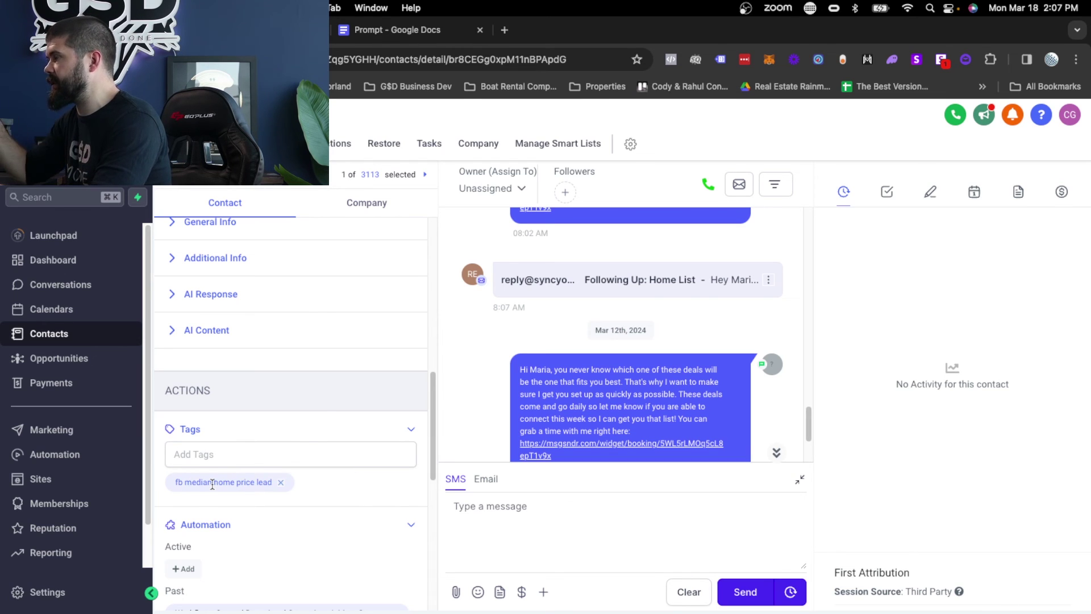